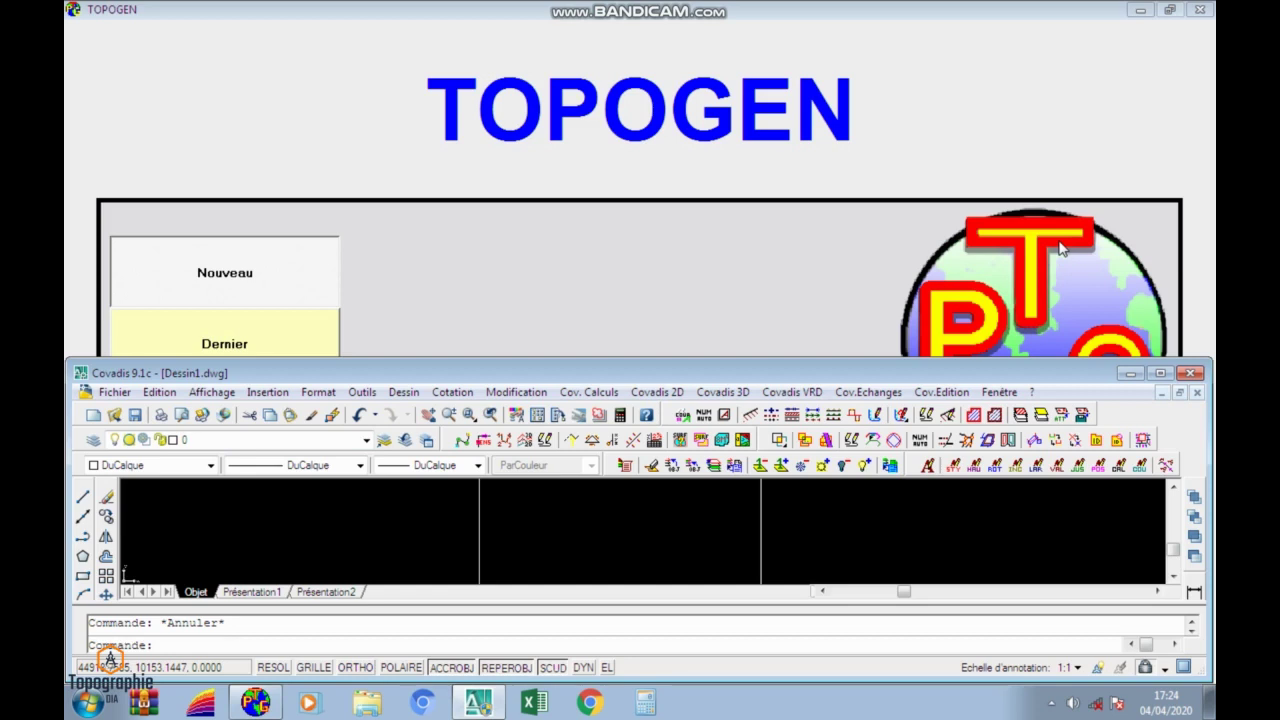
Maximize the Covadis drawing window and bring the existing rectangular frame into view.
key("ctrl+z")
double_click(862, 376)
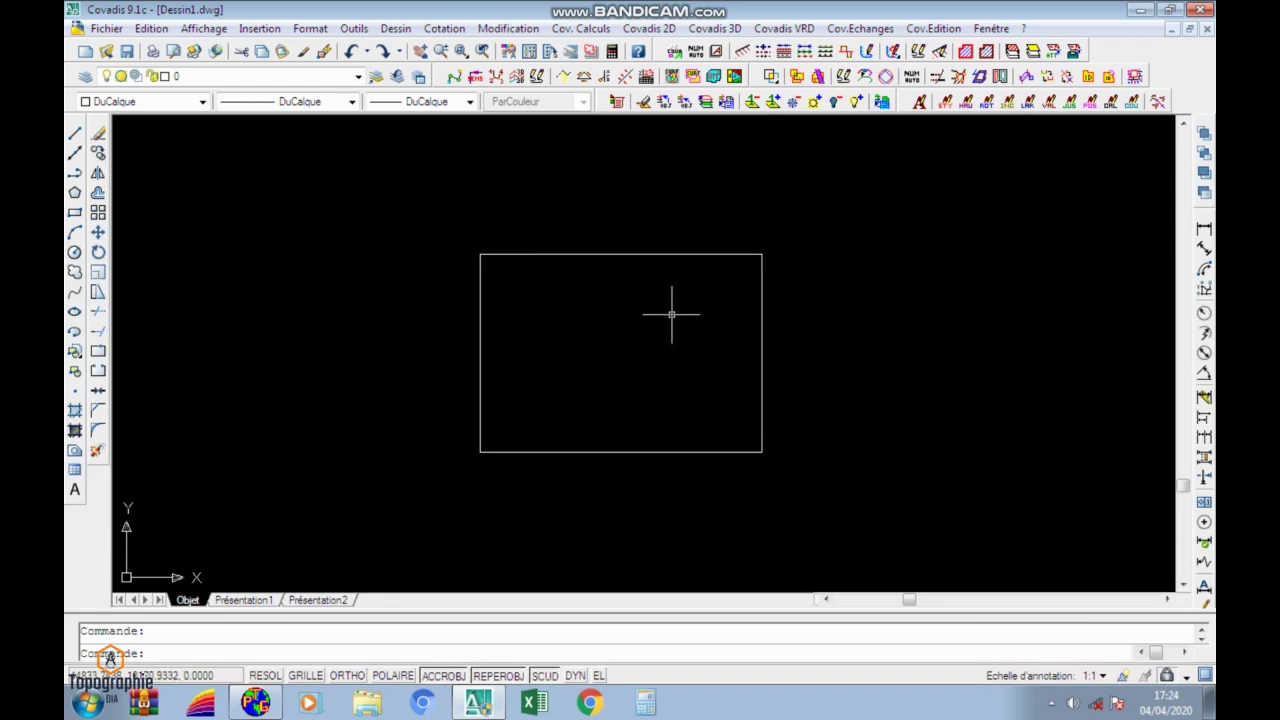
middle_click_drag(613, 358, 702, 302)
scroll(634, 223, "up", 4)
scroll(697, 263, "down", 2)
scroll(700, 262, "up", 3)
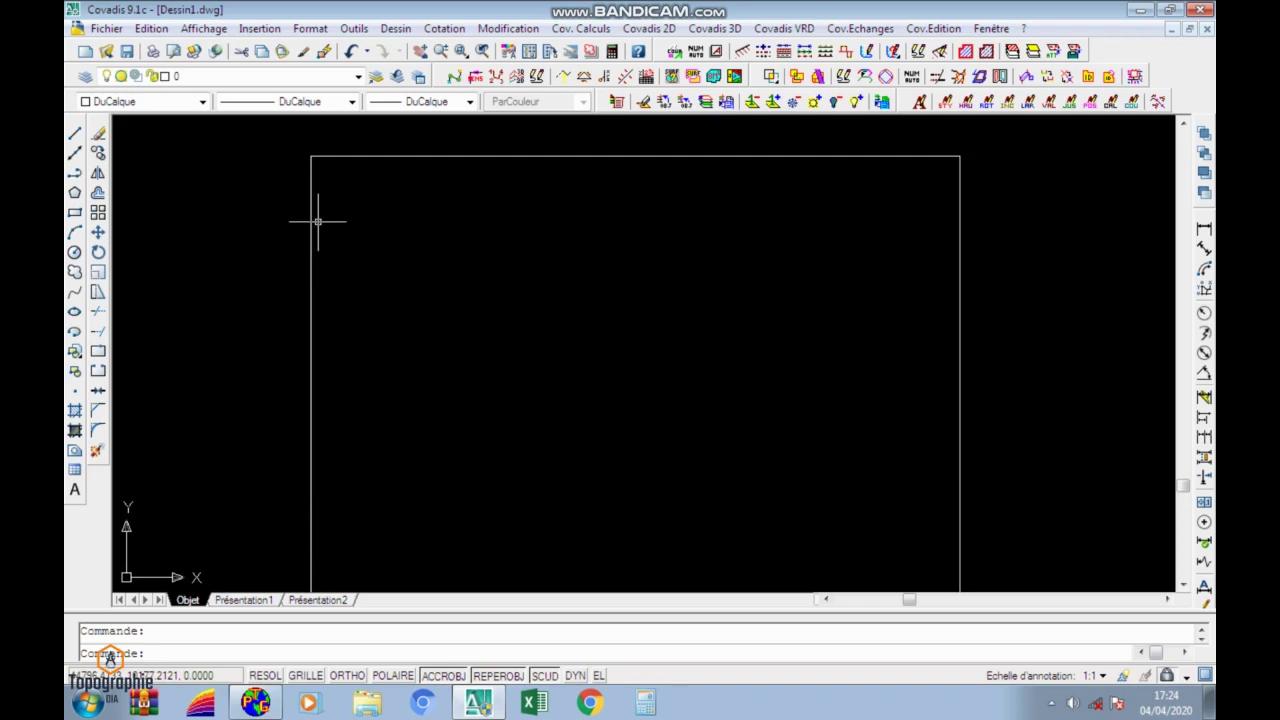
left_click(666, 30)
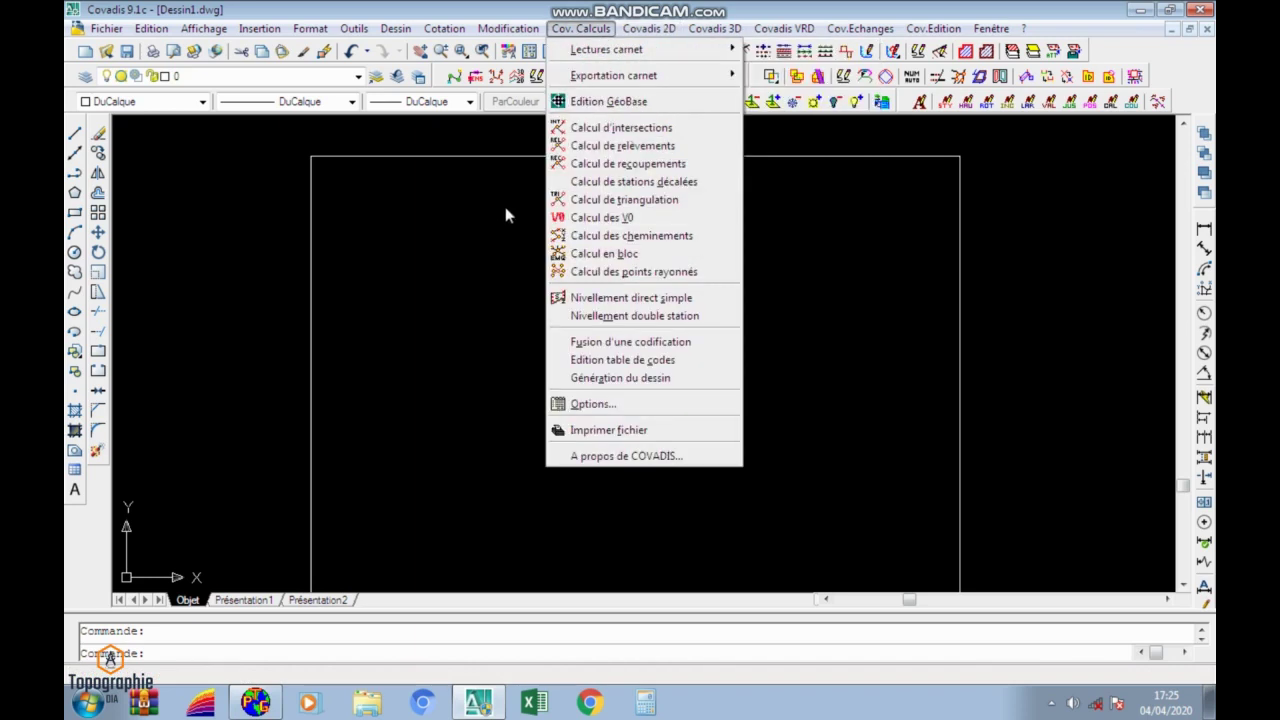
left_click(505, 208)
left_click(594, 251)
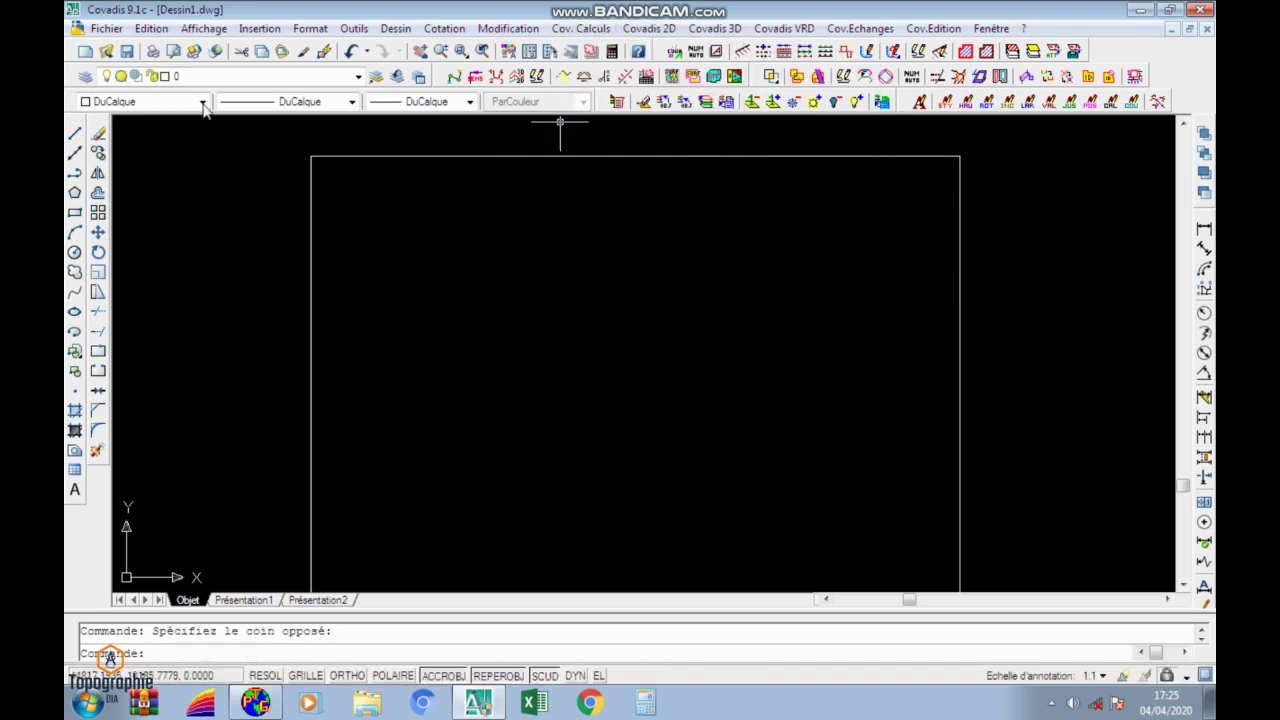
Change the drawing scale to 200, keeping the default object types for rescaling.
left_click(650, 28)
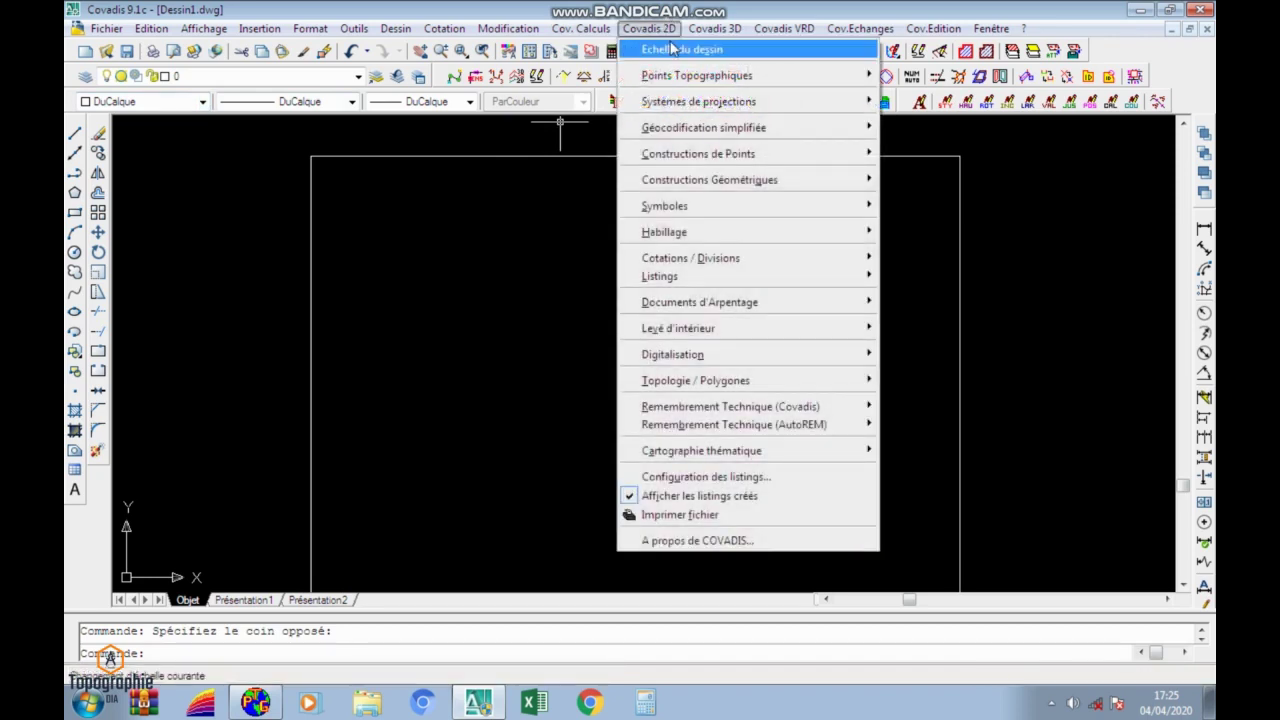
left_click(676, 50)
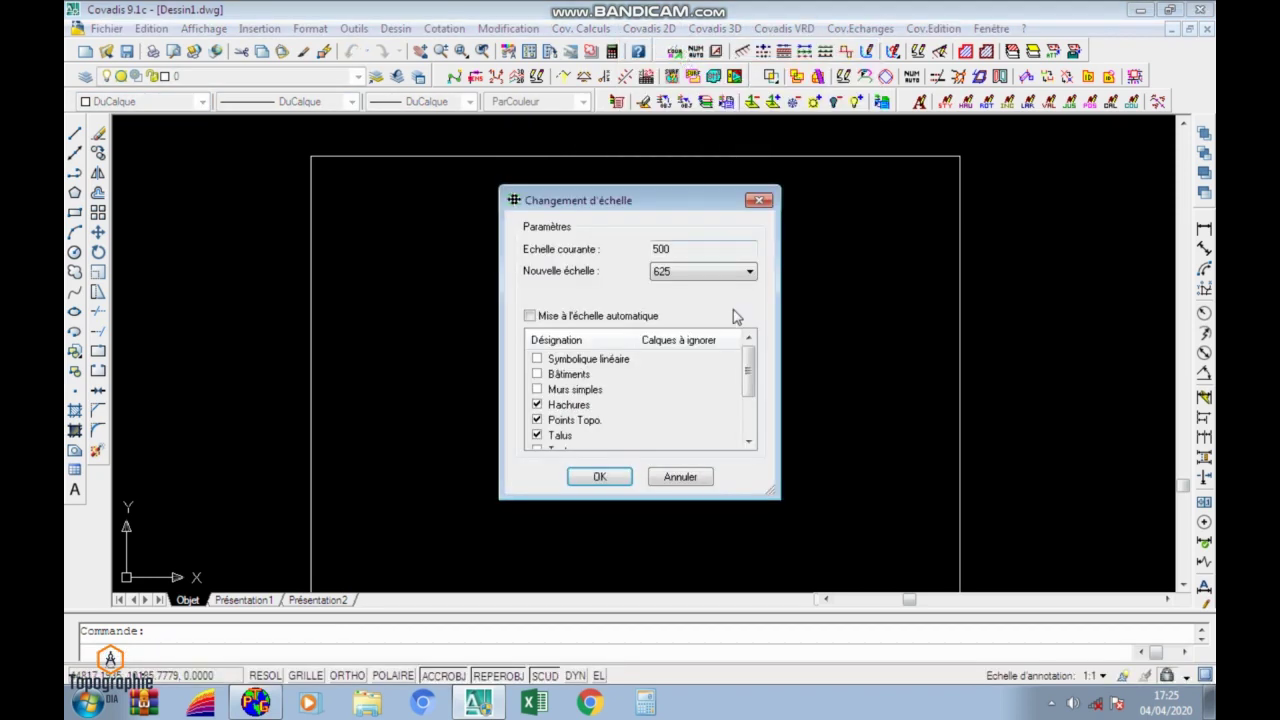
left_click(706, 276)
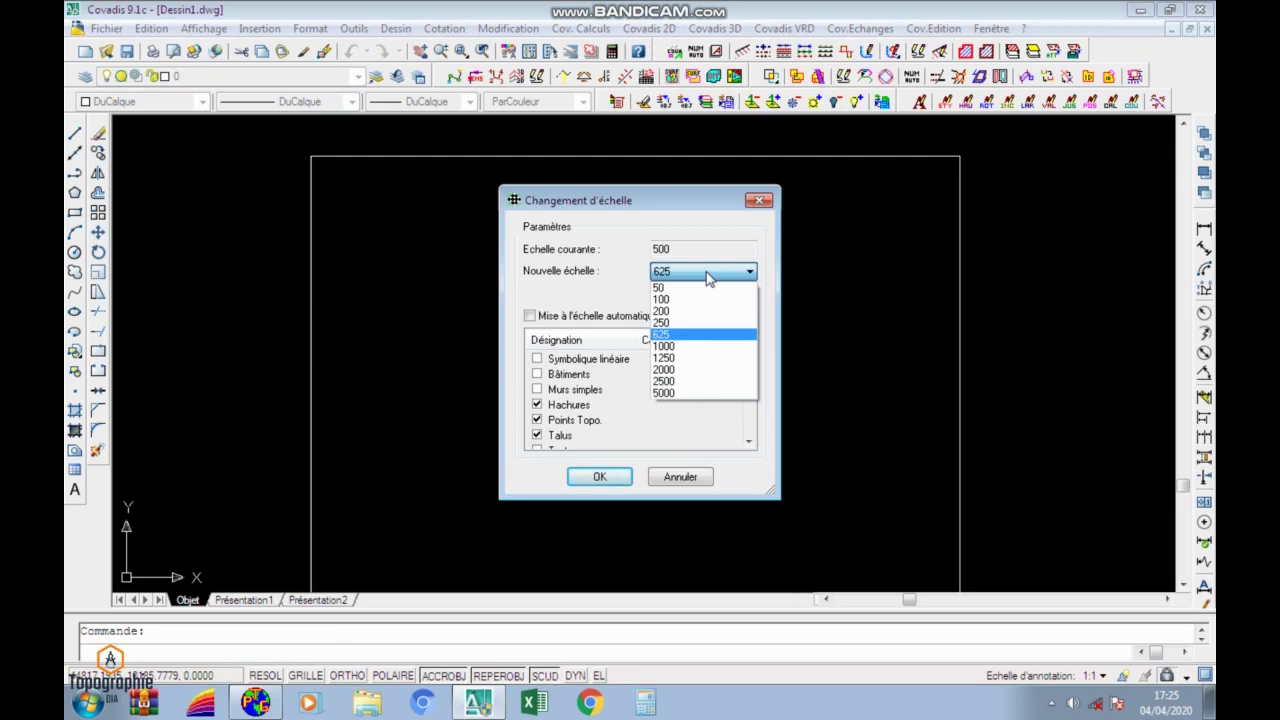
left_click(683, 312)
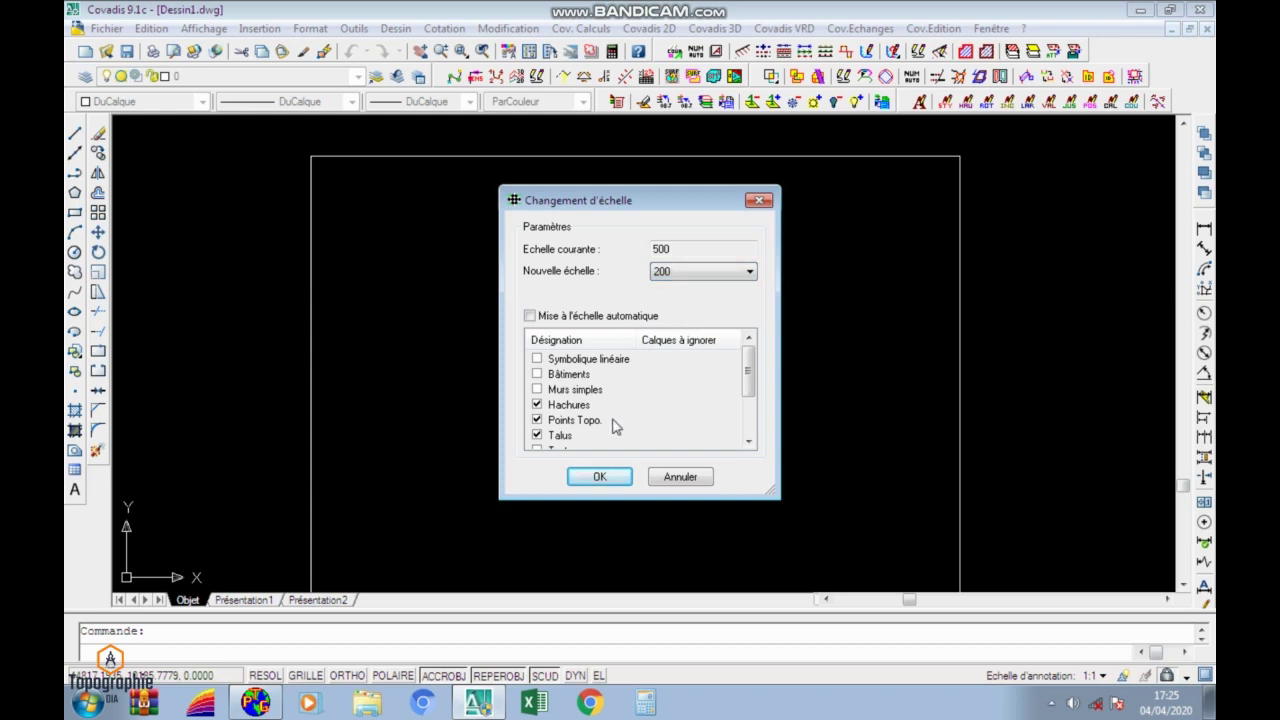
left_click(600, 478)
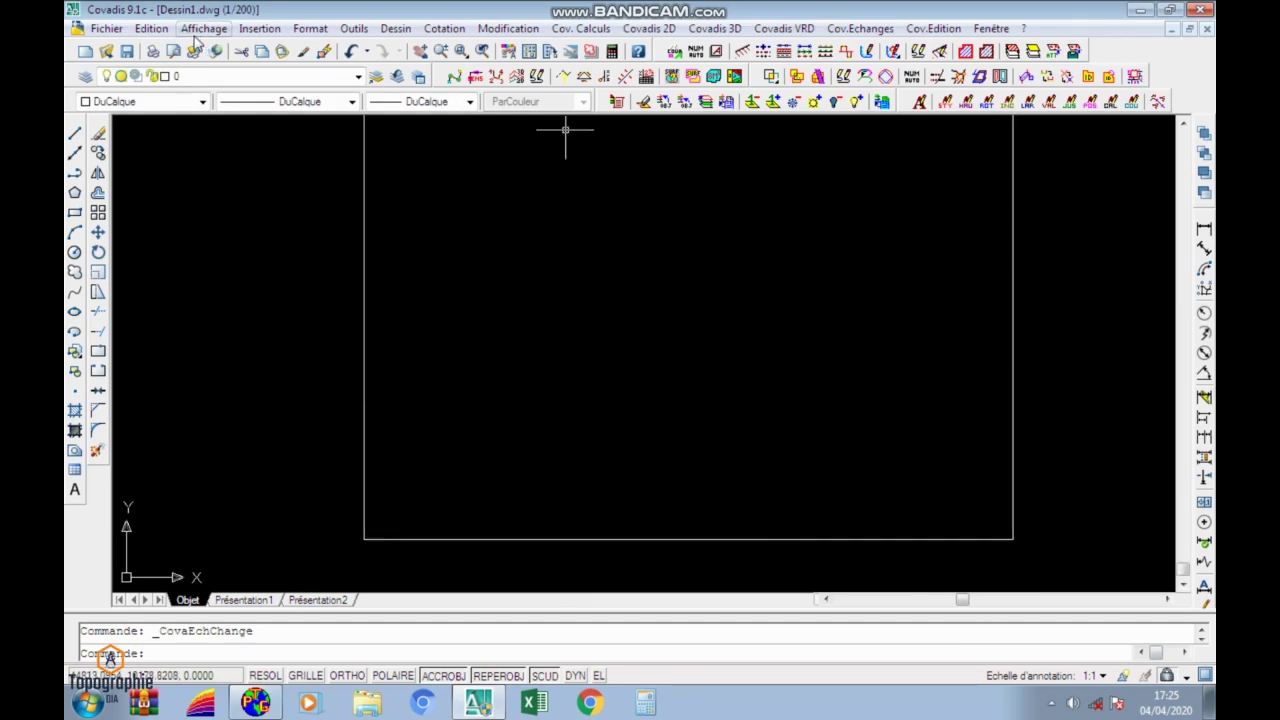
left_click(106, 28)
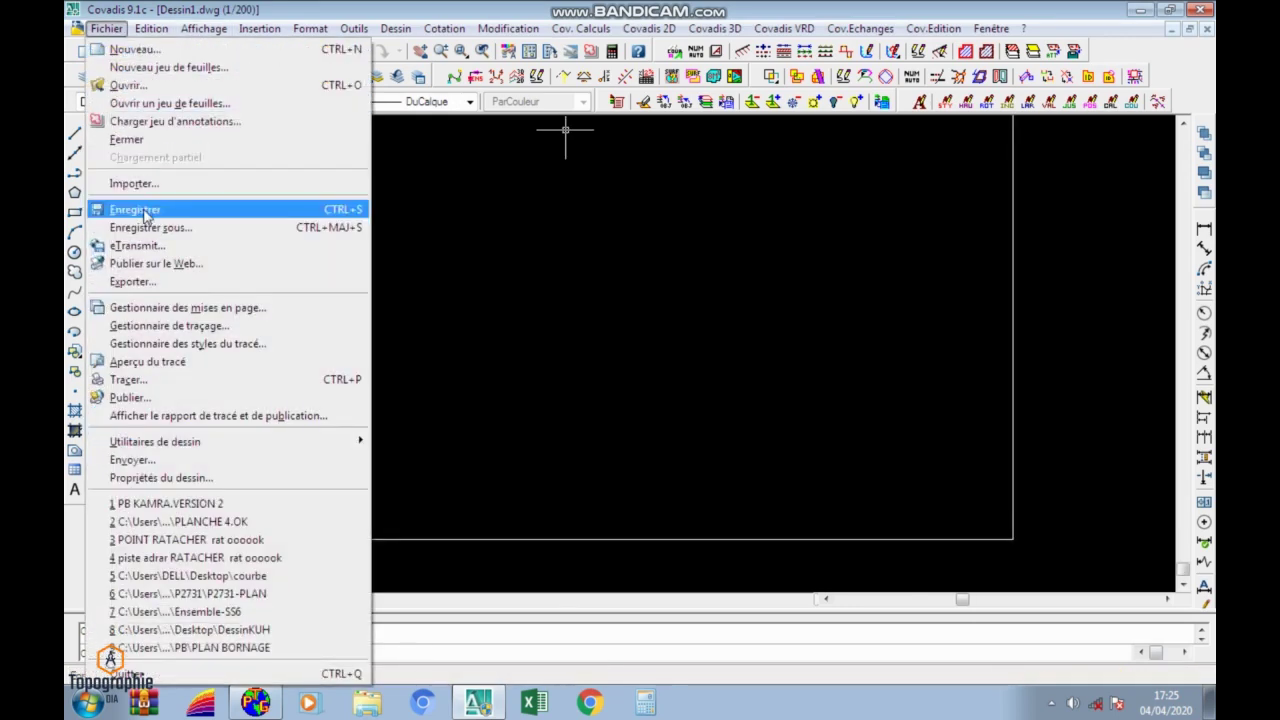
left_click(516, 244)
left_click(652, 267)
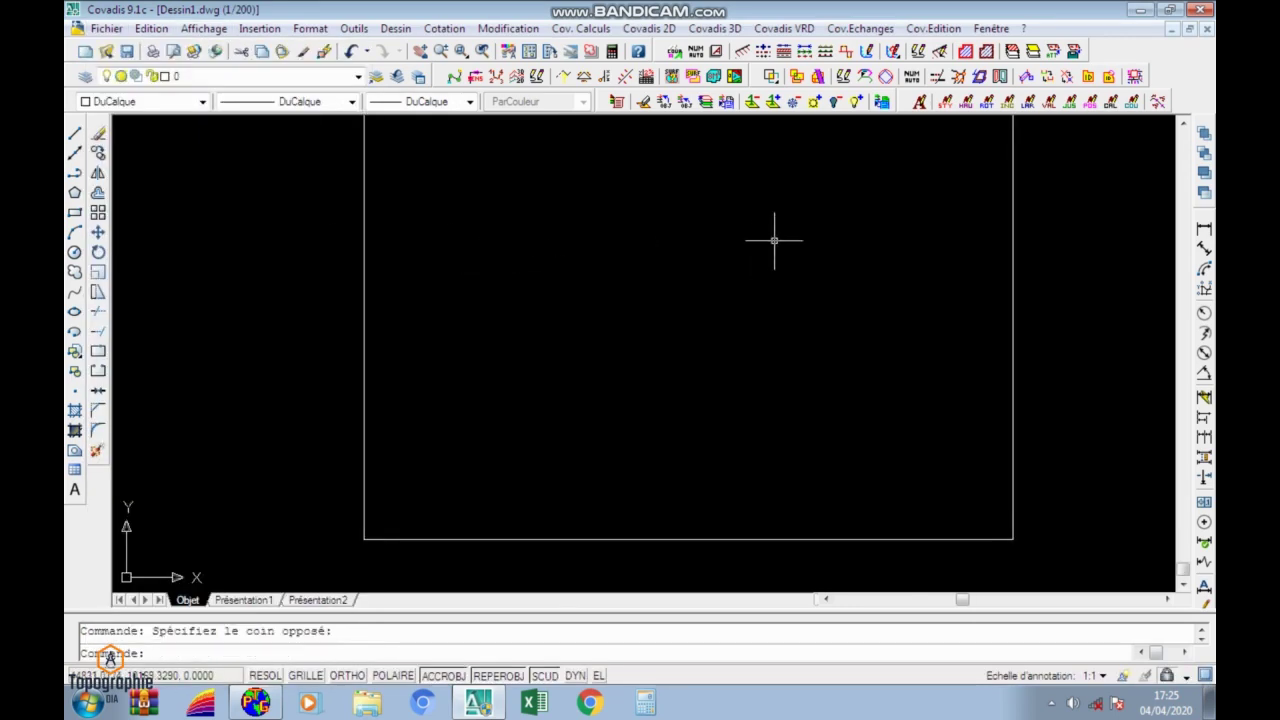
Save the drawing on the desktop (Bureau) as TEST.dwg.
key("ctrl+s")
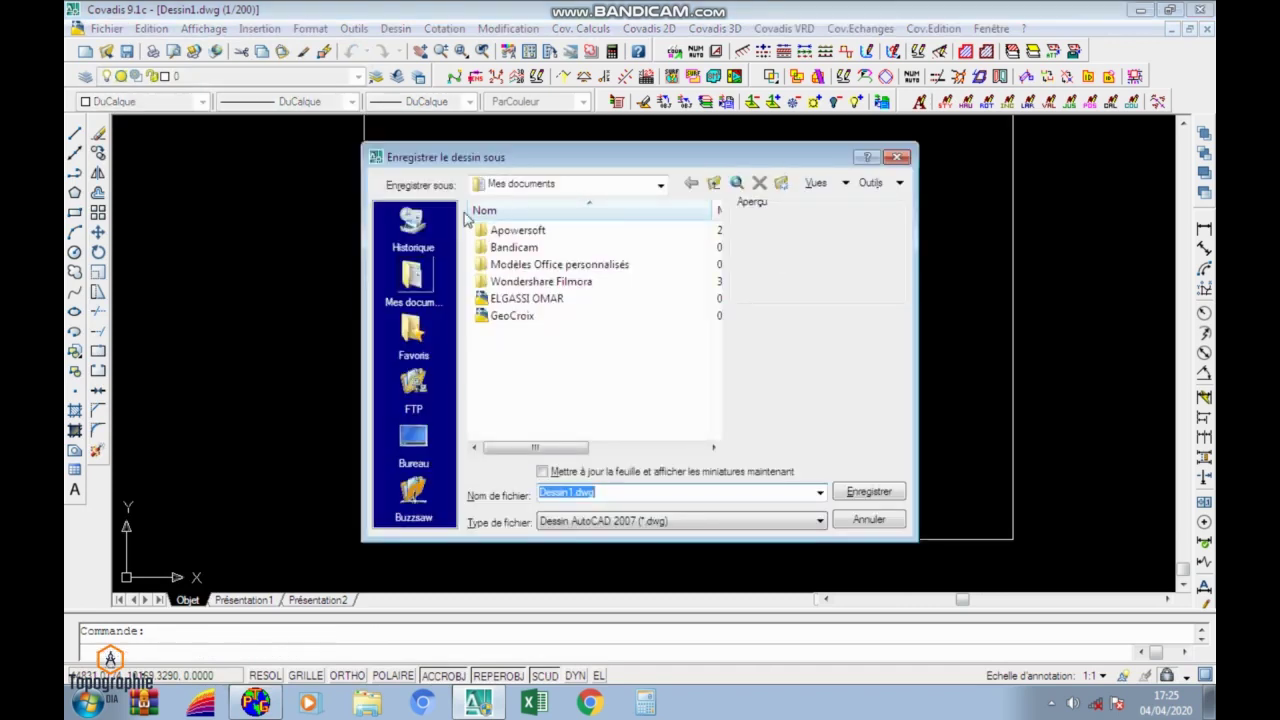
left_click(414, 440)
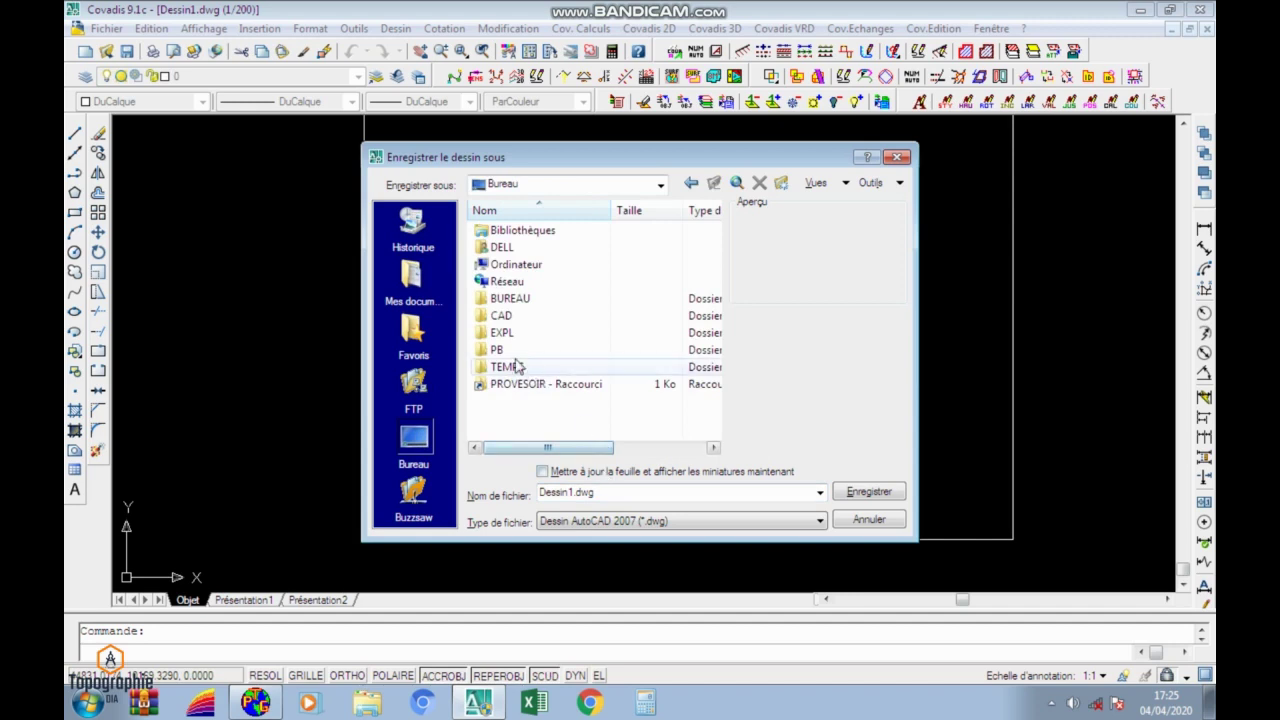
left_click(601, 491)
left_click_drag(576, 492, 477, 494)
type("TEST")
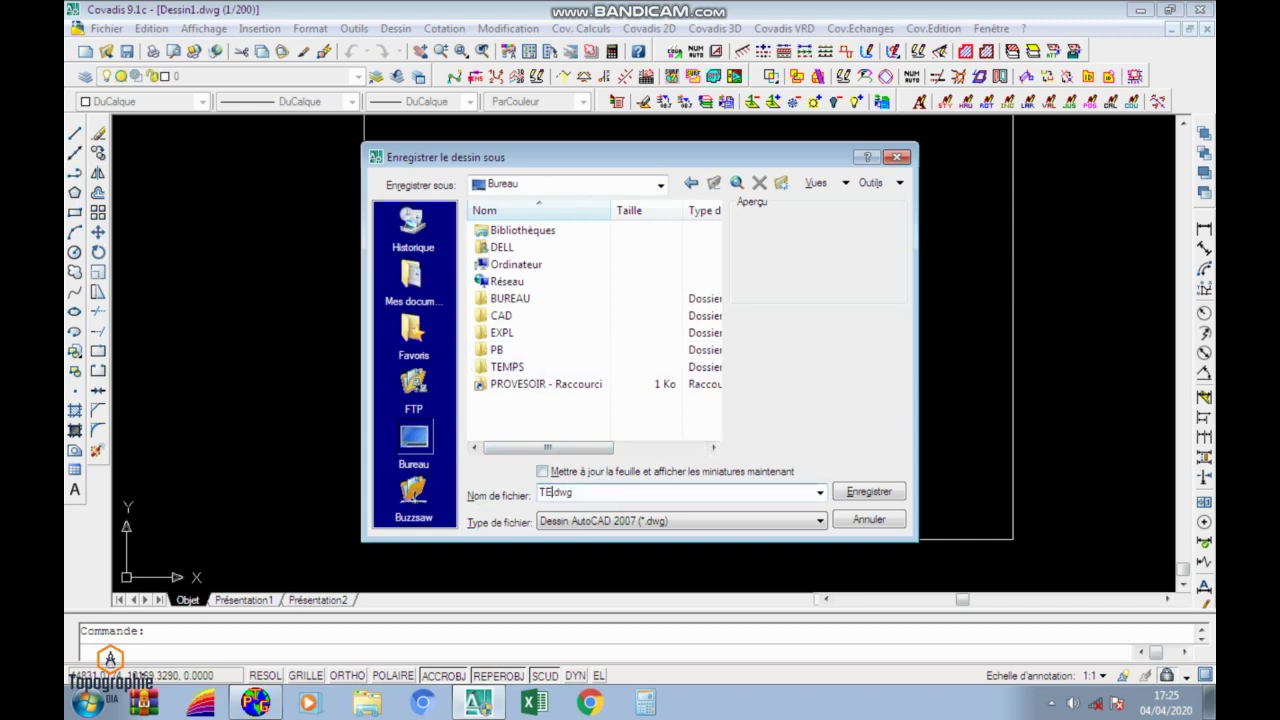
key("Return")
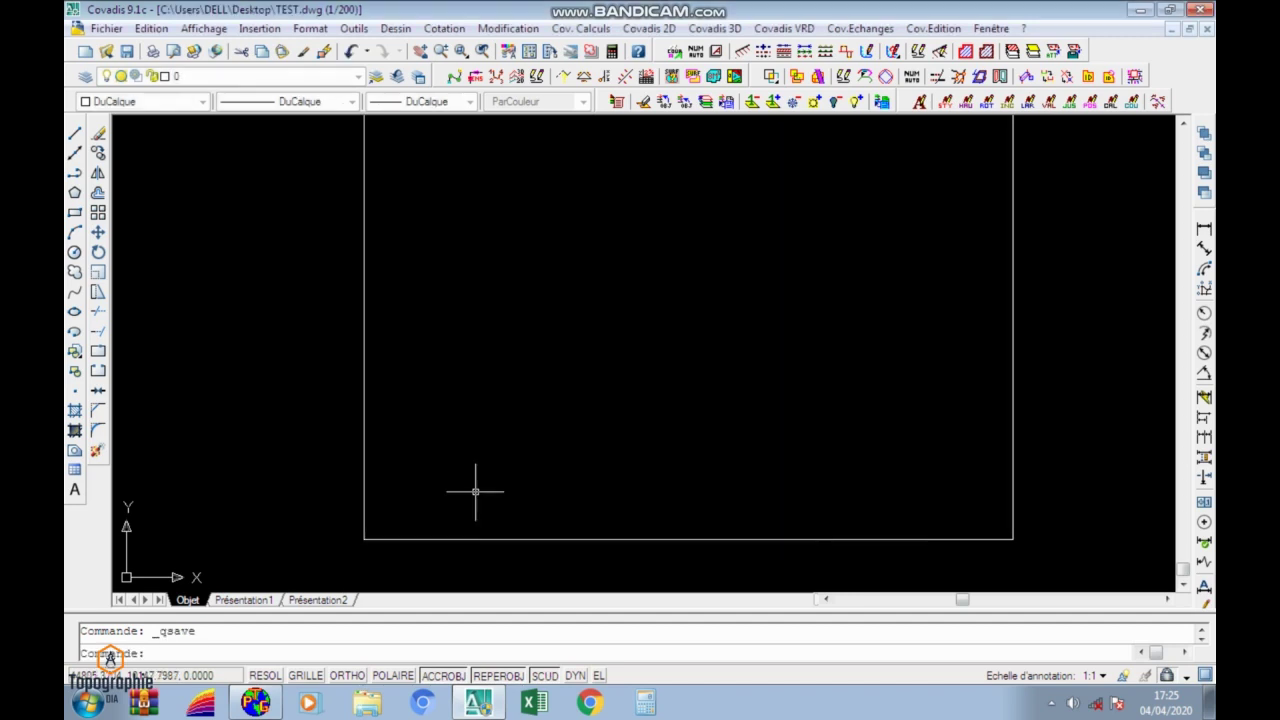
Draw a horizontal line about 12.8 units long just below the frame's upper edge, with Ortho mode turned on.
scroll(471, 491, "down", 3)
scroll(474, 429, "up", 1)
middle_click_drag(520, 436, 519, 368)
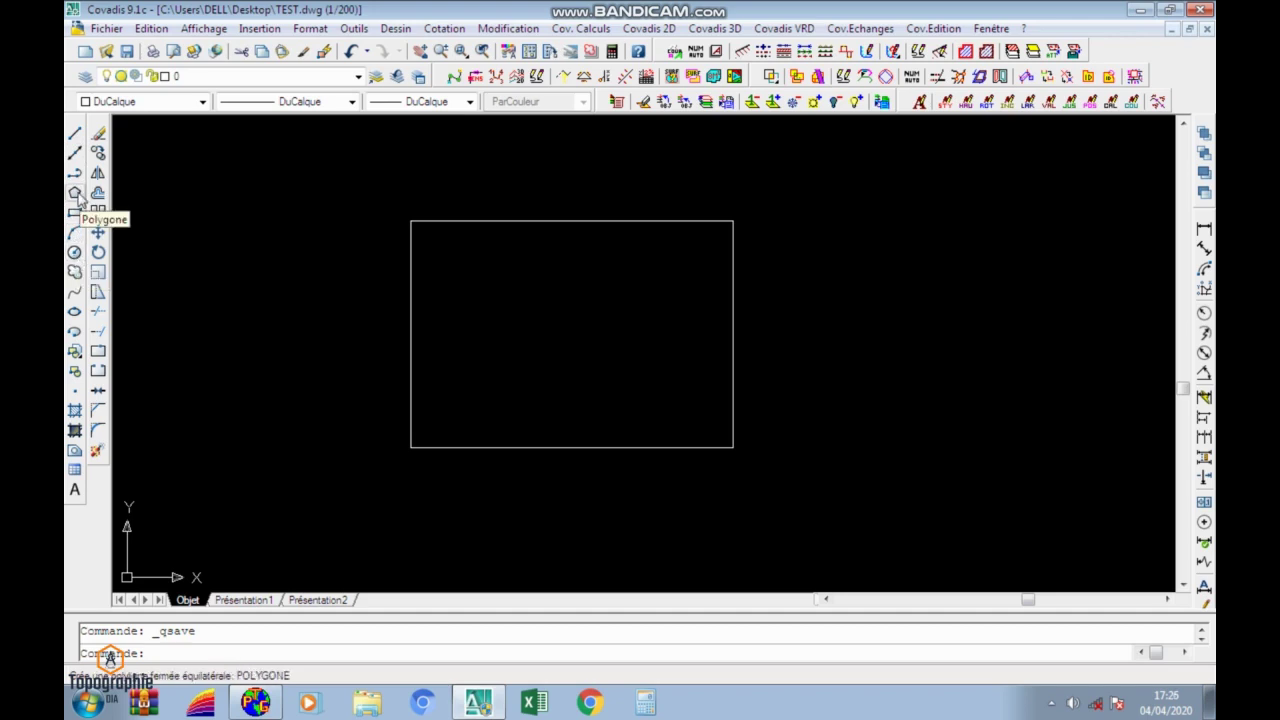
left_click(76, 136)
scroll(566, 229, "up", 4)
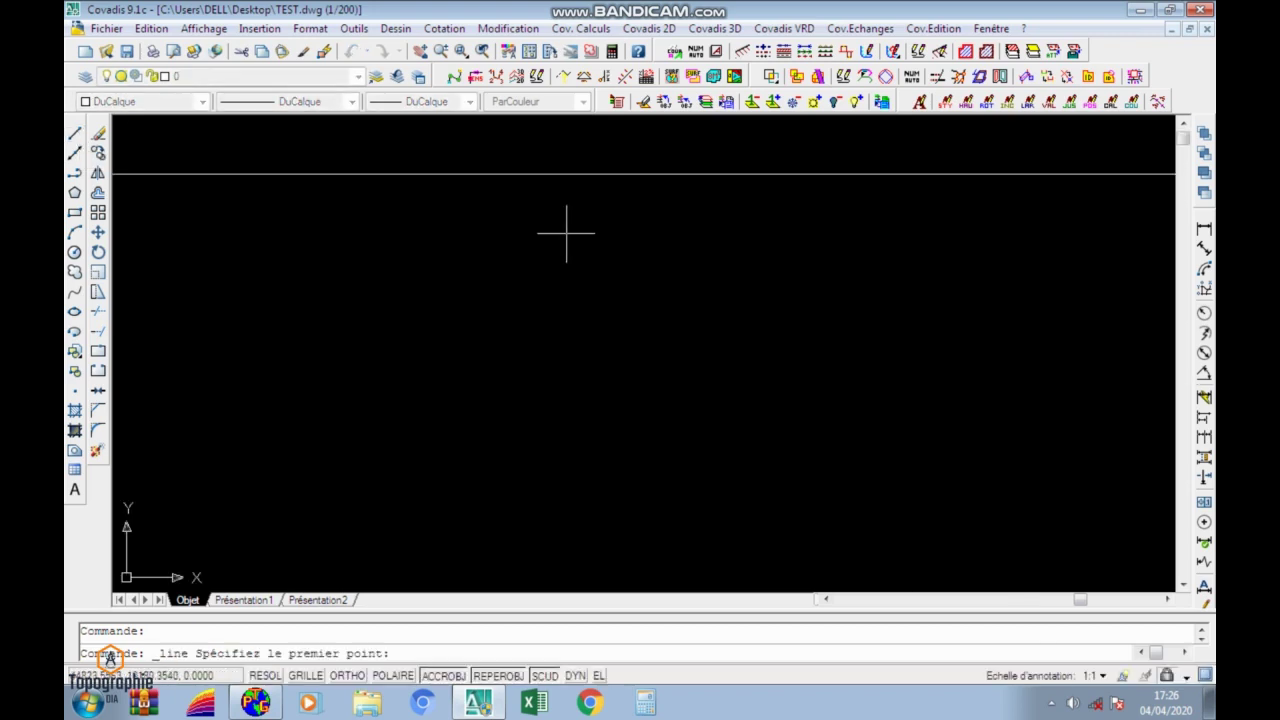
left_click(460, 268)
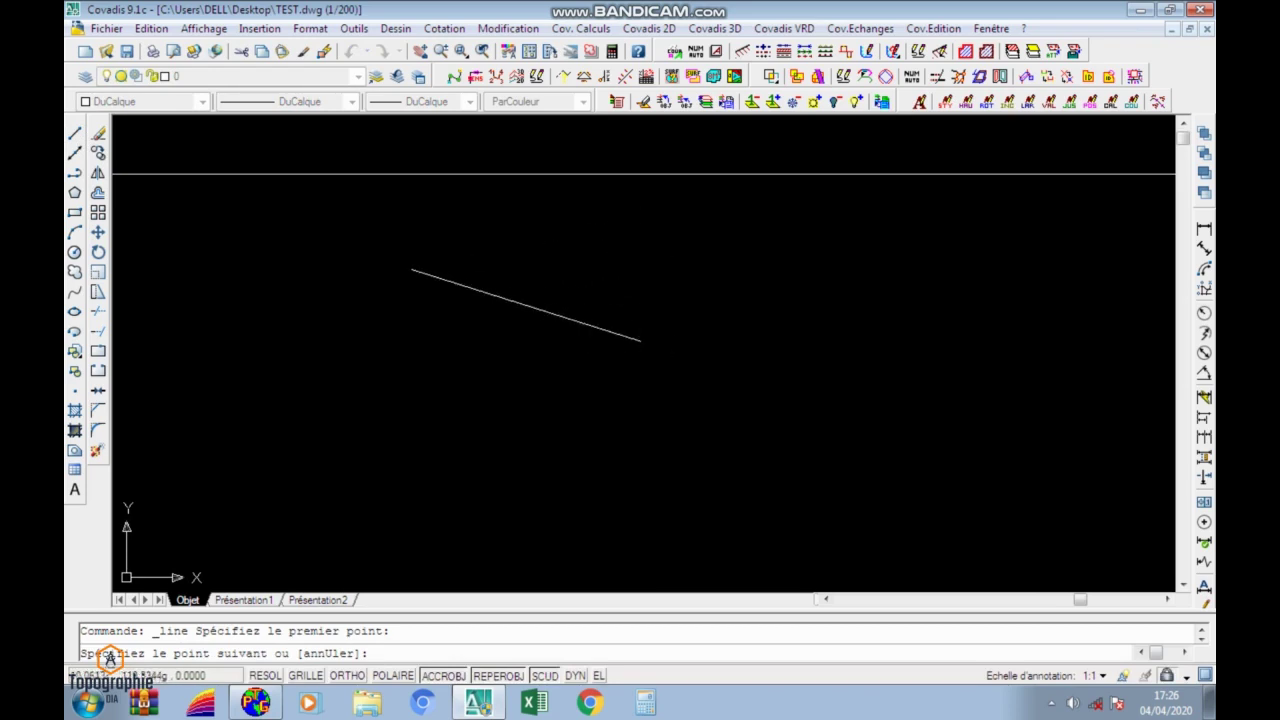
scroll(640, 355, "down", 4)
scroll(622, 340, "up", 4)
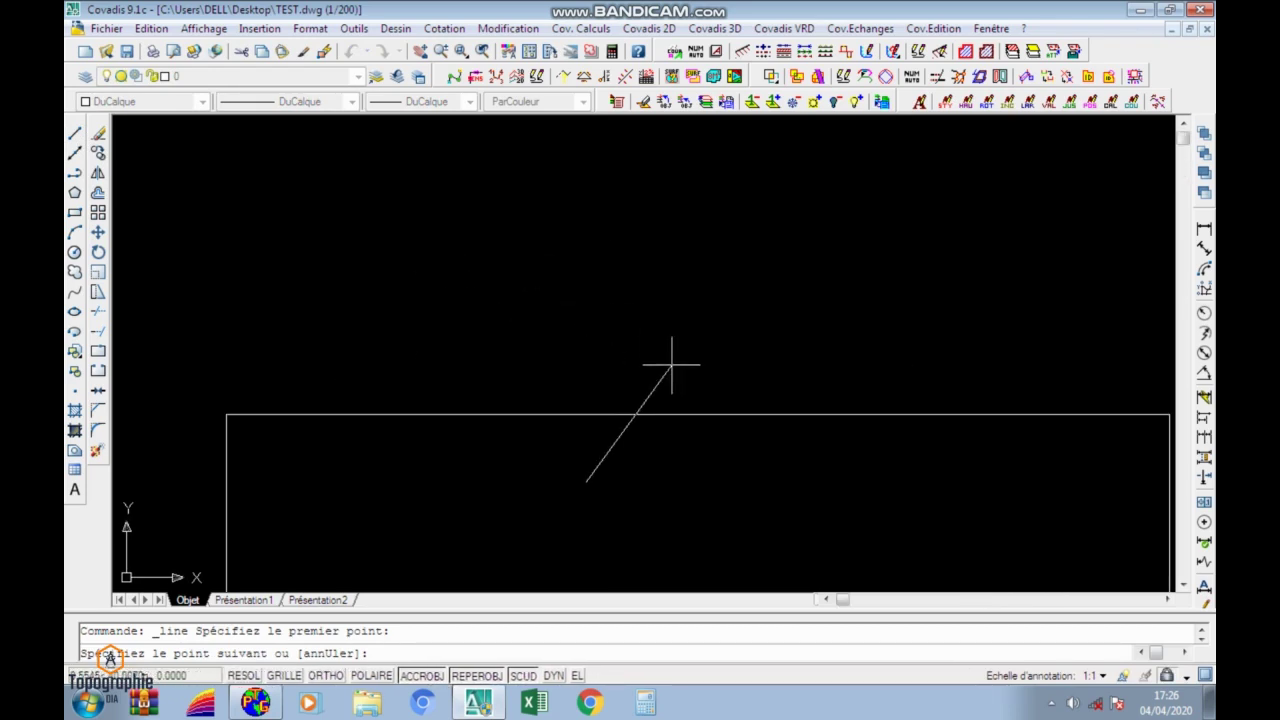
left_click(325, 675)
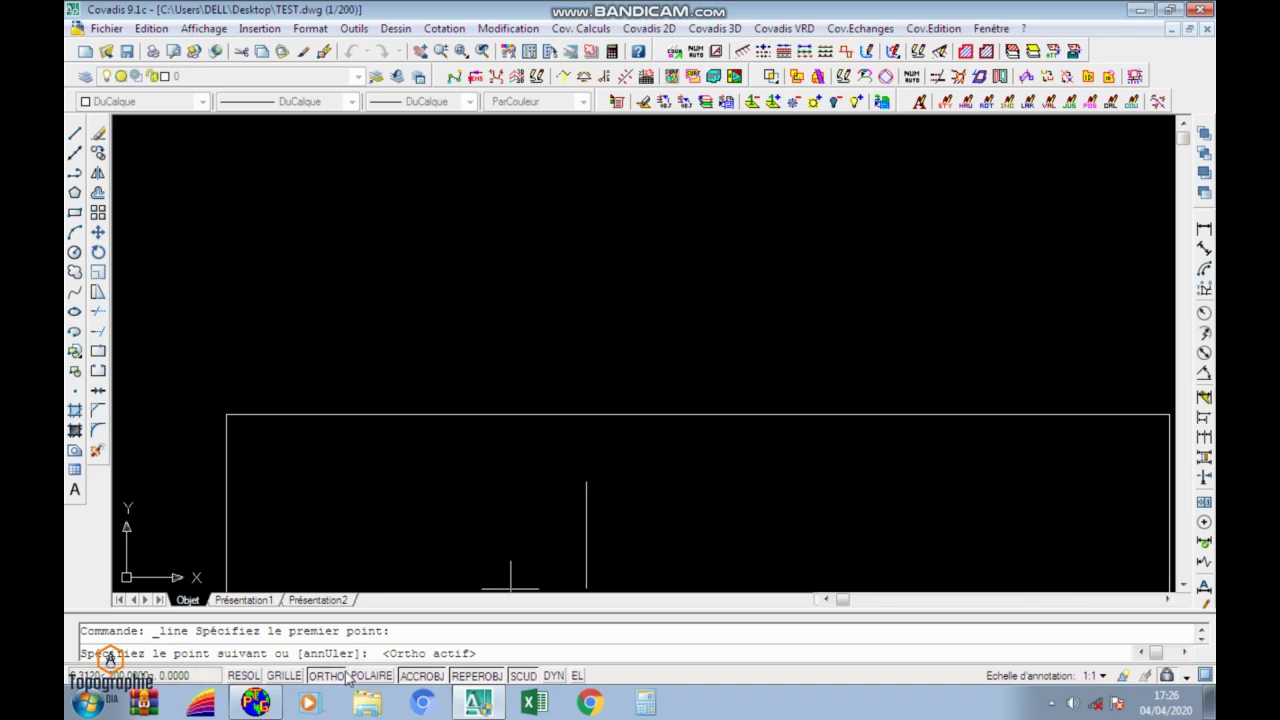
scroll(500, 374, "up", 4)
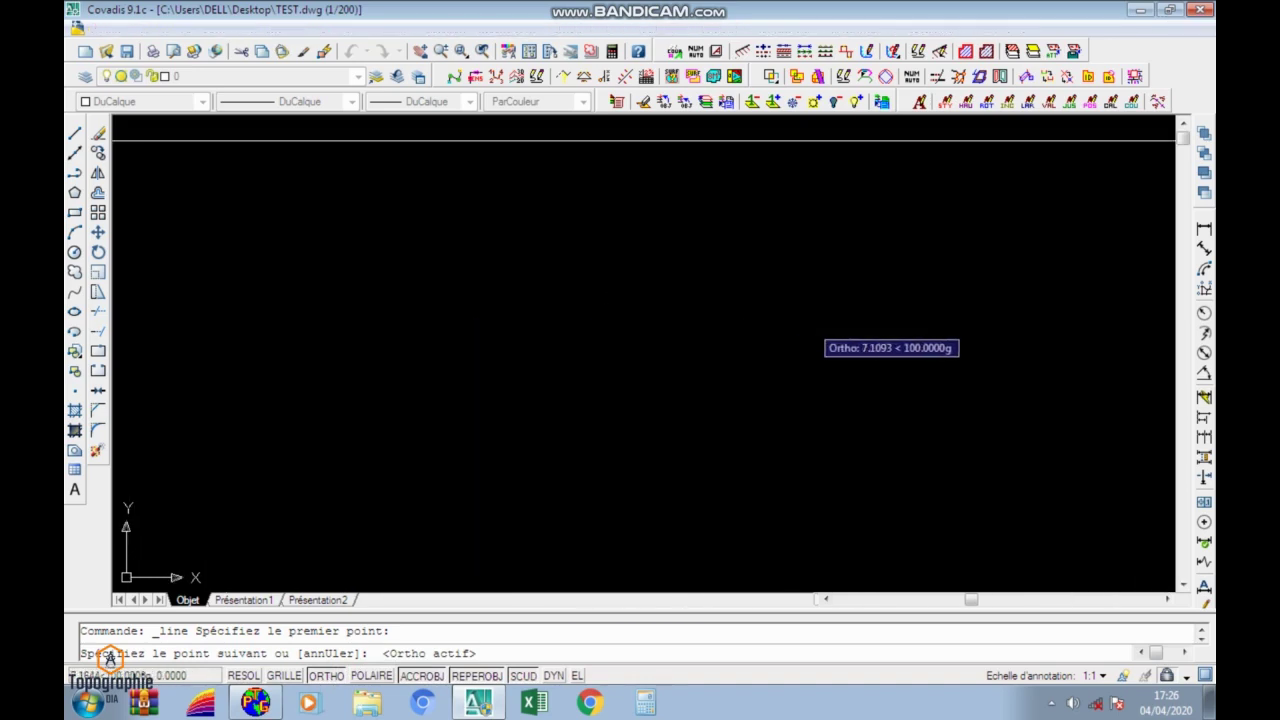
scroll(528, 386, "down", 2)
left_click(742, 345)
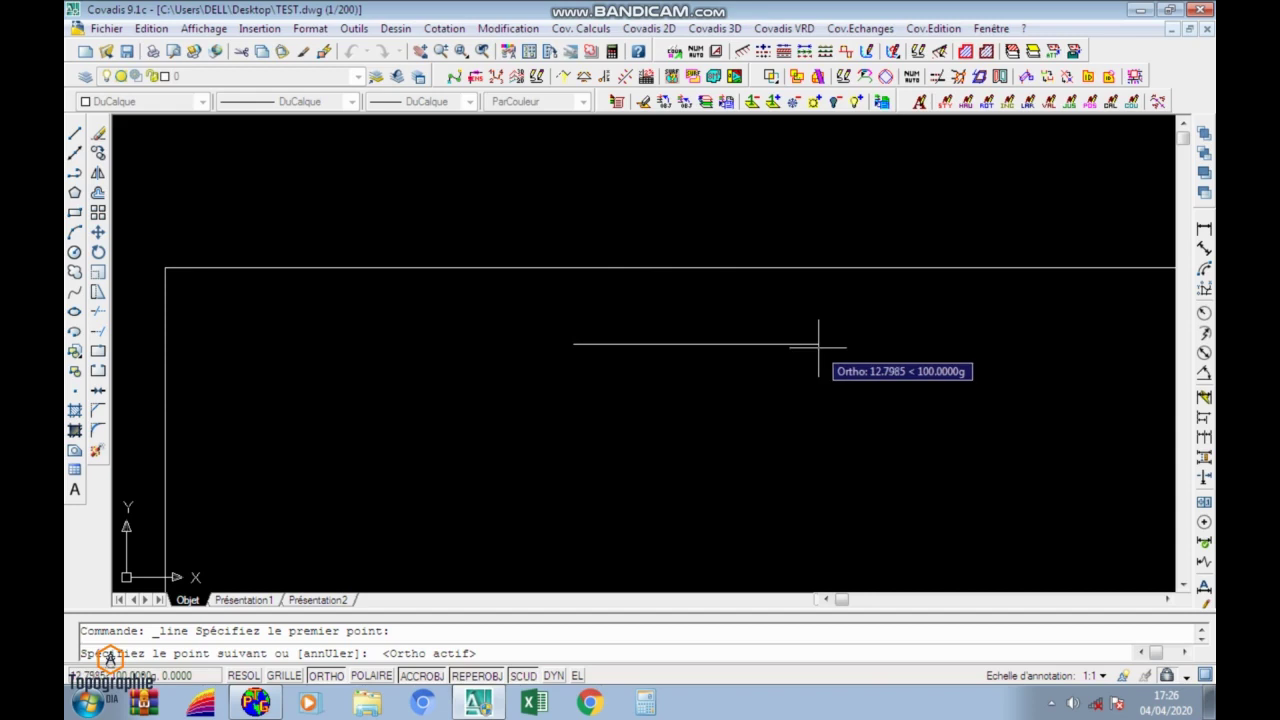
left_click(817, 344)
key("Return")
Draw the other three sides as lines from the horizontal line's right end, closing a quadrilateral with a slanted left side.
scroll(808, 371, "up", 3)
middle_click_drag(808, 371, 700, 289)
key("Return")
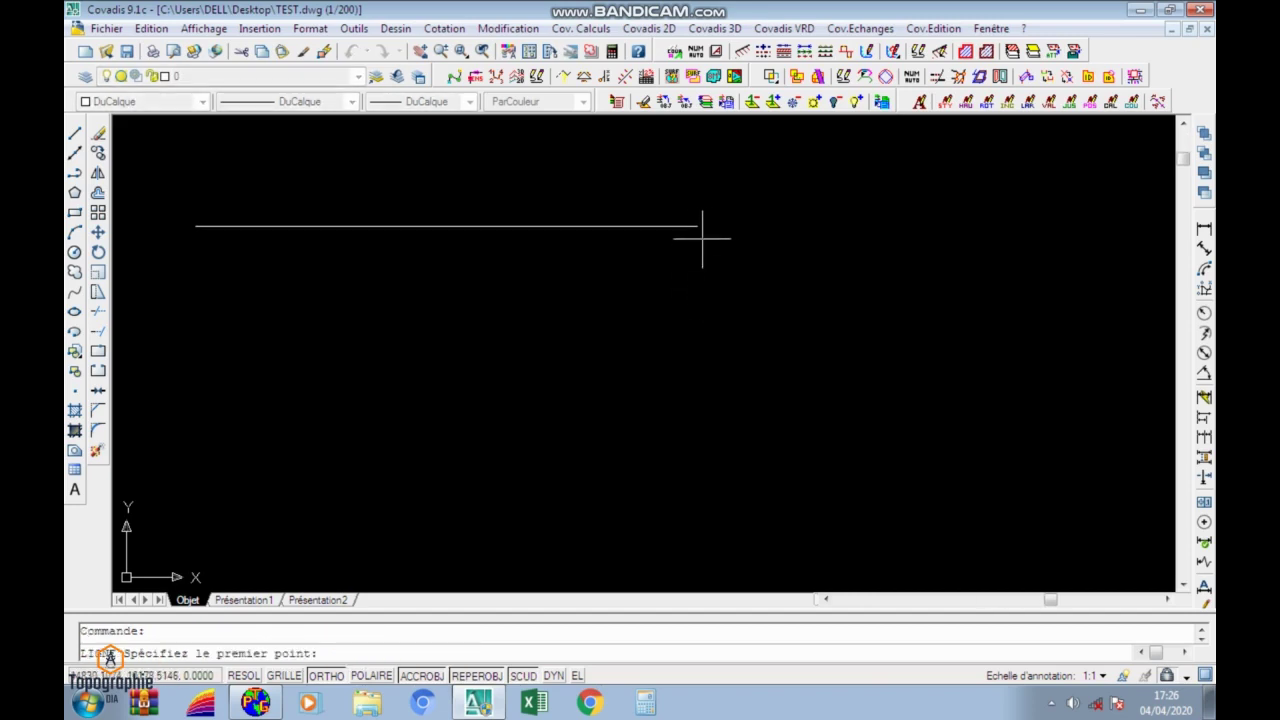
left_click(697, 225)
scroll(695, 190, "down", 8)
left_click(694, 239)
scroll(640, 185, "up", 5)
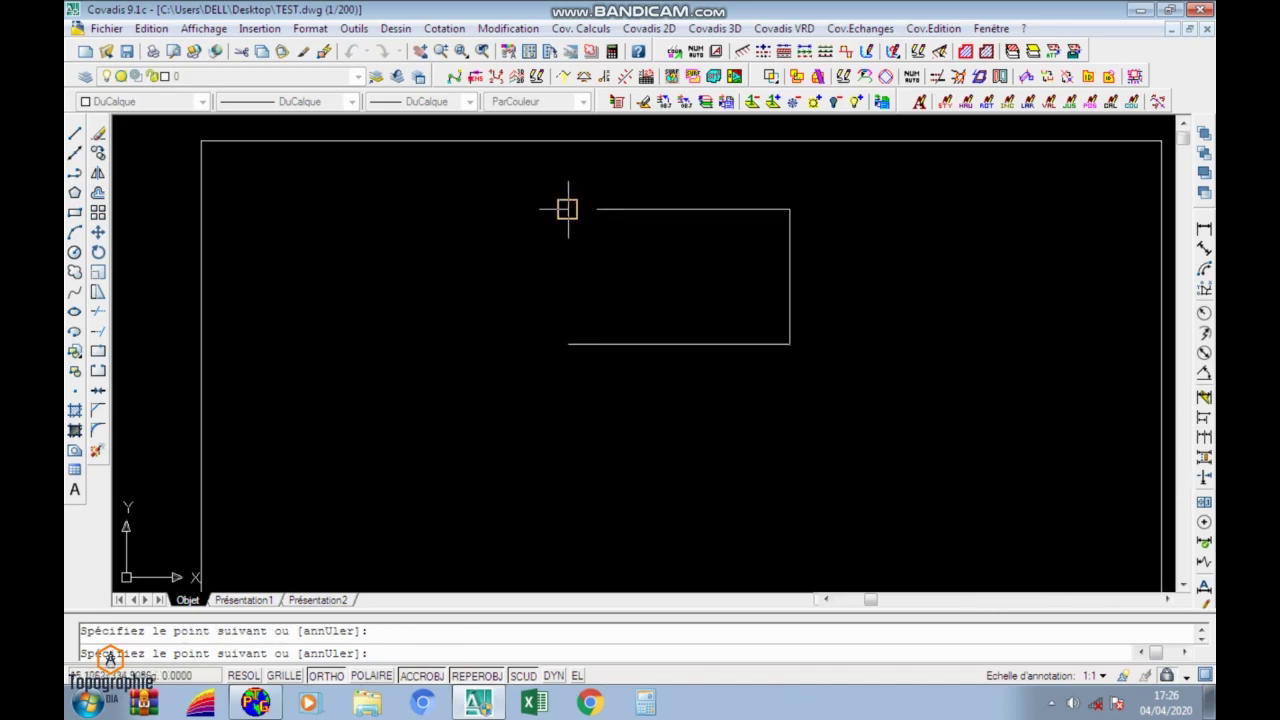
left_click(596, 292)
left_click(568, 209)
key("Return")
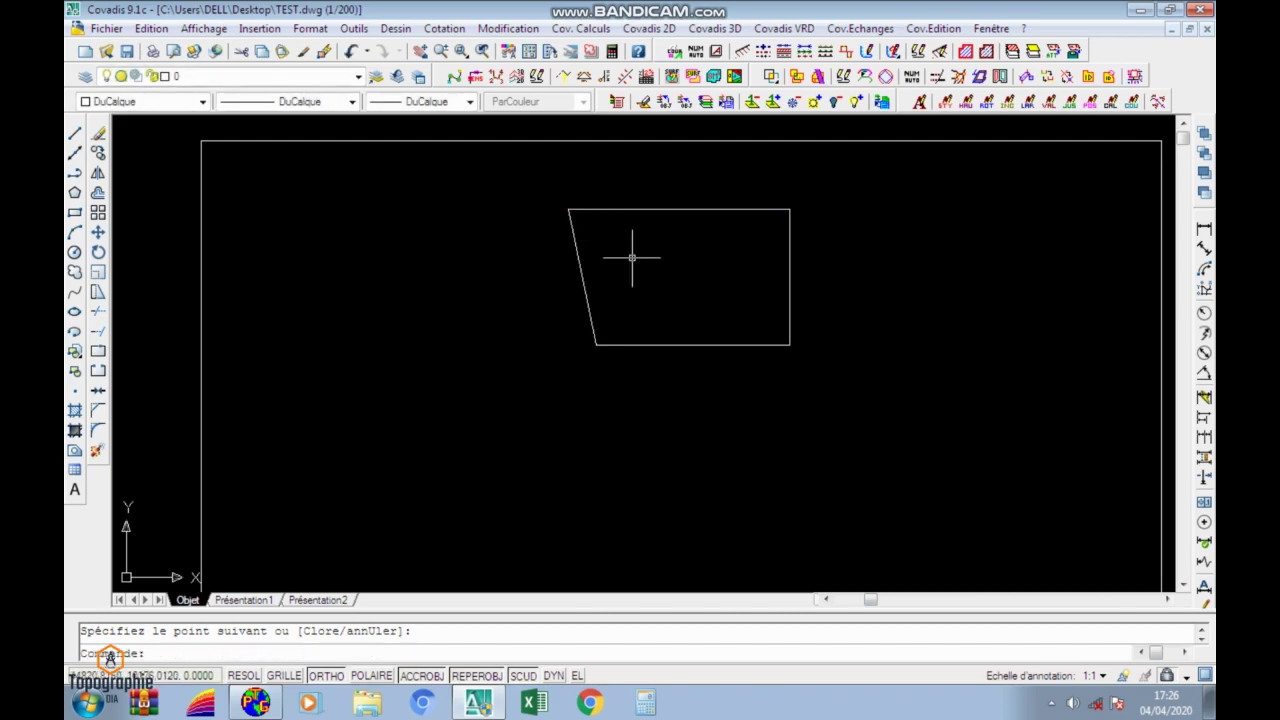
Draw a closed four-sided polyline, nearly rectangular, to the right of the quadrilateral inside the frame.
left_click(75, 178)
middle_click_drag(715, 288, 330, 293)
left_click(449, 224)
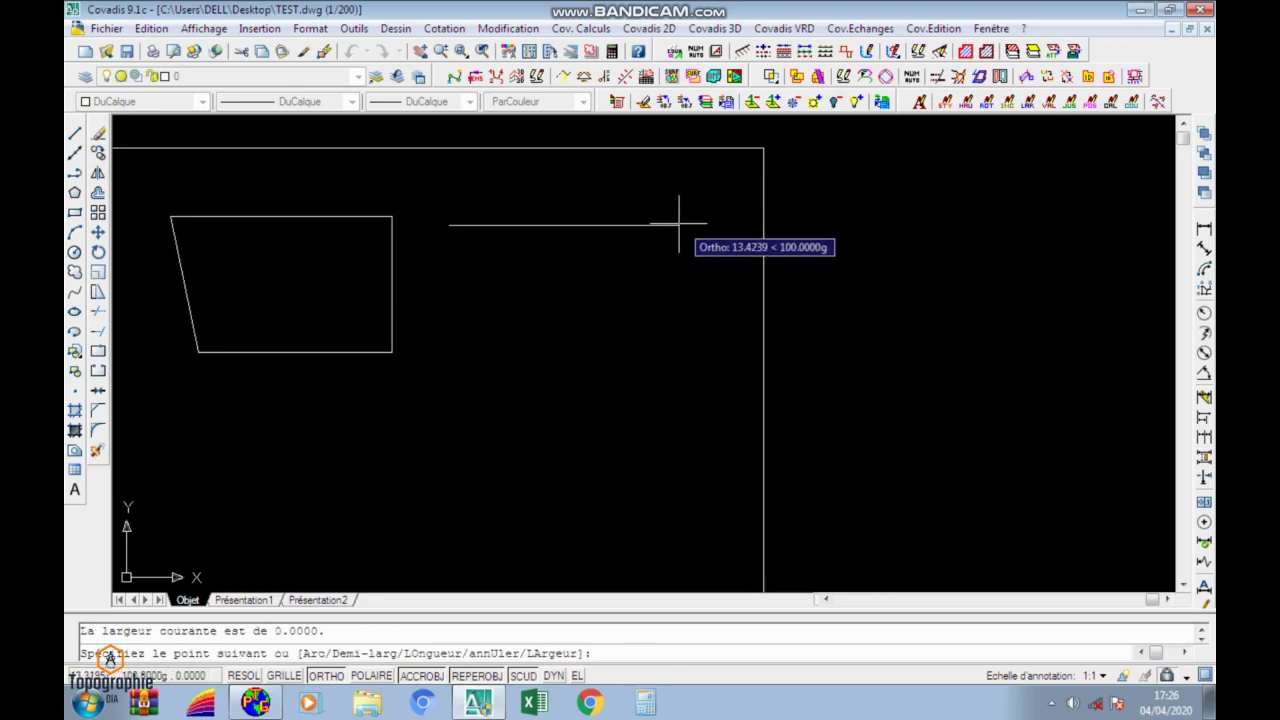
left_click(666, 225)
left_click(666, 370)
left_click(447, 370)
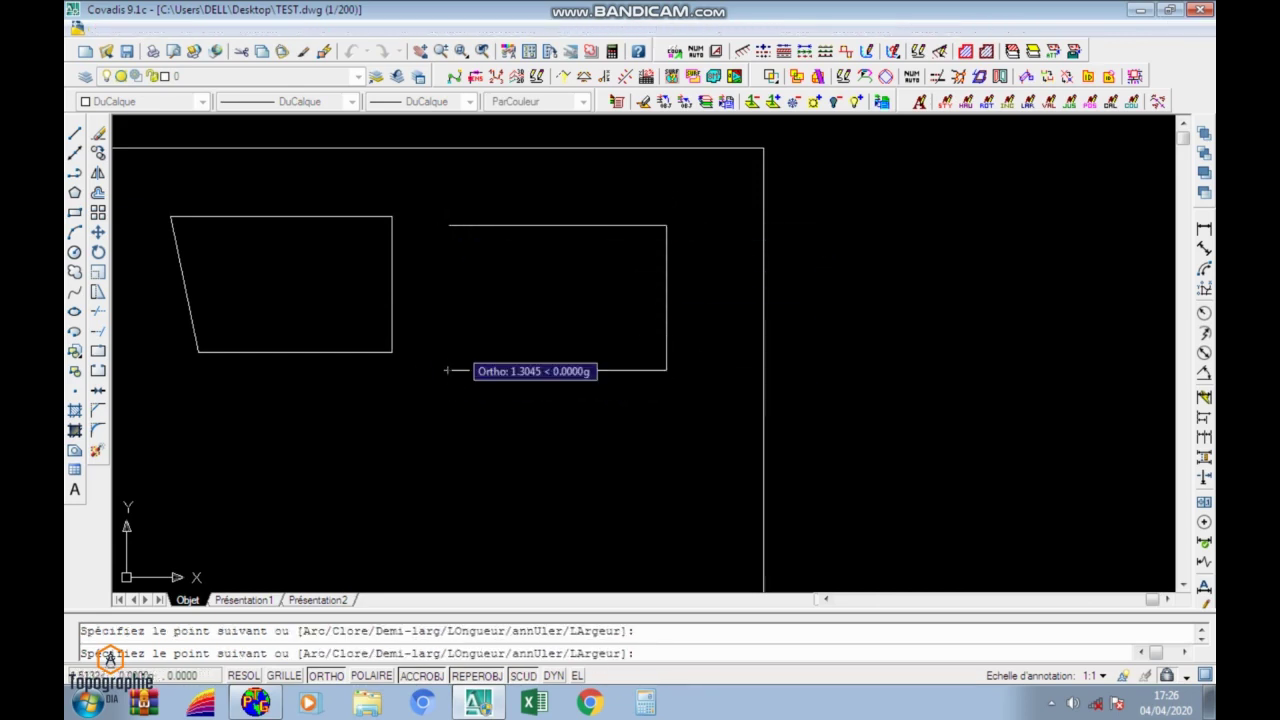
left_click(449, 225)
key("Return")
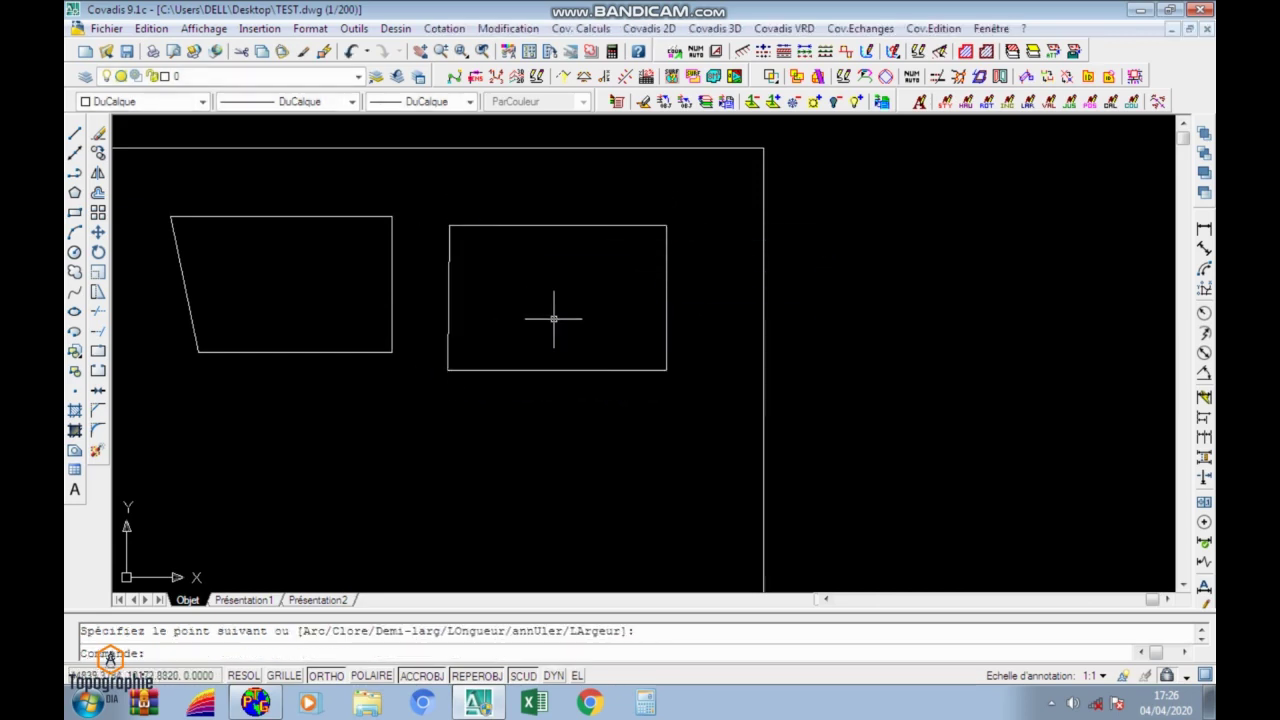
Erase the upper and right sides of the quadrilateral made of separate lines.
middle_click_drag(137, 243, 255, 251)
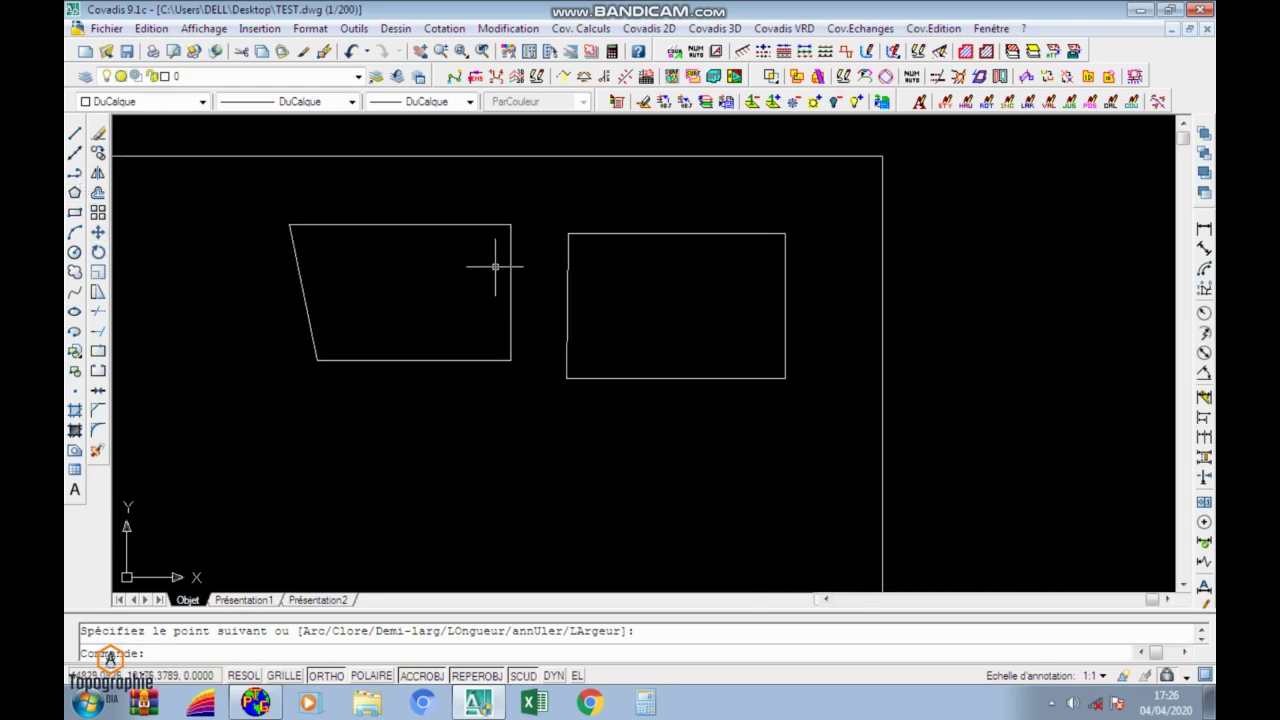
left_click(455, 210)
left_click(428, 251)
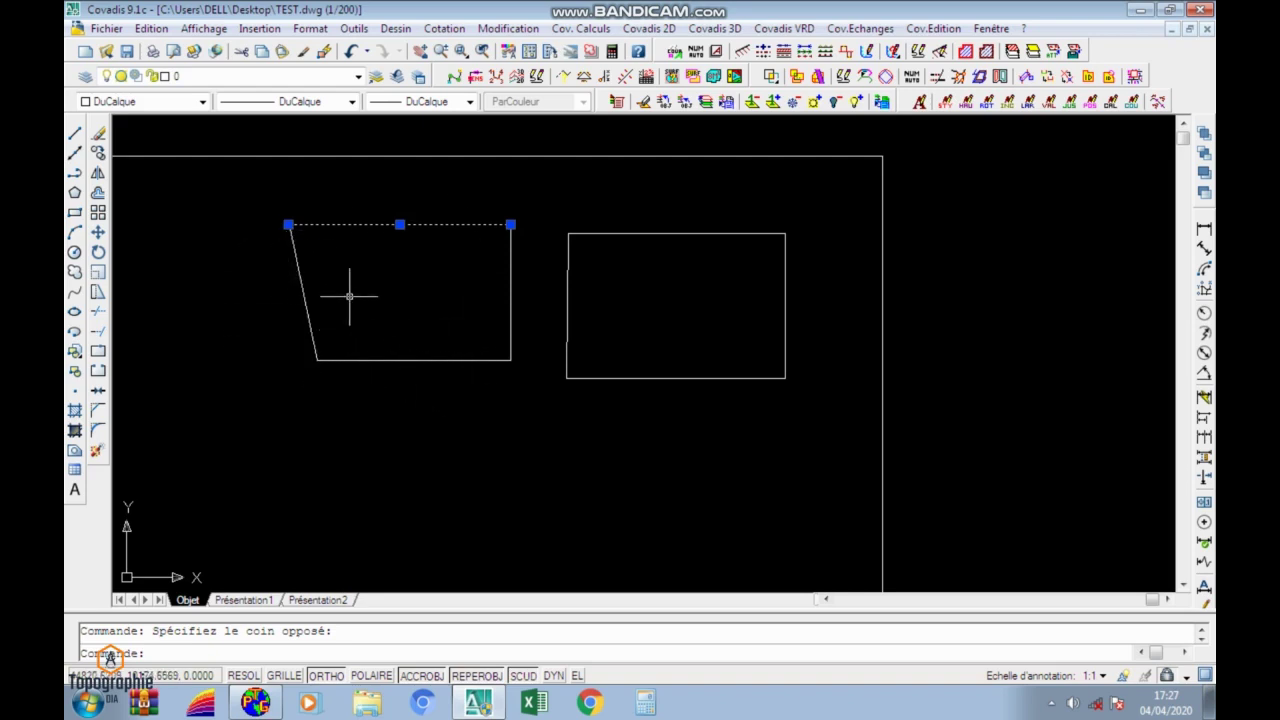
scroll(375, 228, "up", 2)
key("Delete")
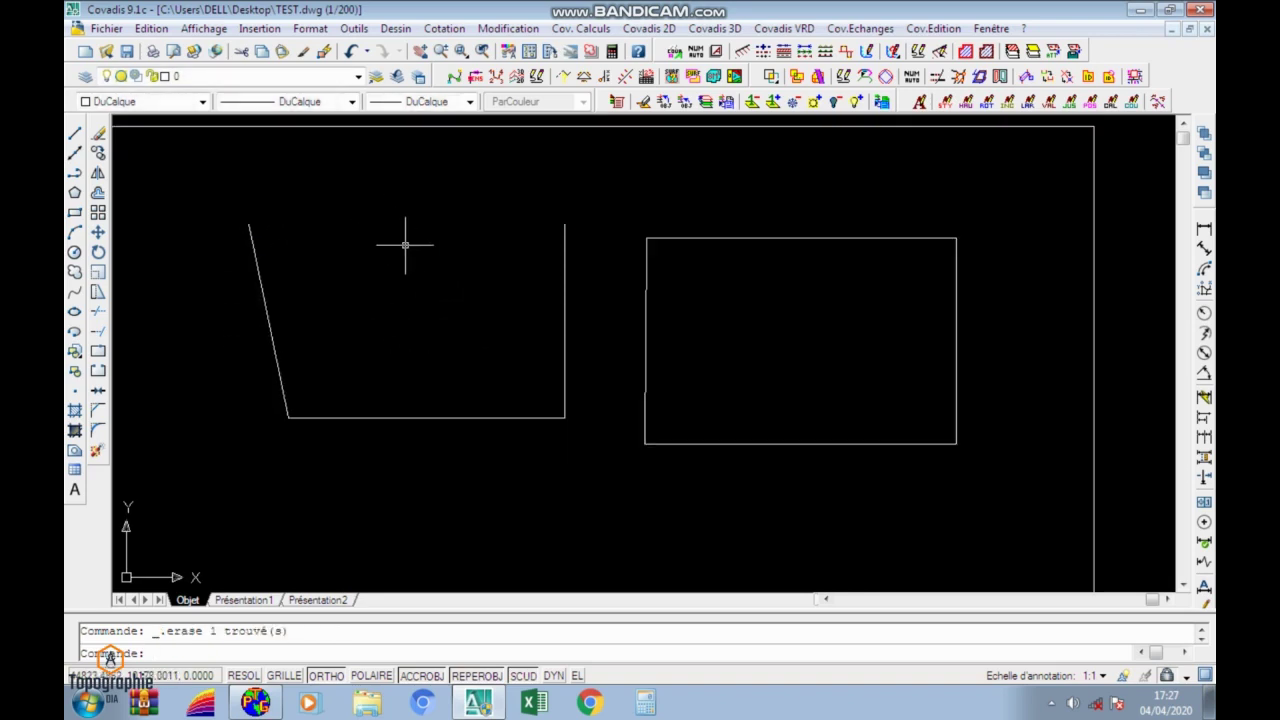
left_click(500, 405)
key("Return")
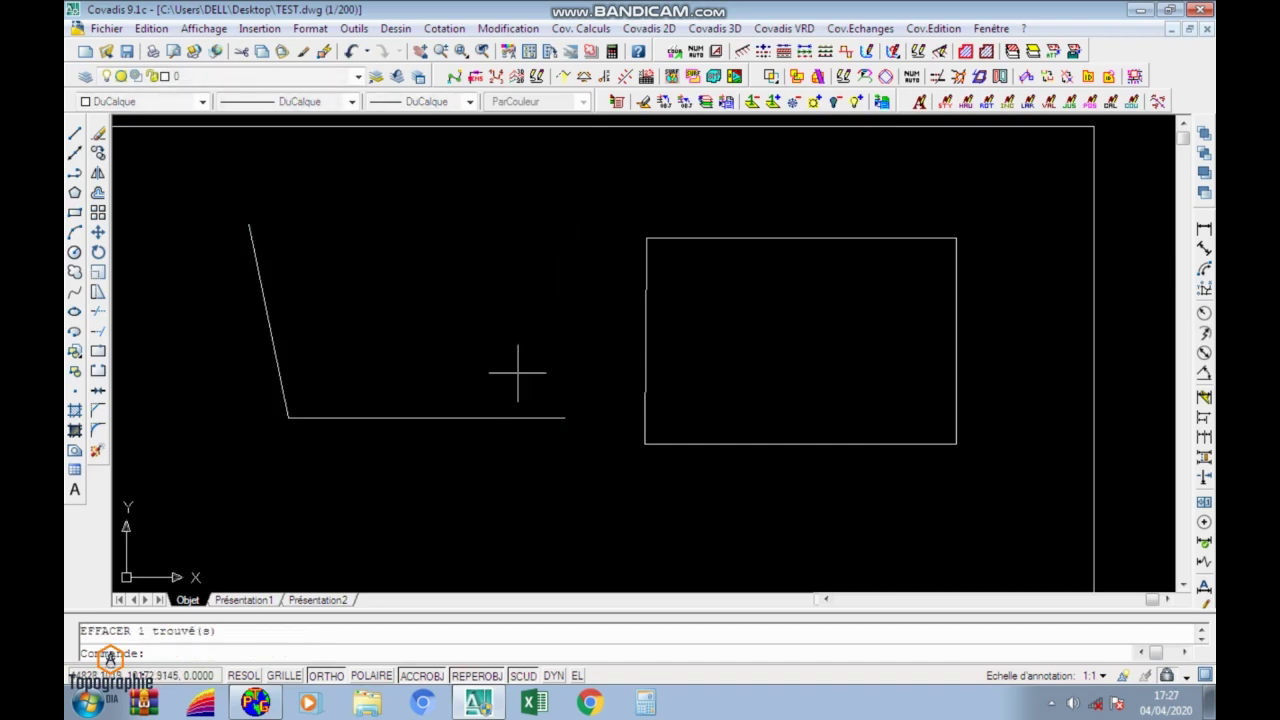
left_click(717, 243)
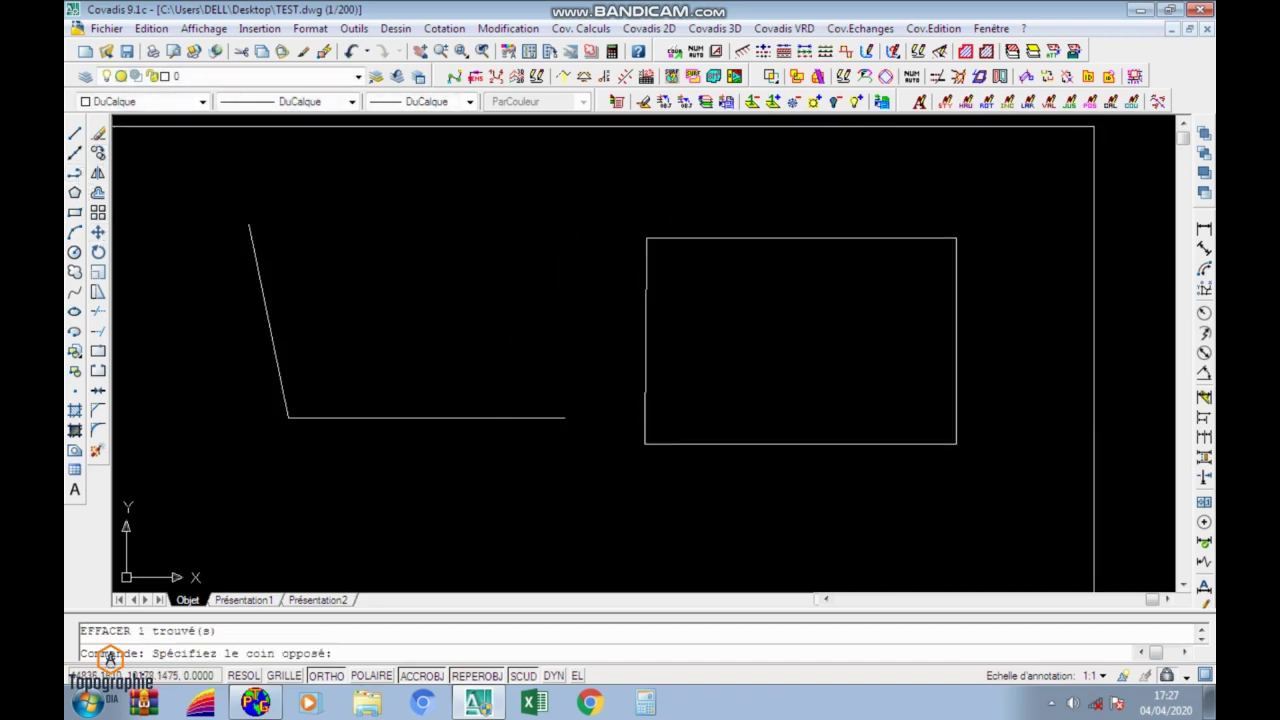
left_click(695, 217)
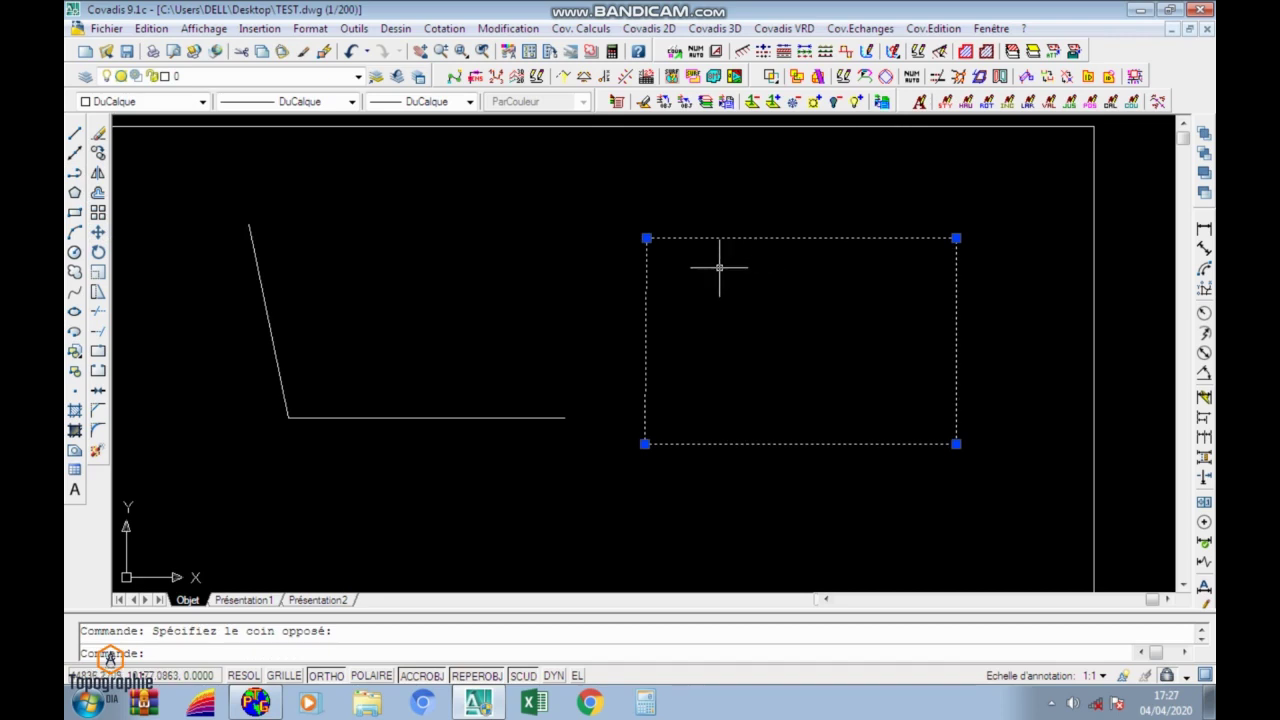
left_click(98, 153)
right_click(364, 306)
Erase the quadrilateral's two remaining lines, the slanted left side and the lower side.
left_click(366, 307)
left_click(279, 424)
key("Delete")
middle_click_drag(281, 406, 221, 286)
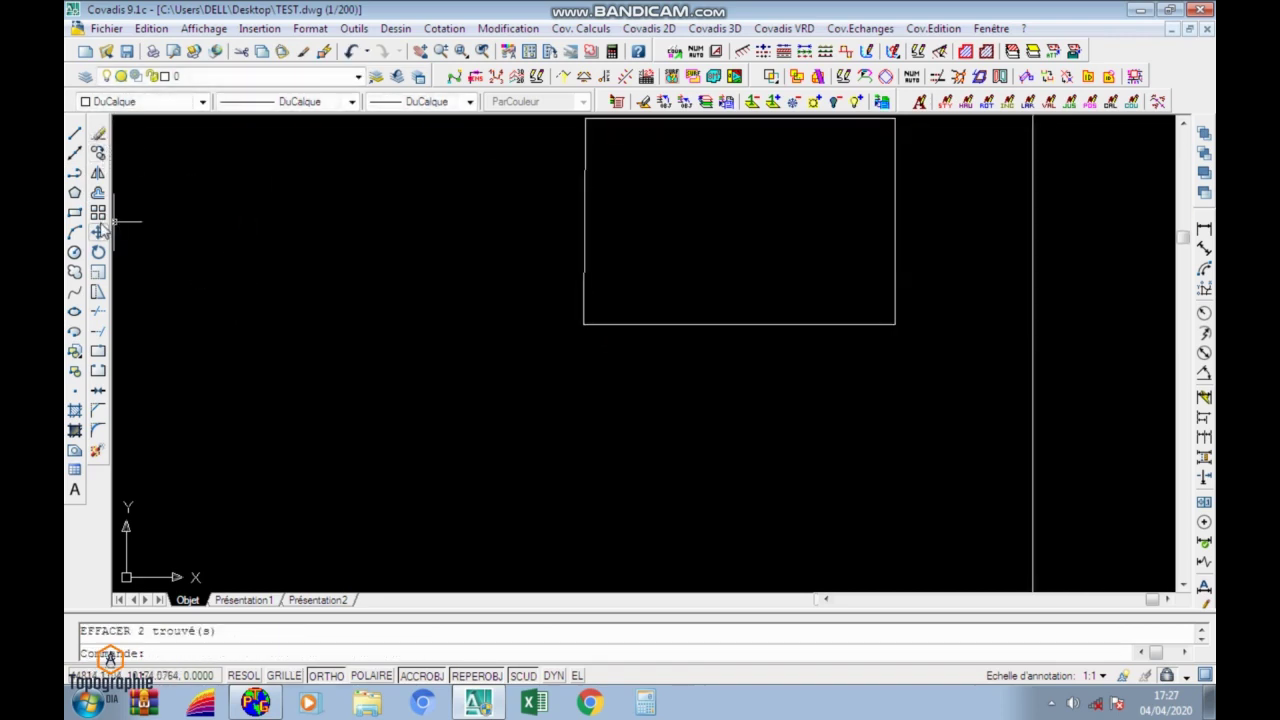
With Ortho turned off, draw a closed five-sided irregular polyline below the nearly rectangular one, inside the frame.
left_click(73, 176)
scroll(574, 351, "down", 2)
middle_click_drag(506, 396, 537, 303)
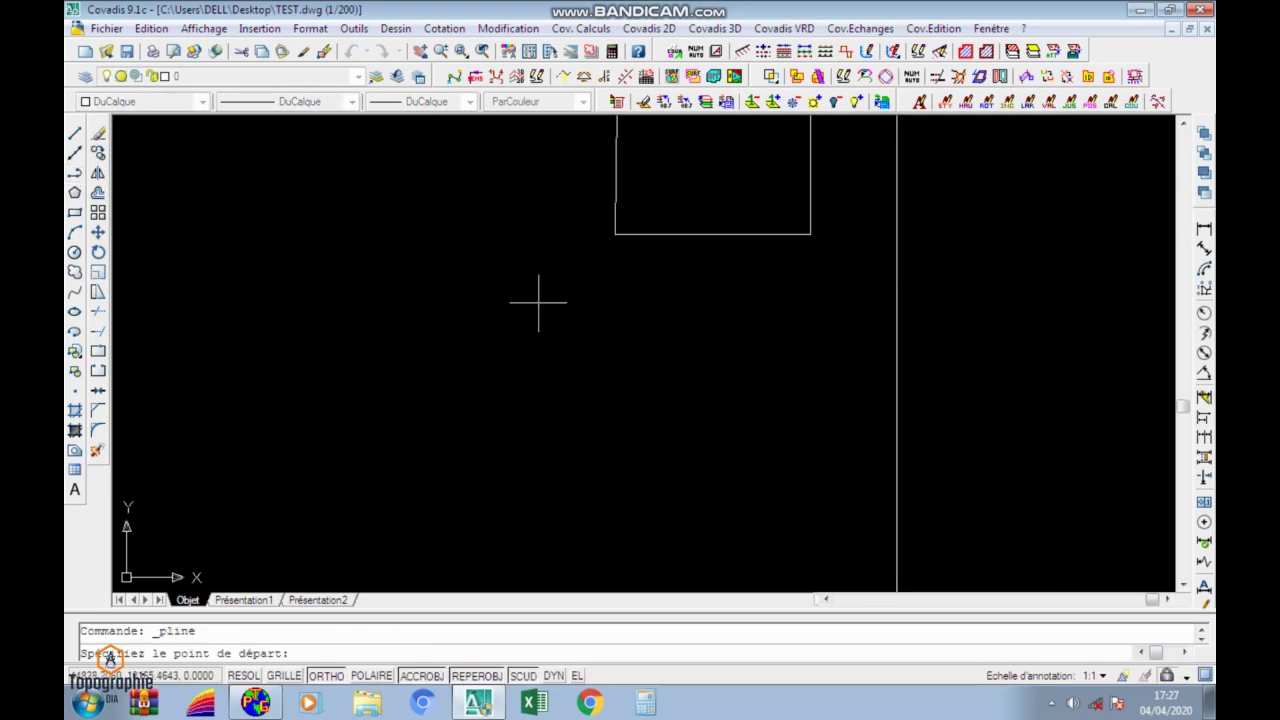
left_click(512, 307)
key("F8")
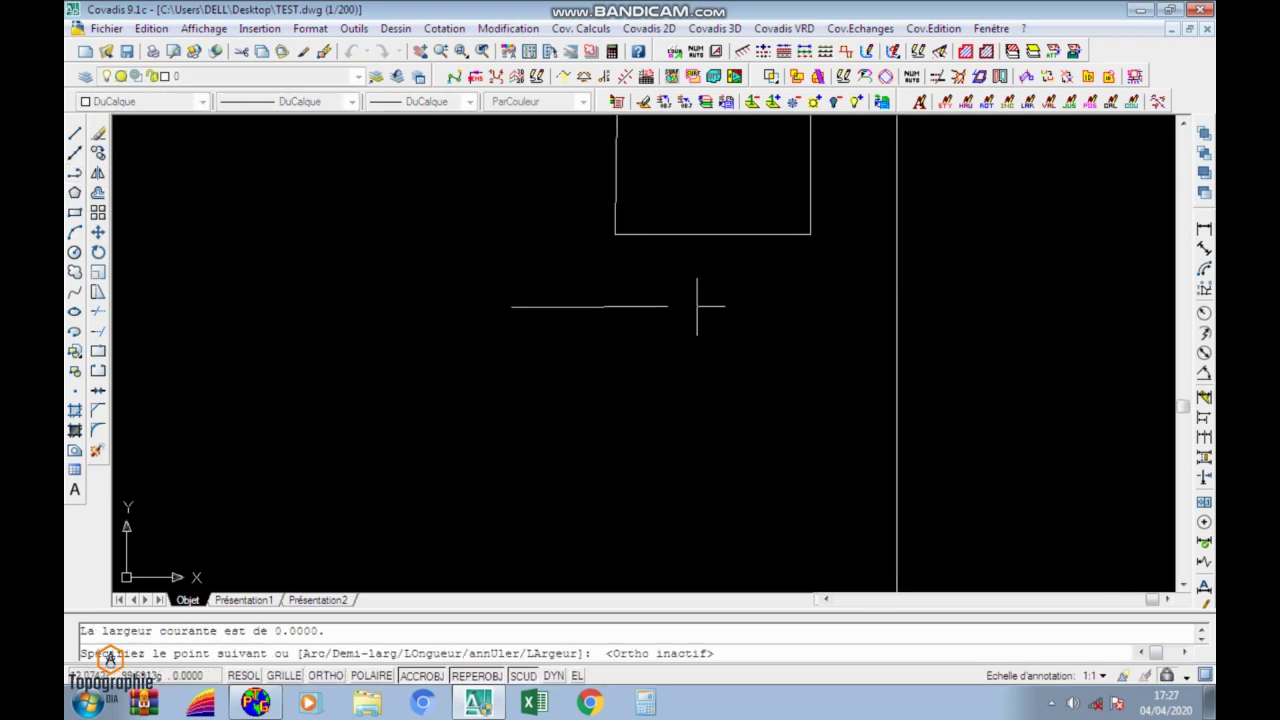
left_click(673, 305)
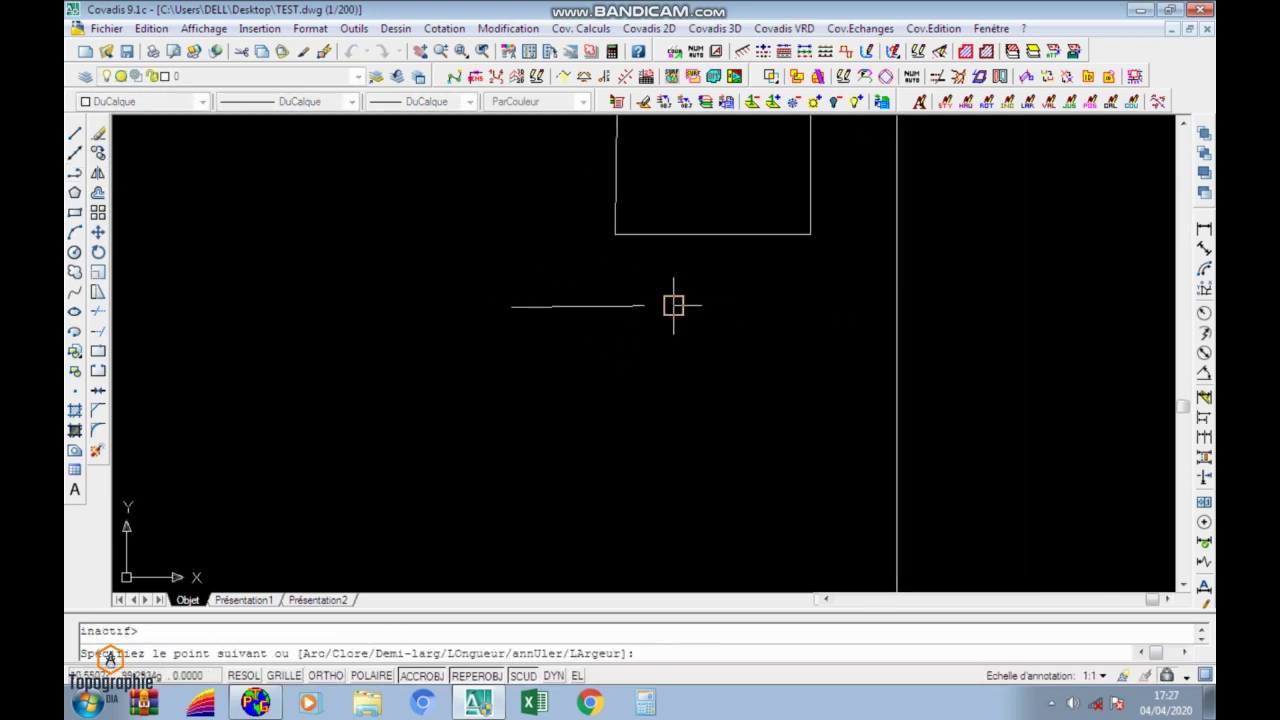
left_click(715, 370)
left_click(560, 411)
left_click(419, 463)
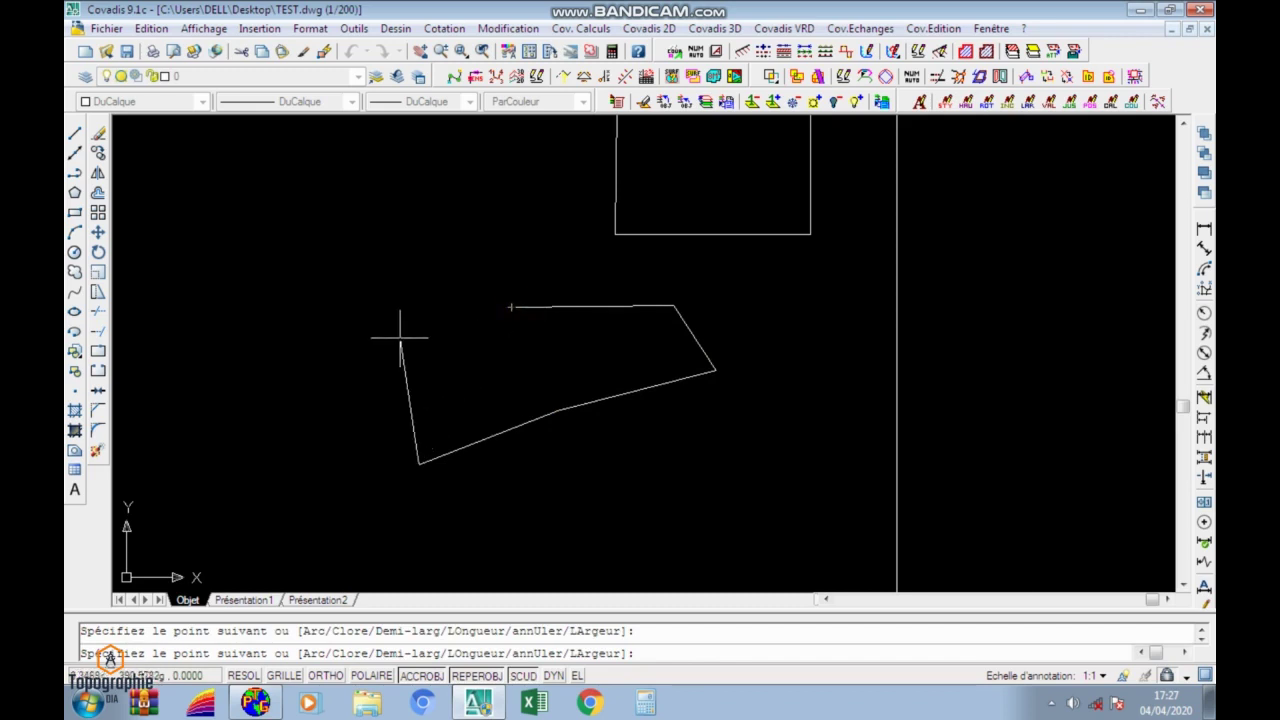
key("Return")
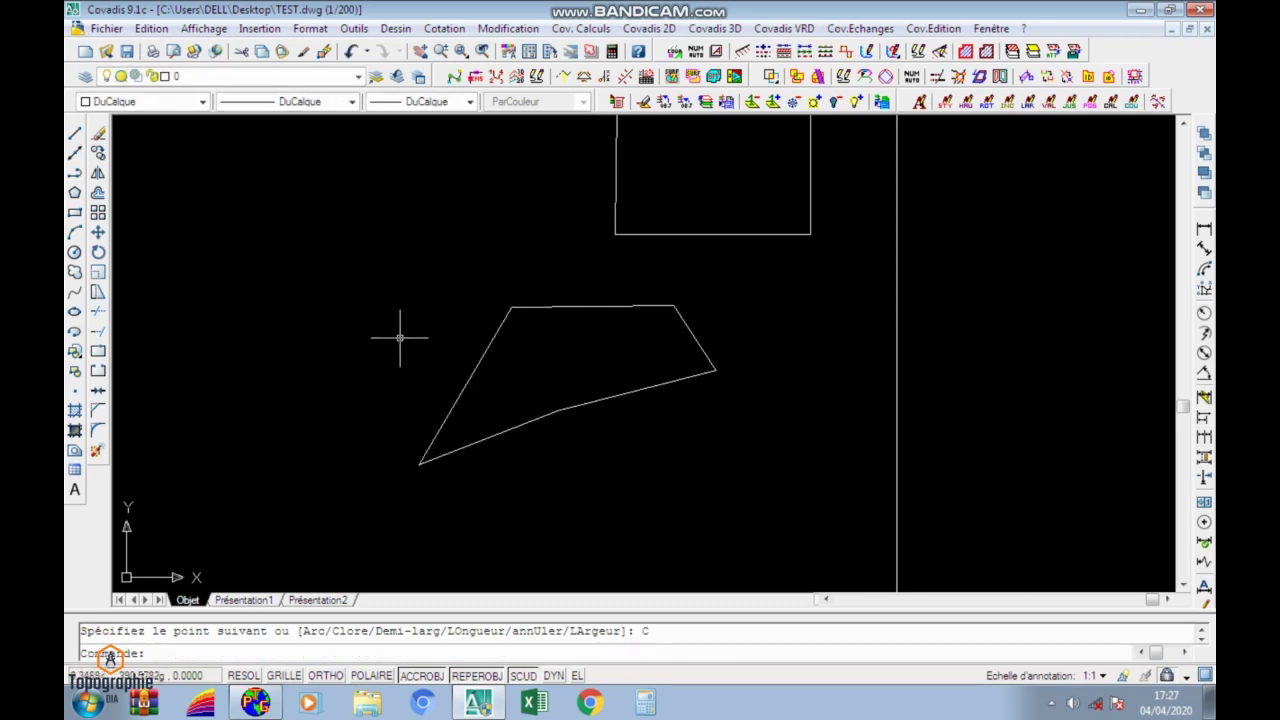
Erase the five-sided polyline and the nearly rectangular polyline, leaving only the frame.
left_click(529, 303)
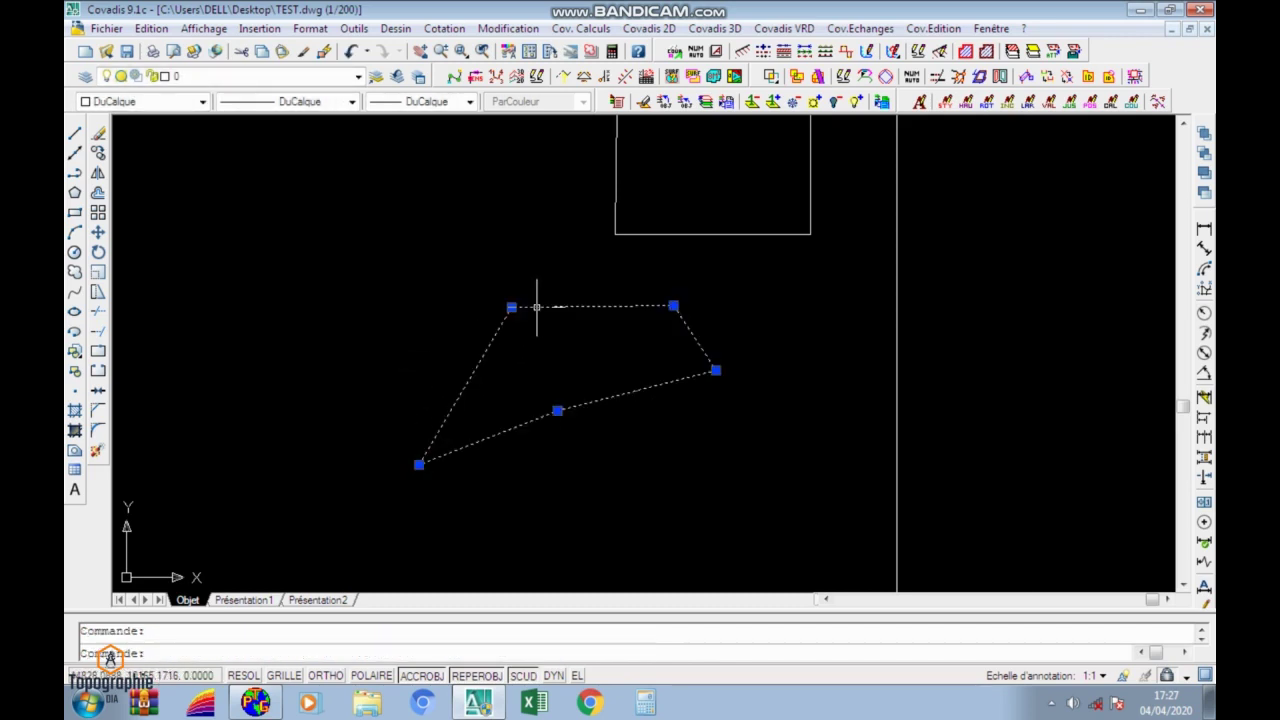
scroll(509, 305, "up", 5)
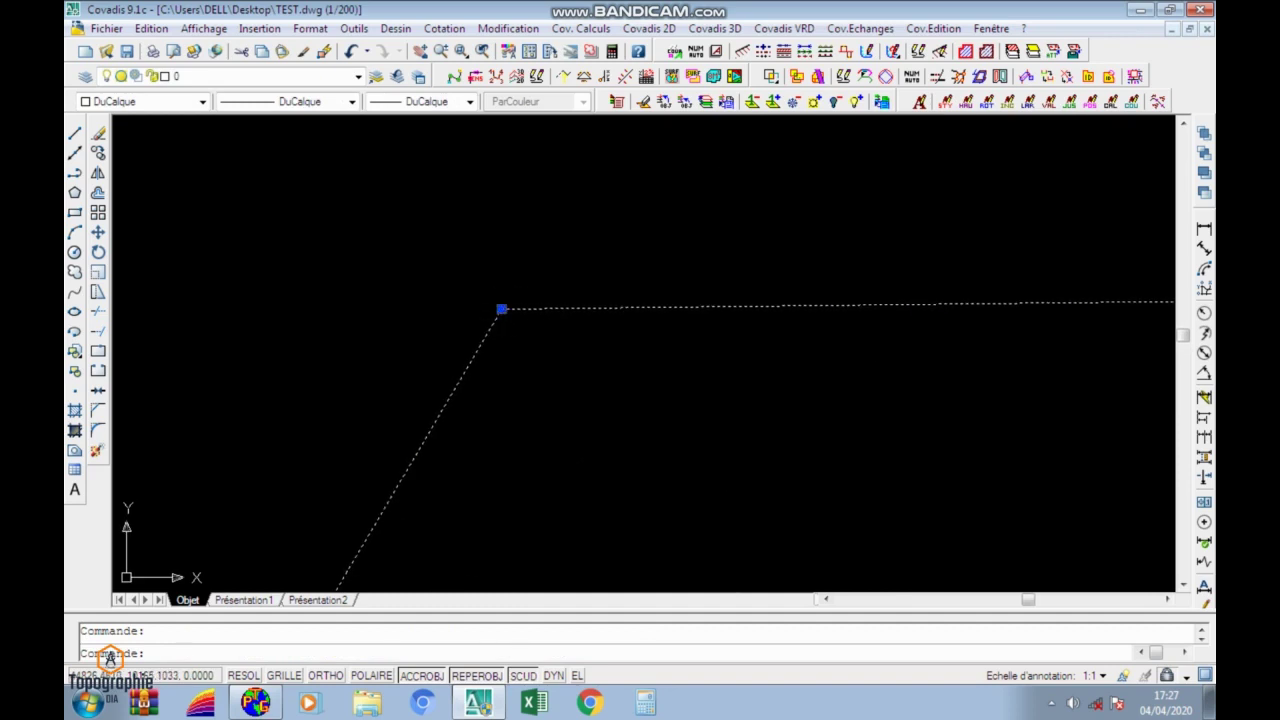
scroll(501, 310, "down", 5)
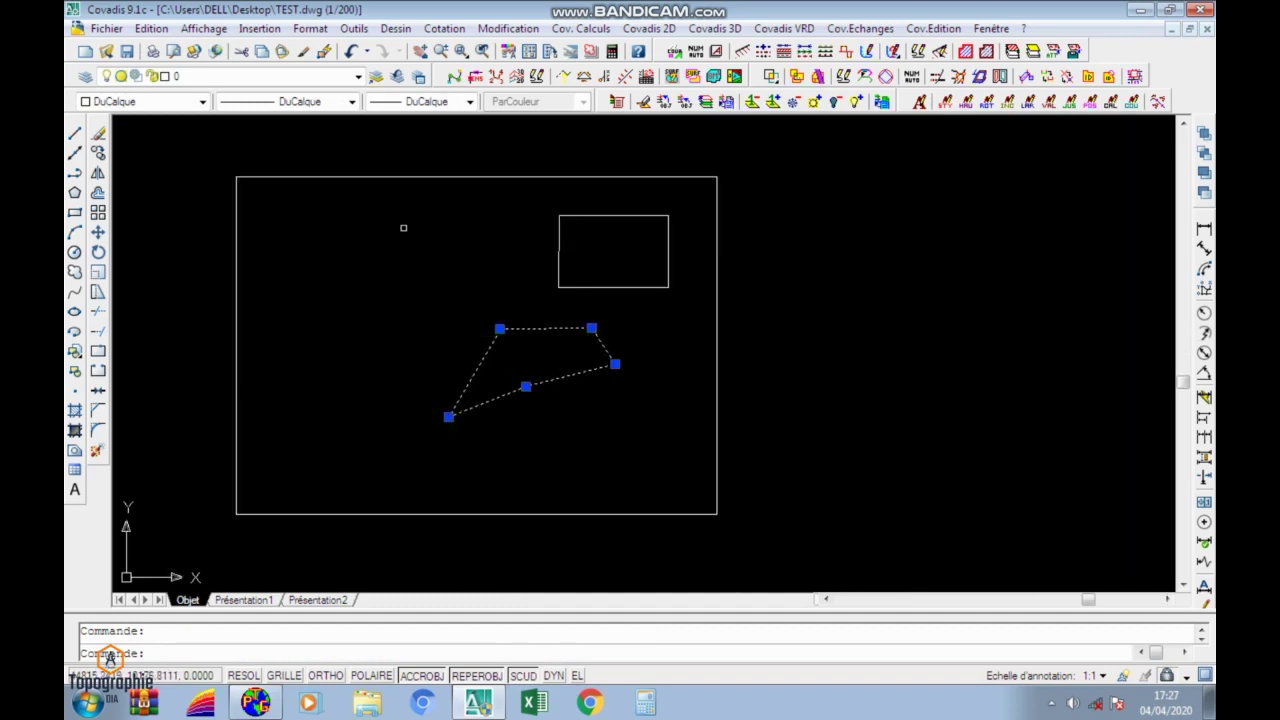
key("Delete")
scroll(598, 270, "up", 3)
left_click(553, 303)
key("Return")
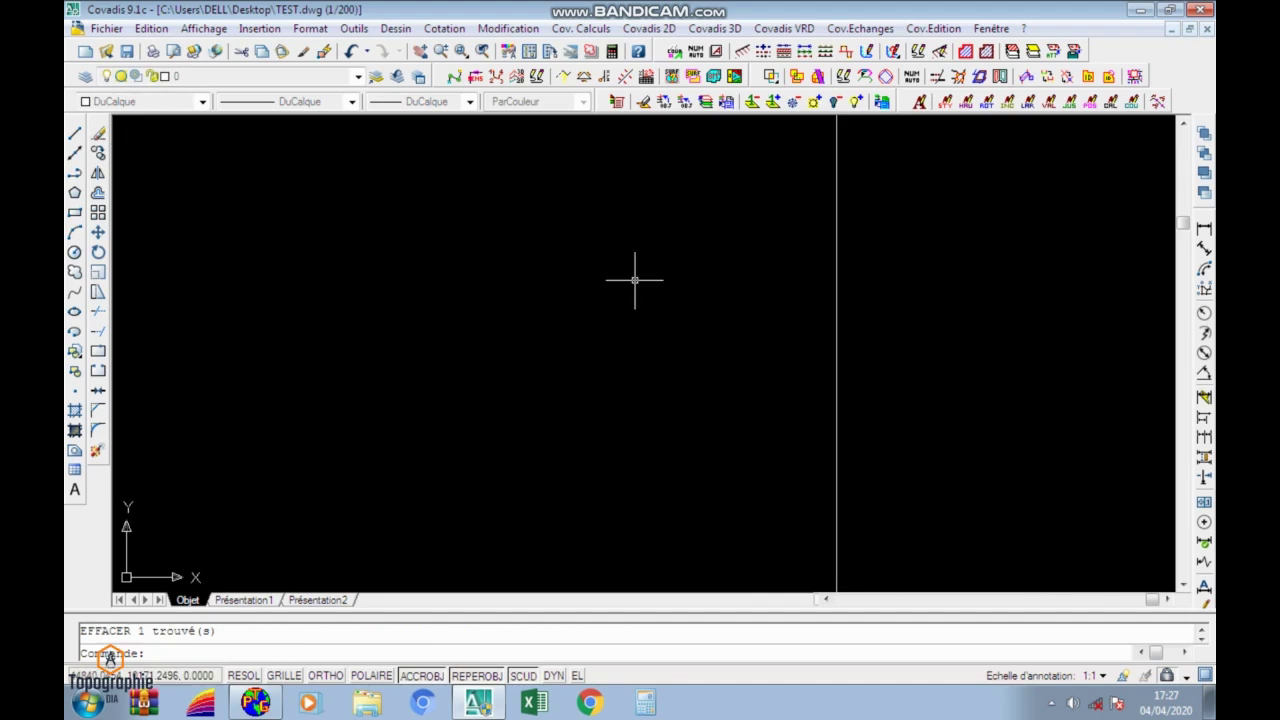
Draw a closed four-sided polyline with slanted sides in the empty area inside the frame.
middle_click_drag(188, 277, 376, 285)
left_click(75, 174)
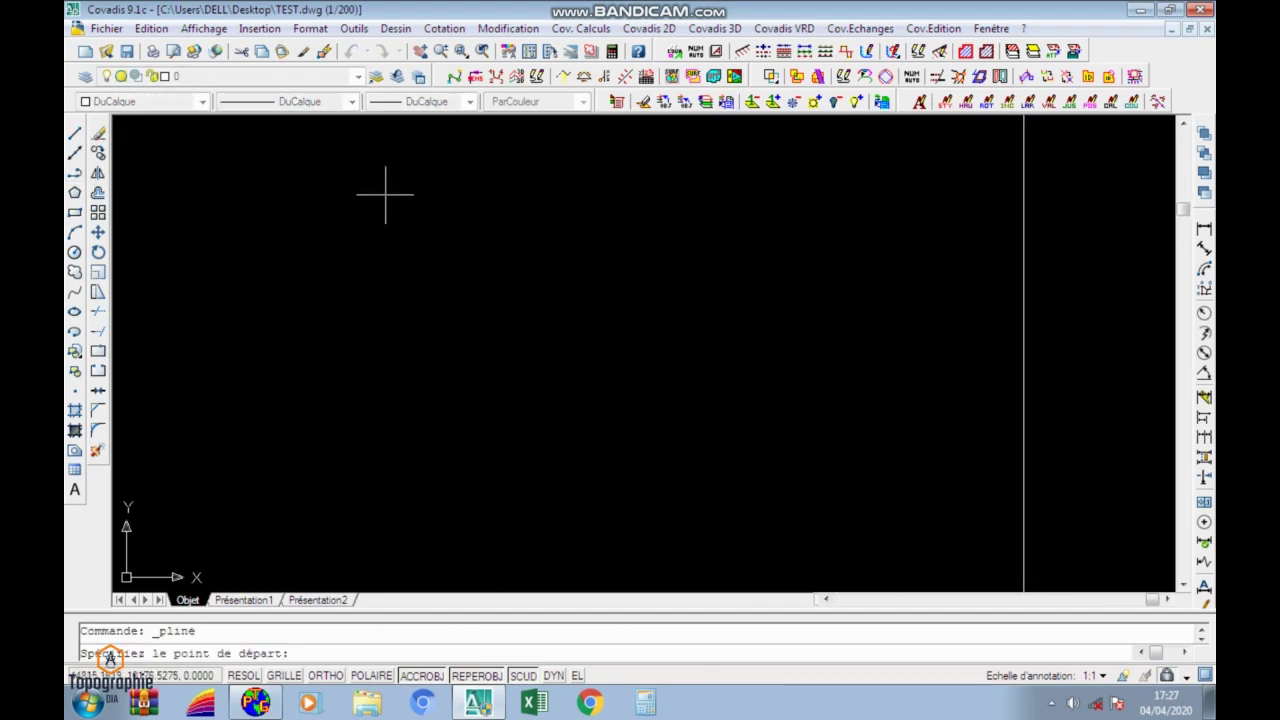
left_click(385, 194)
left_click(651, 197)
left_click(669, 333)
left_click(443, 355)
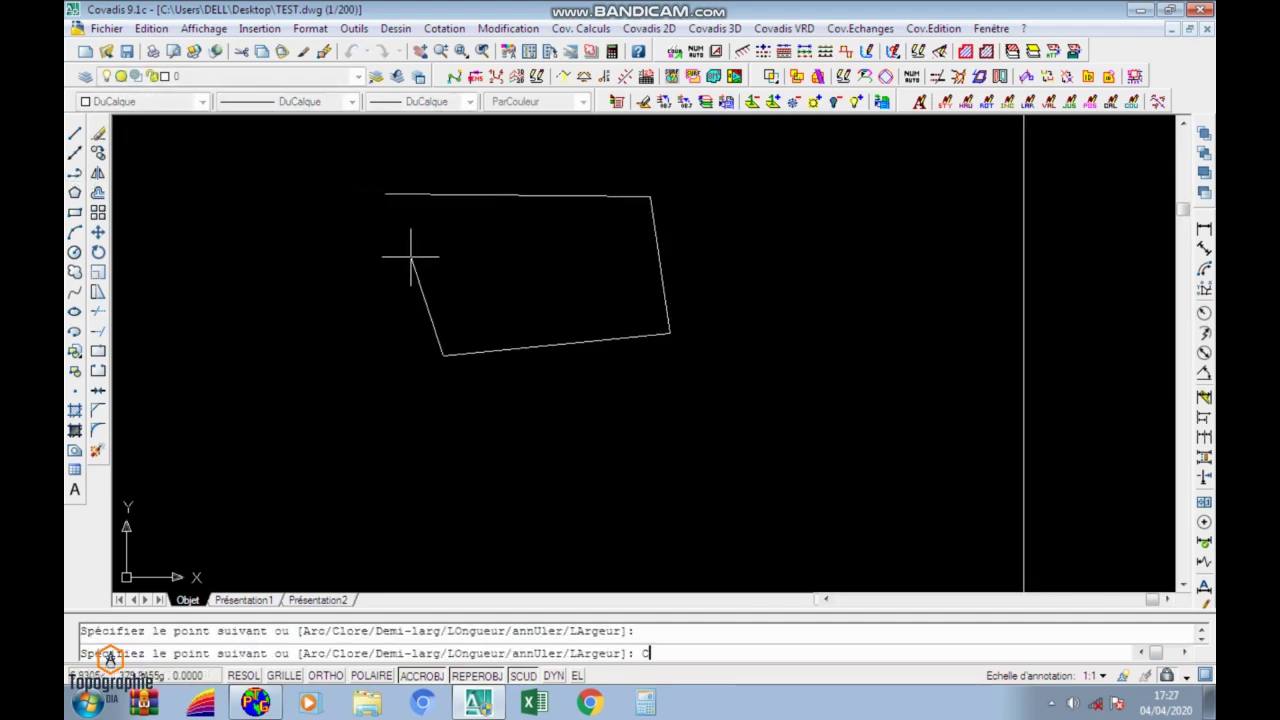
type("C")
key("Return")
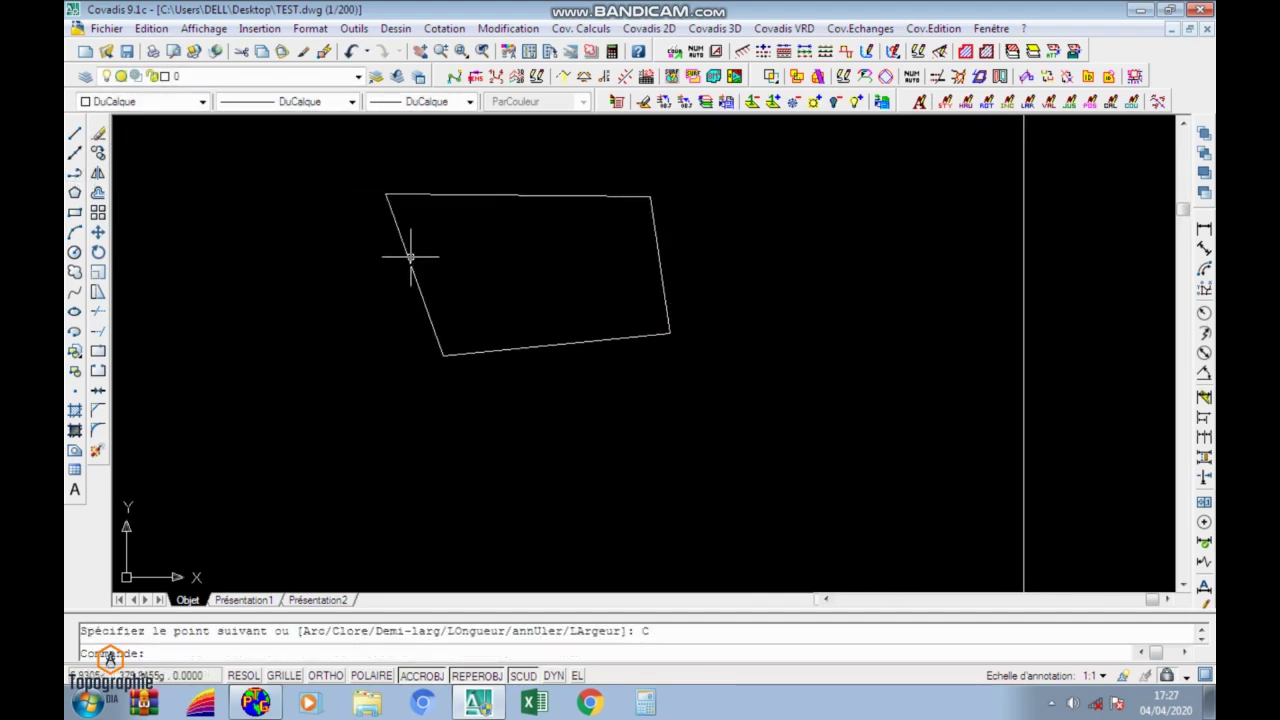
Erase the four-sided polyline with the Erase command.
left_click(98, 153)
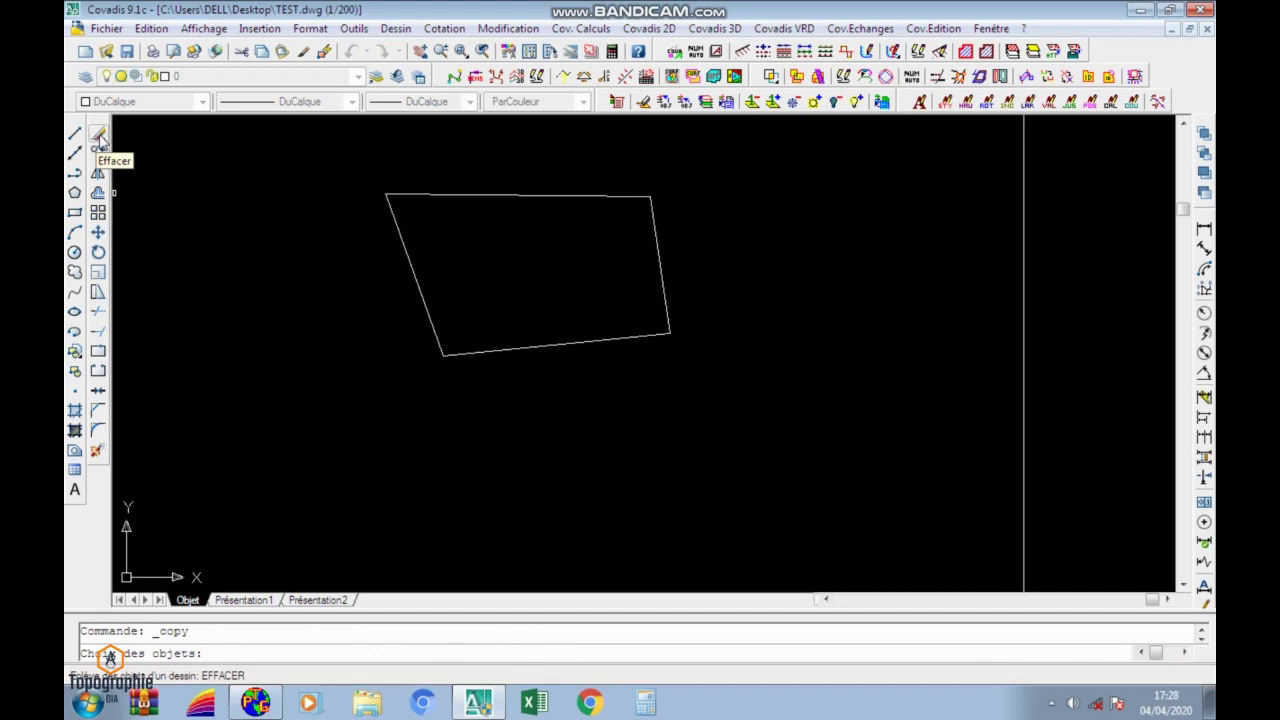
left_click(98, 135)
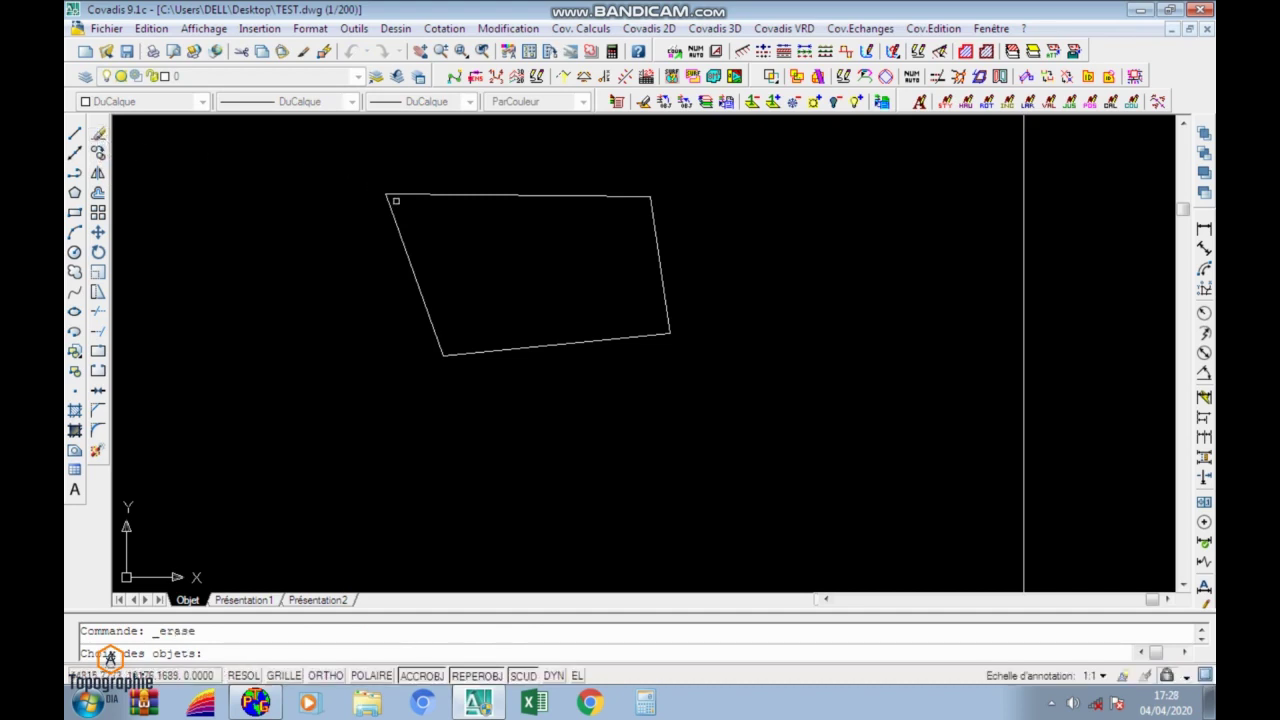
left_click(405, 192)
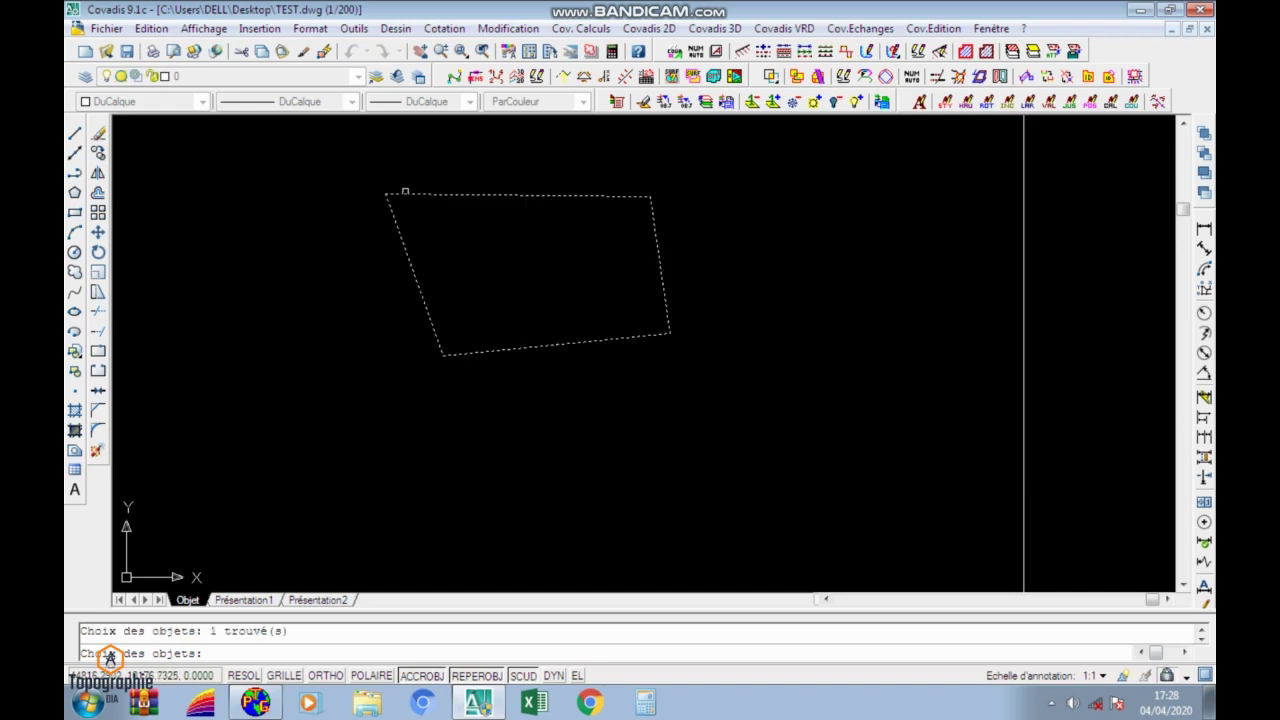
key("Return")
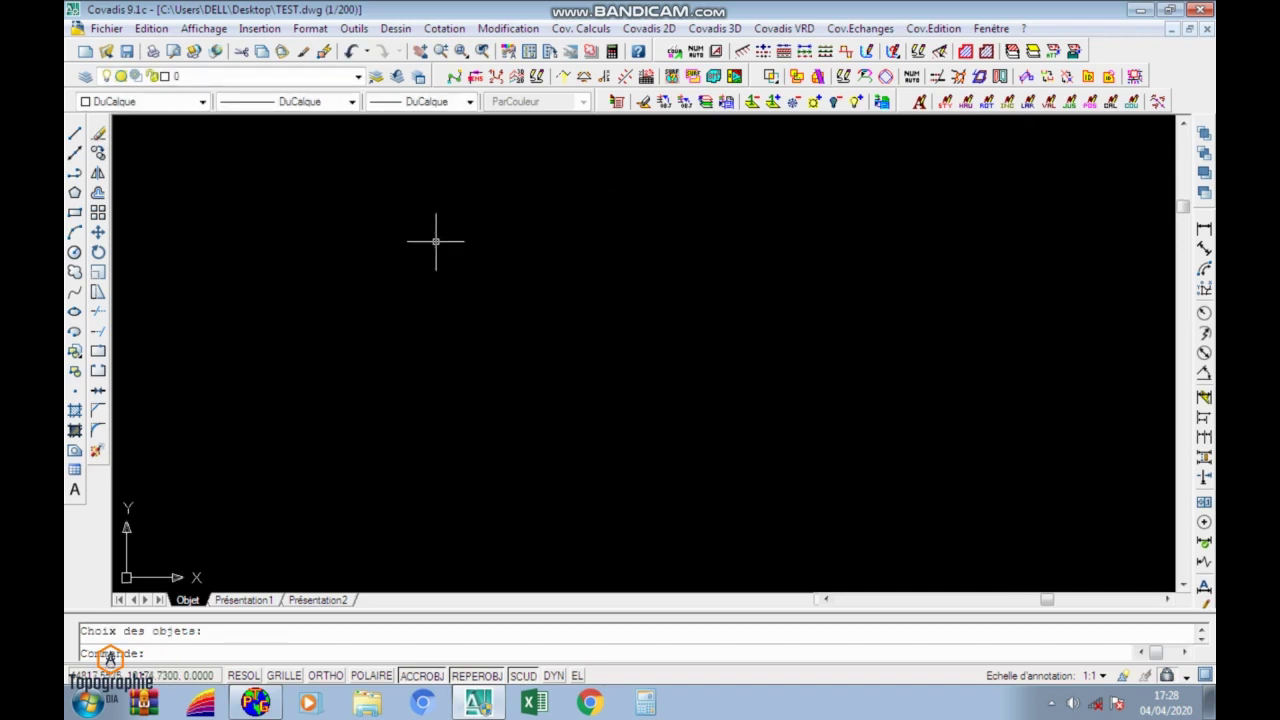
Draw a single-segment polyline sloping slightly down to the right inside the frame.
left_click(76, 174)
left_click(400, 210)
left_click(686, 233)
key("Return")
Draw a small closed four-sided polyline below the left half of the sloping segment.
key("Return")
left_click(403, 283)
left_click(517, 362)
left_click(461, 393)
left_click(391, 355)
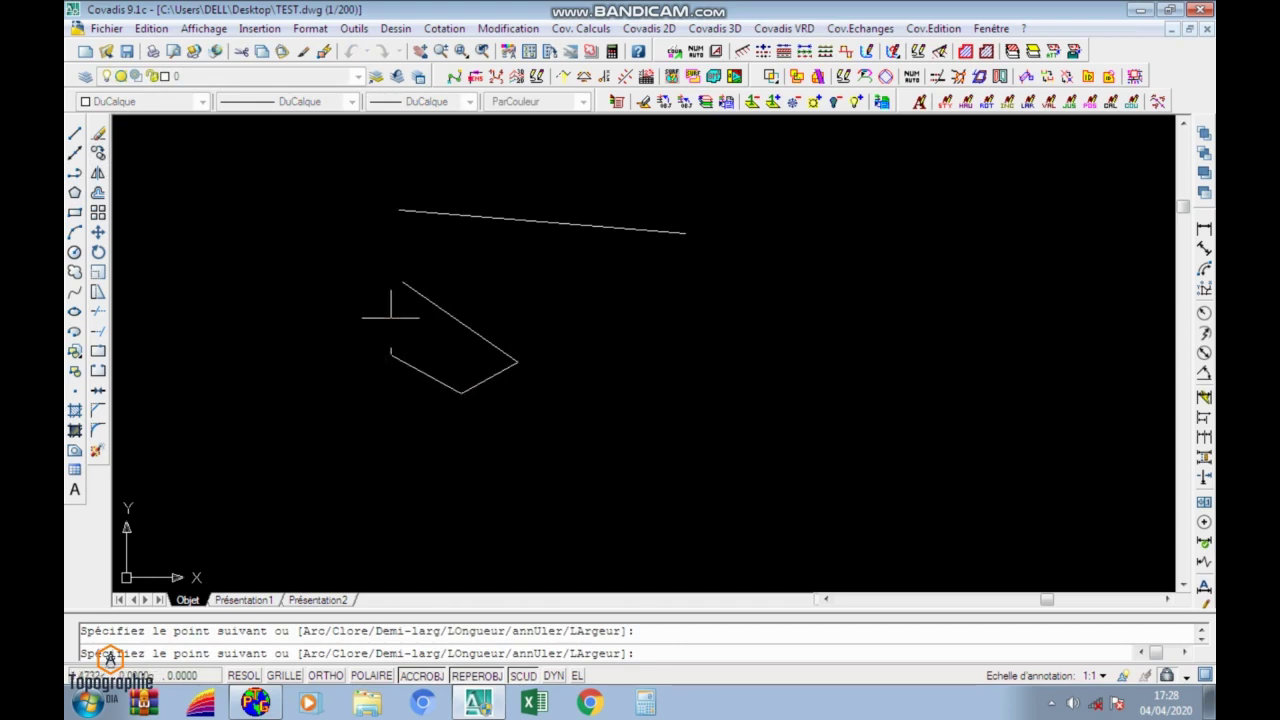
type("C")
key("Return")
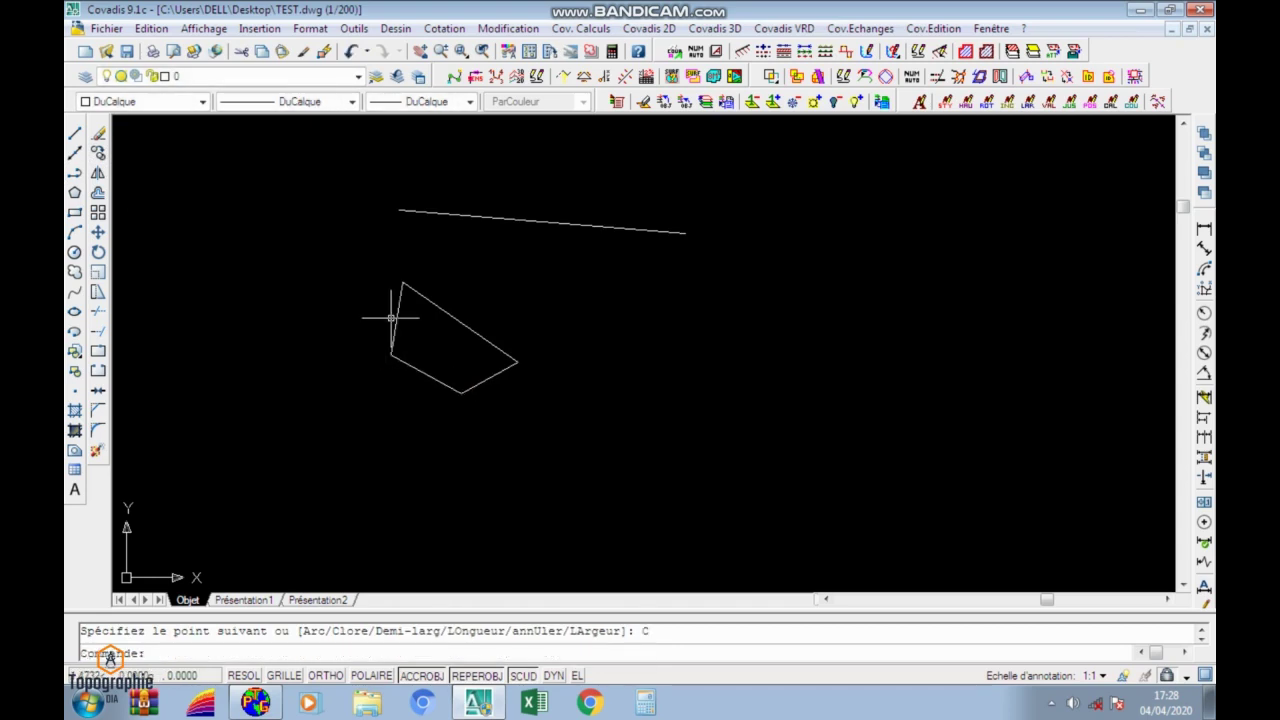
Erase the sloping segment and the four-sided polyline together, and undo the erasure.
left_click(104, 137)
left_click(590, 206)
left_click(434, 368)
key("Return")
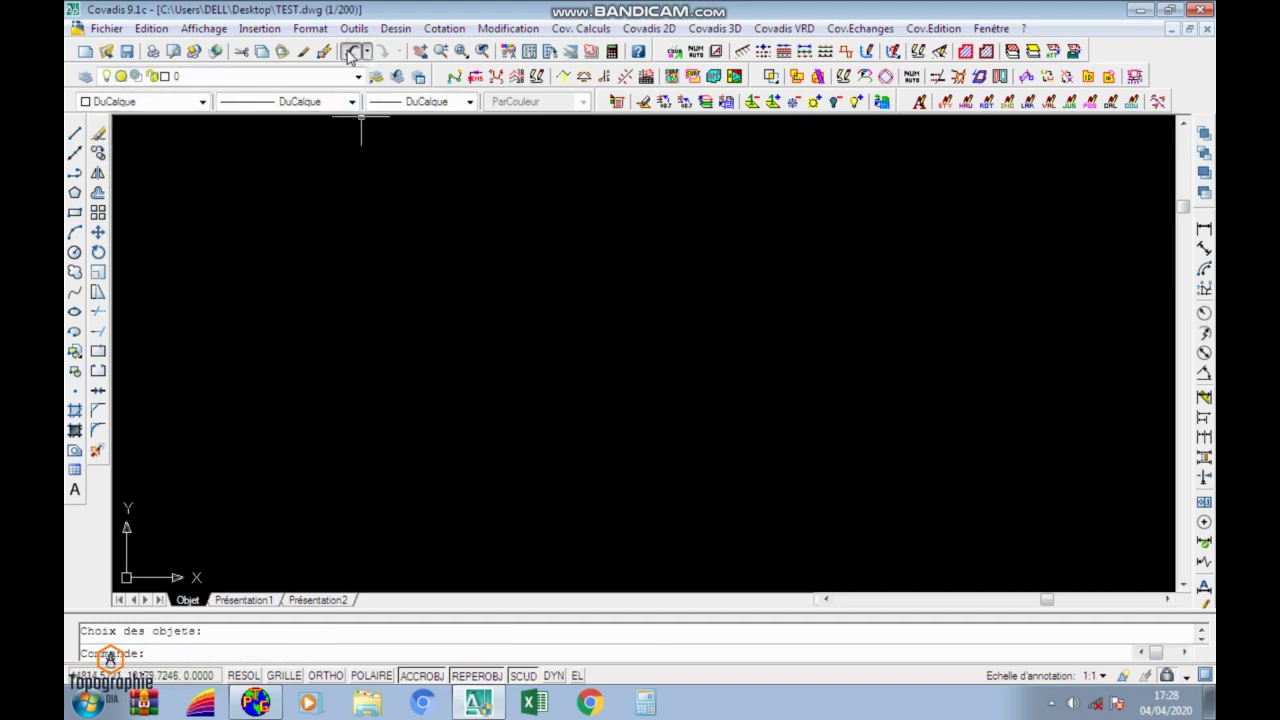
left_click(350, 53)
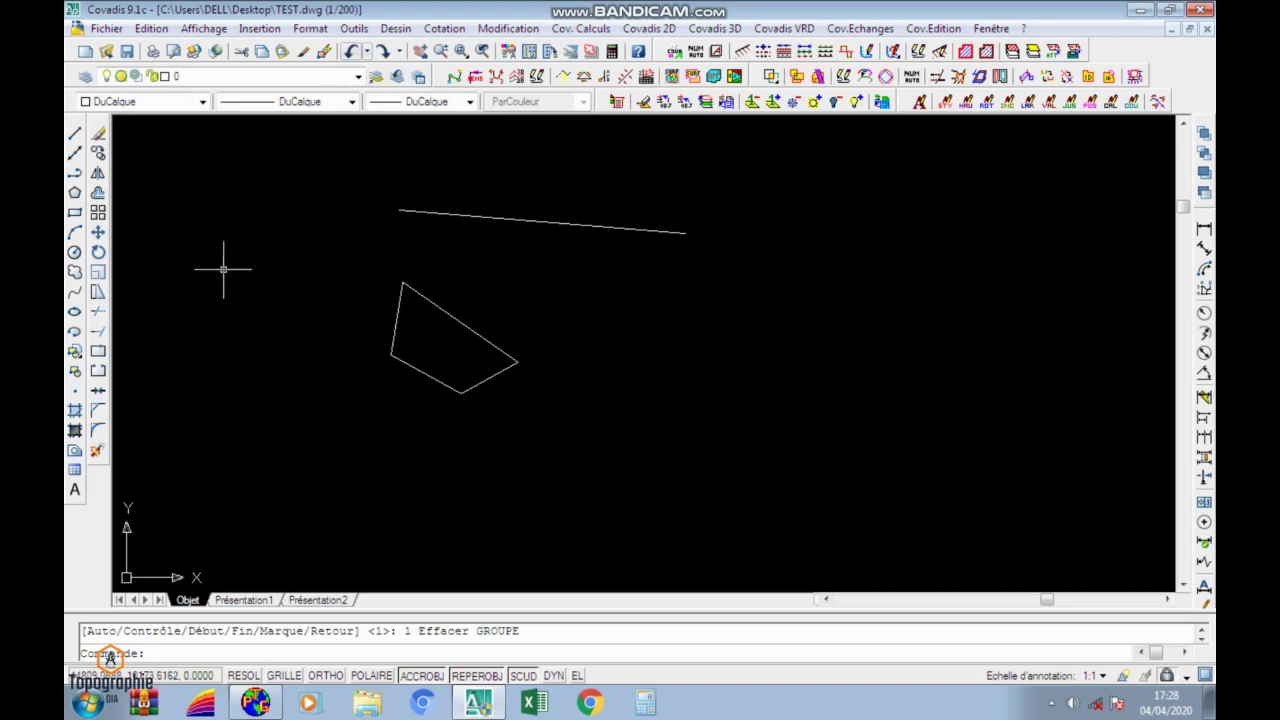
Offset the sloping segment by 0.4 toward its lower side.
left_click(98, 193)
scroll(430, 208, "up", 3)
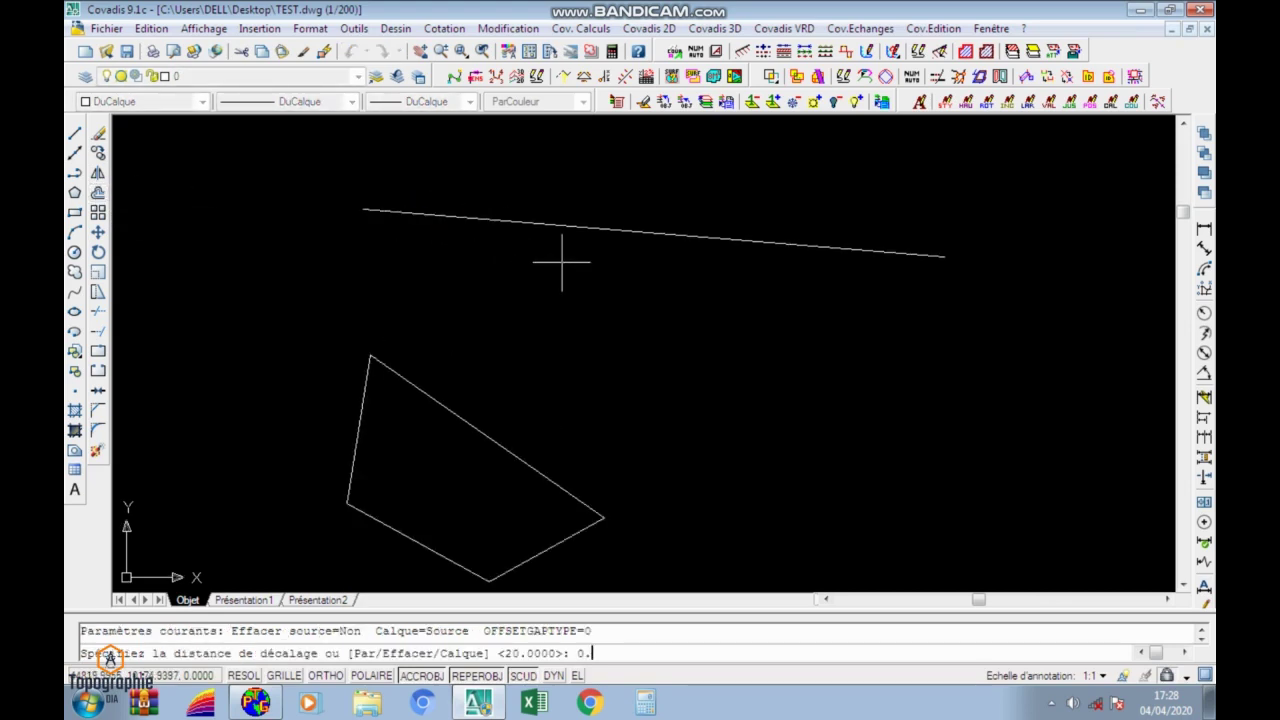
type("0.4")
key("Return")
left_click(574, 226)
left_click(577, 297)
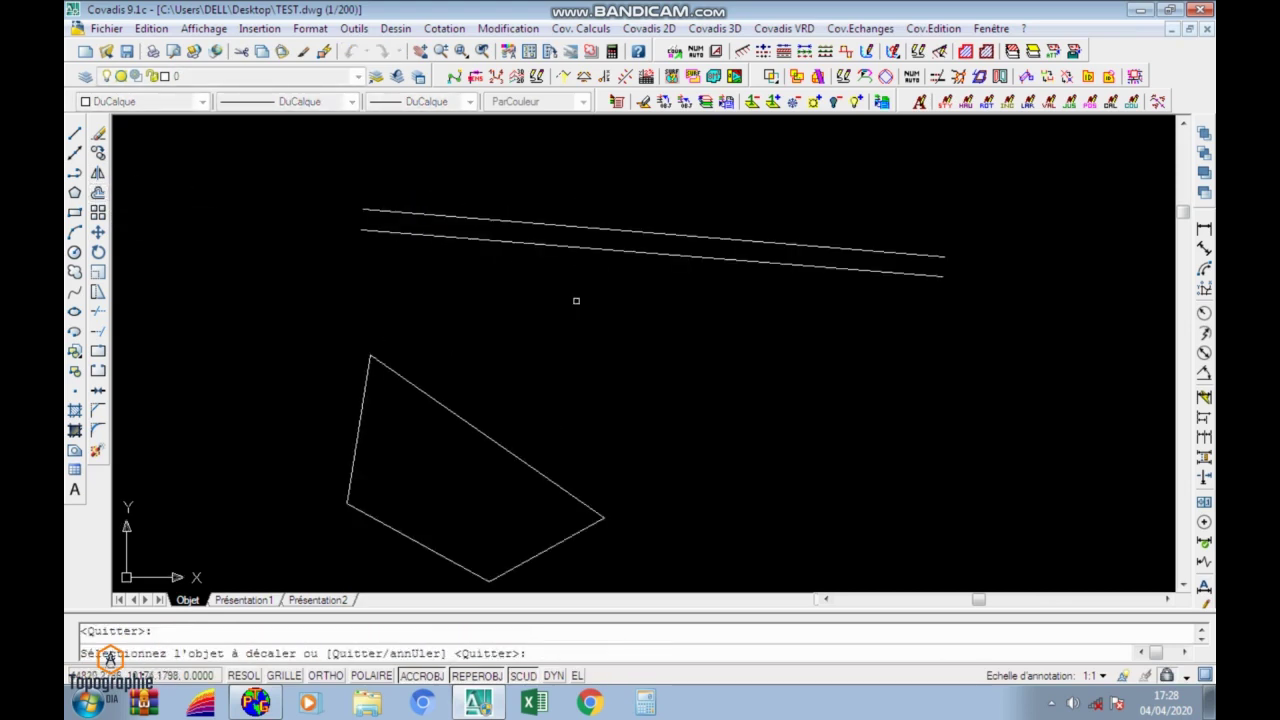
key("Return")
Offset the closed four-sided polyline outward by 0.3.
scroll(590, 289, "up", 5)
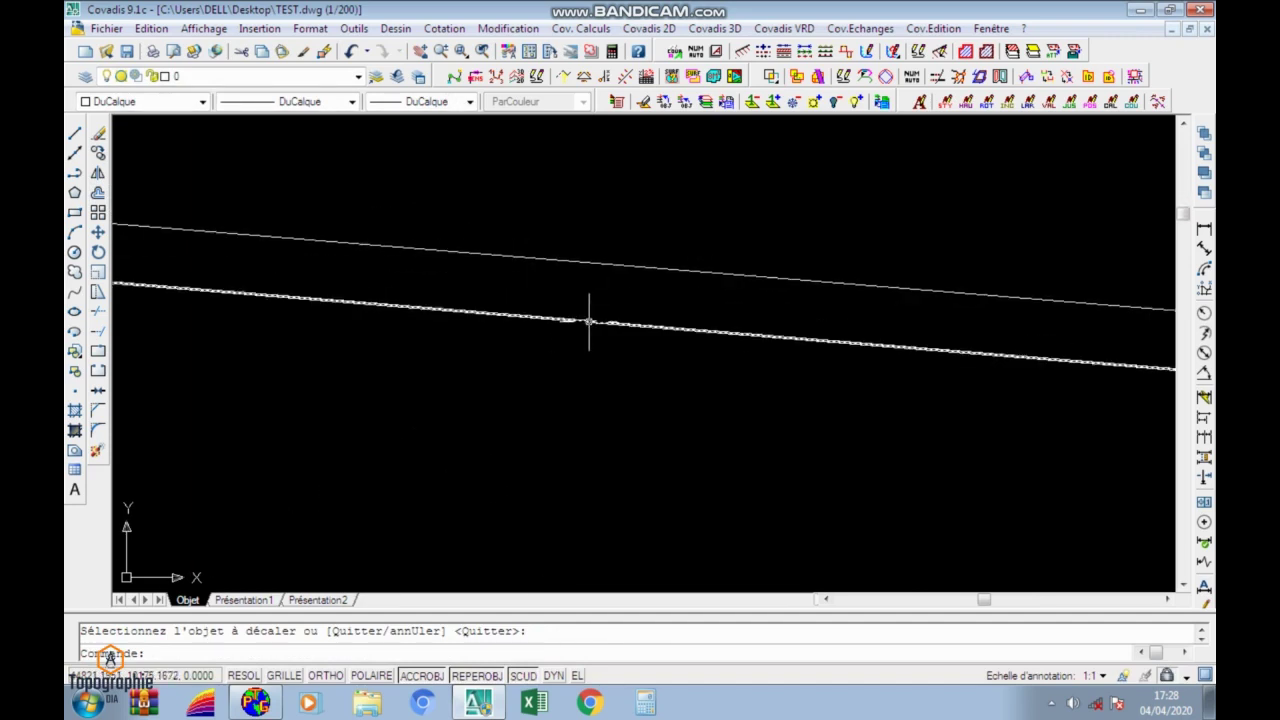
left_click(98, 193)
scroll(420, 286, "down", 3)
scroll(340, 390, "up", 2)
scroll(455, 280, "up", 3)
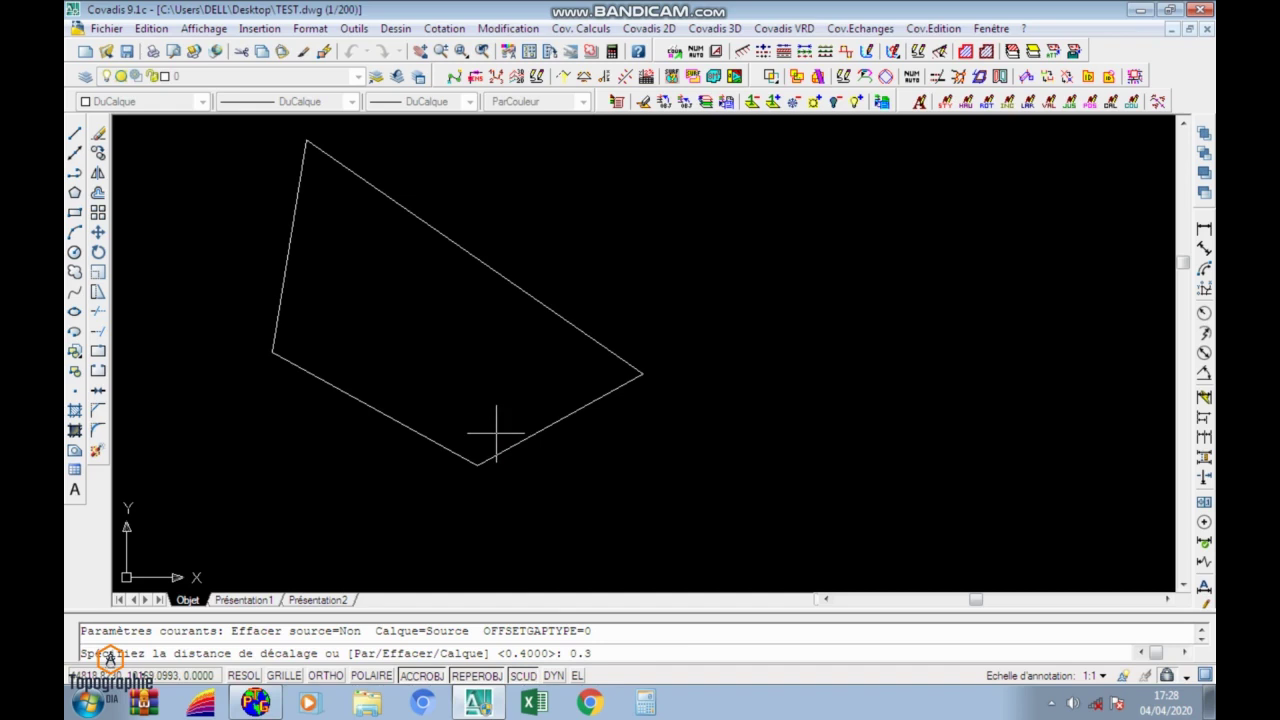
key("Return")
left_click(536, 300)
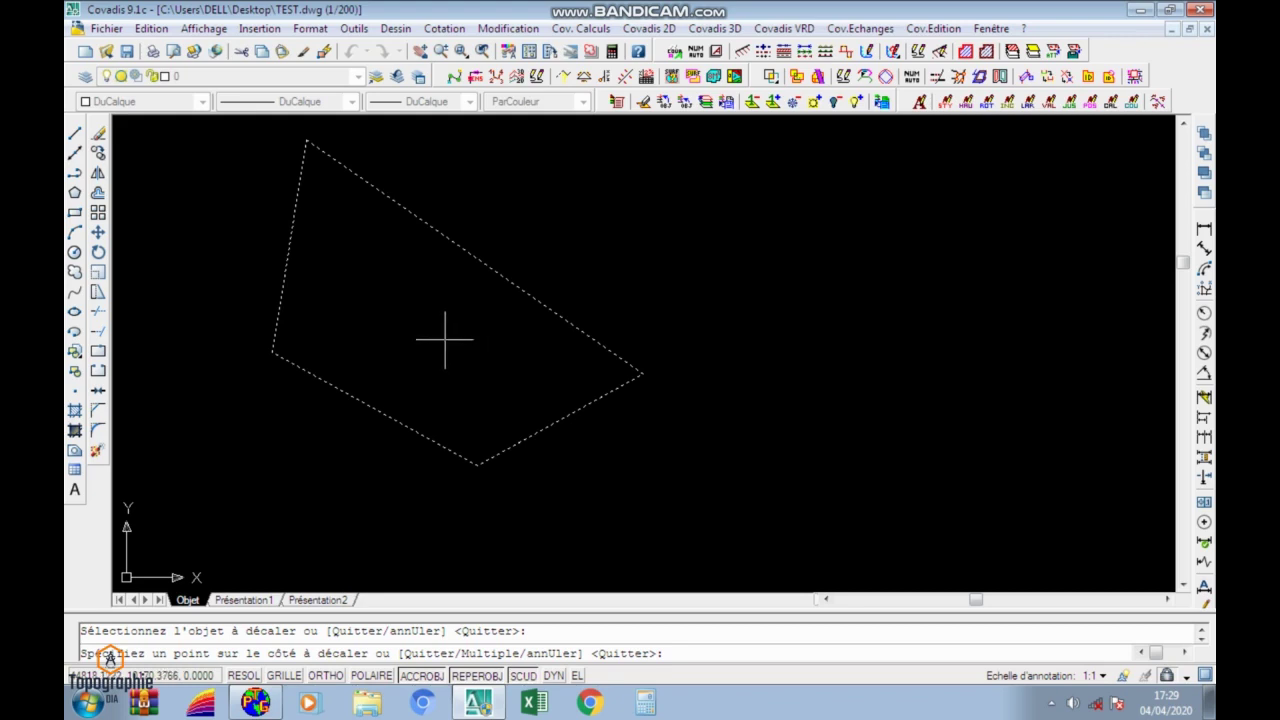
left_click(656, 252)
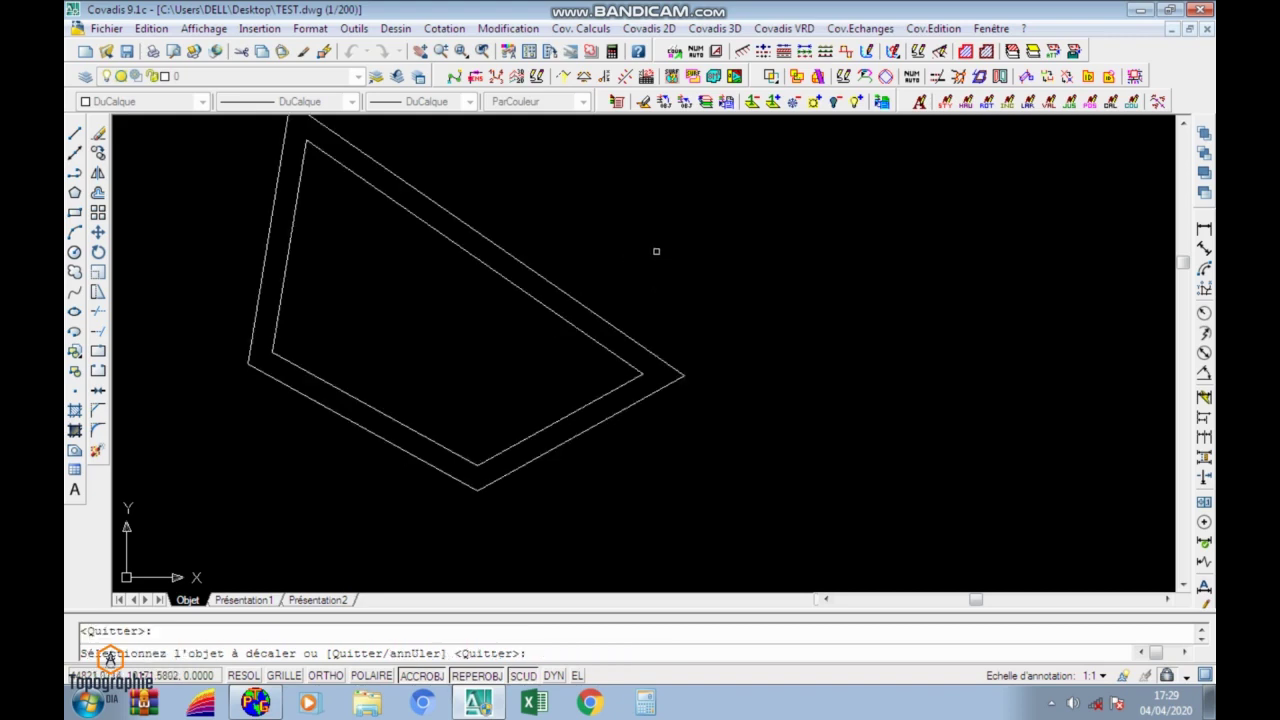
key("Return")
scroll(622, 270, "down", 5)
scroll(610, 265, "up", 1)
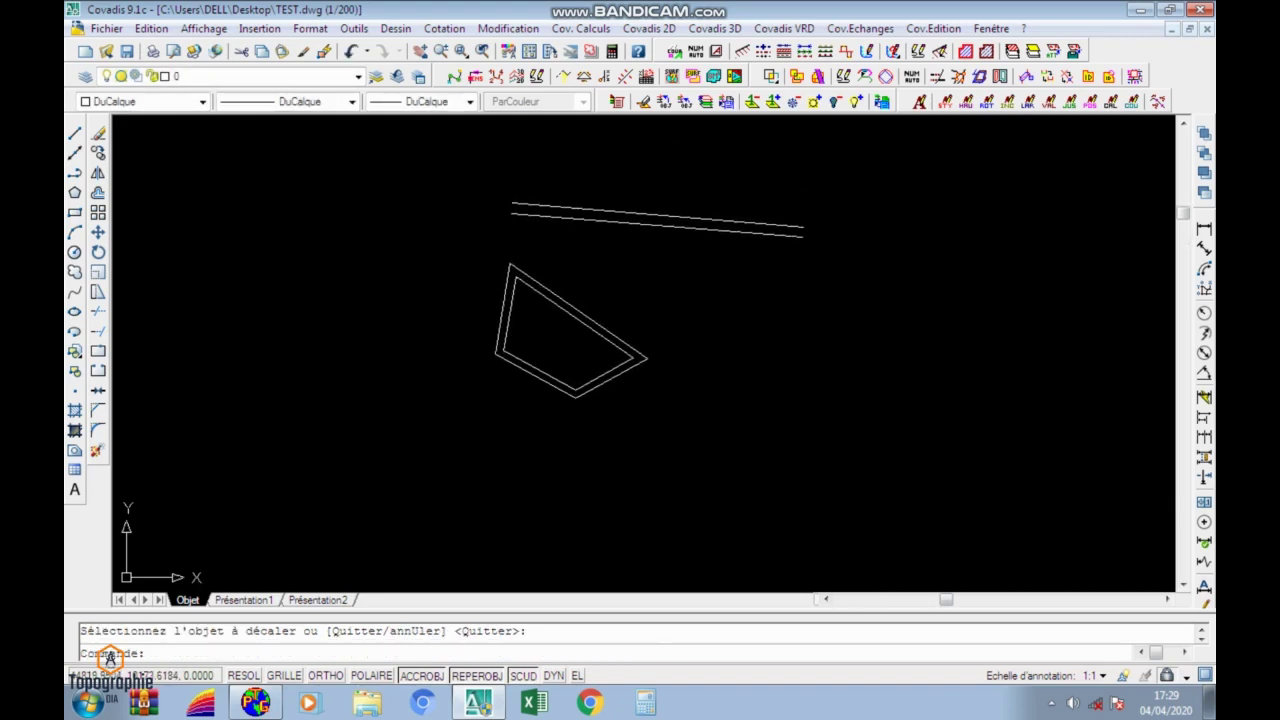
left_click(98, 232)
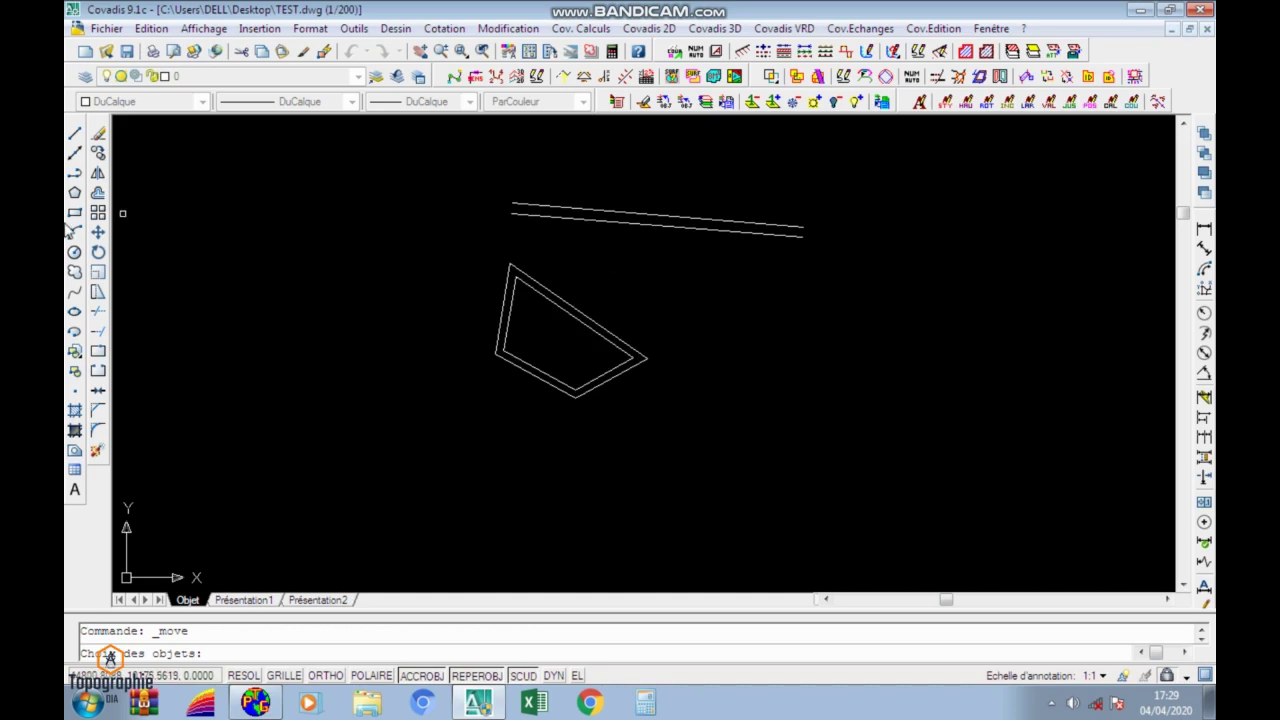
scroll(332, 271, "down", 2)
left_click(486, 226)
left_click(446, 272)
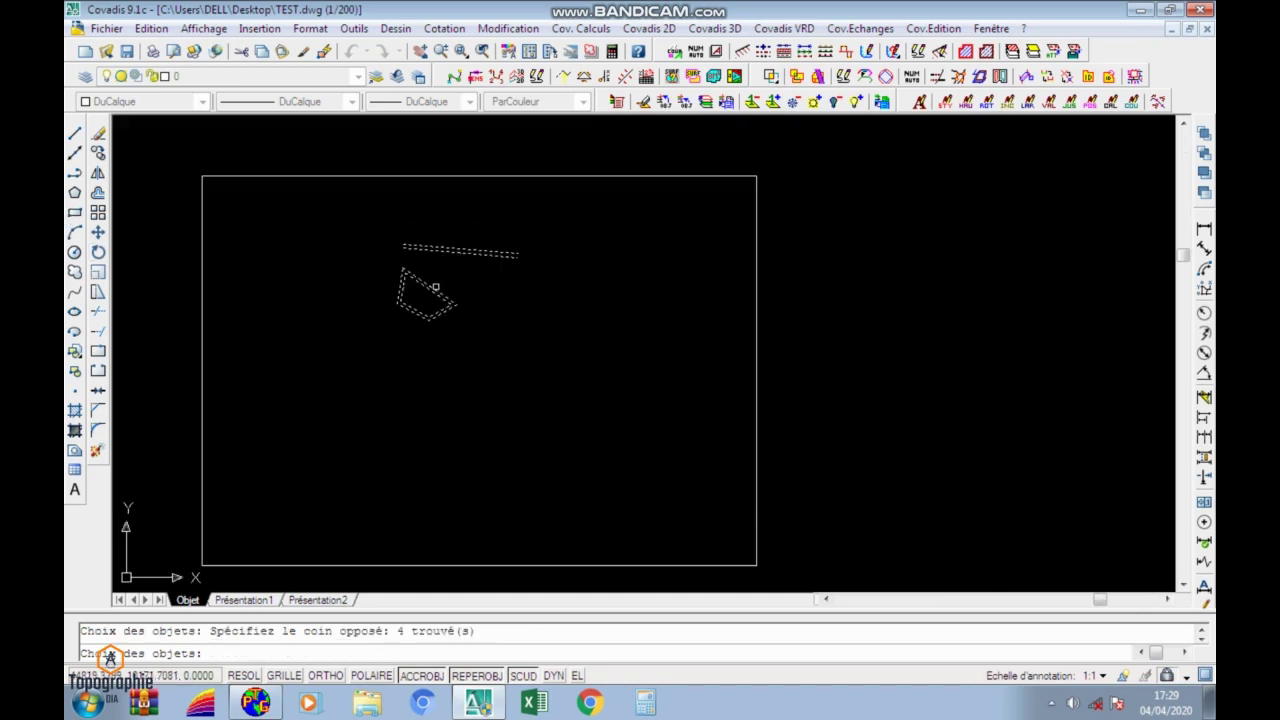
key("Escape")
Move the two parallel segments and both nested polygons together to the right and slightly down inside the frame.
left_click(449, 223)
left_click(355, 355)
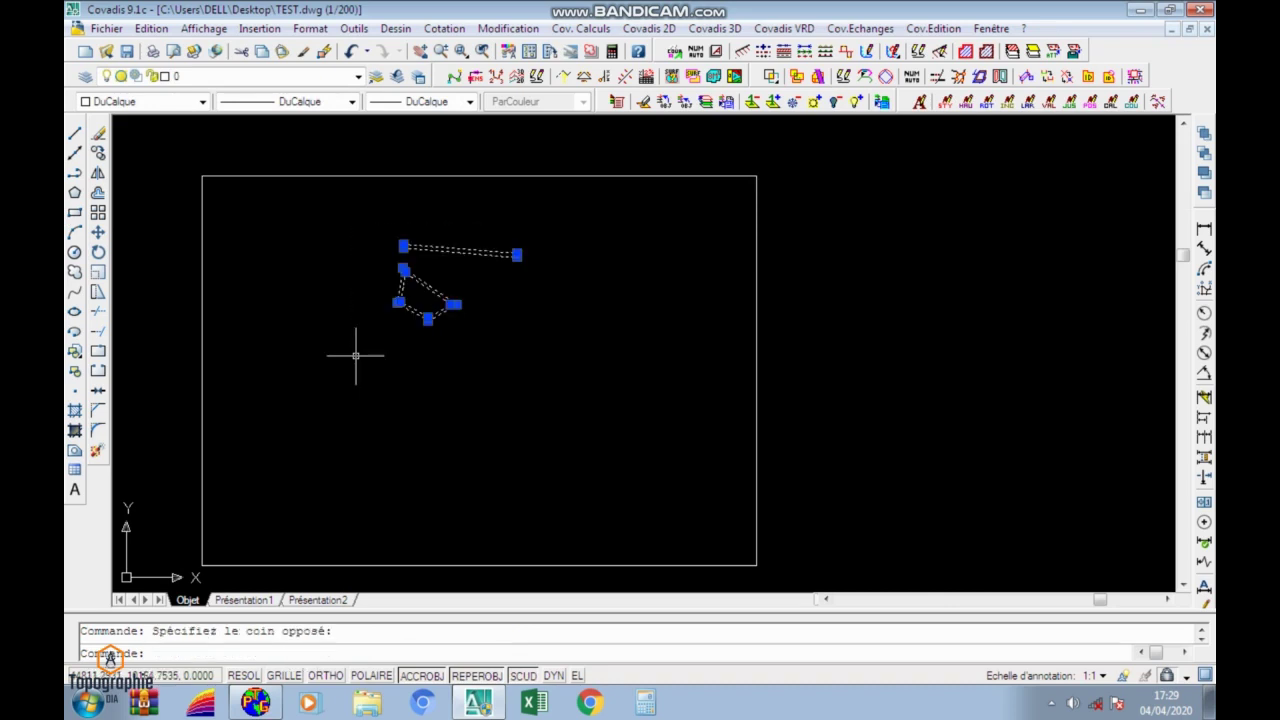
key("Return")
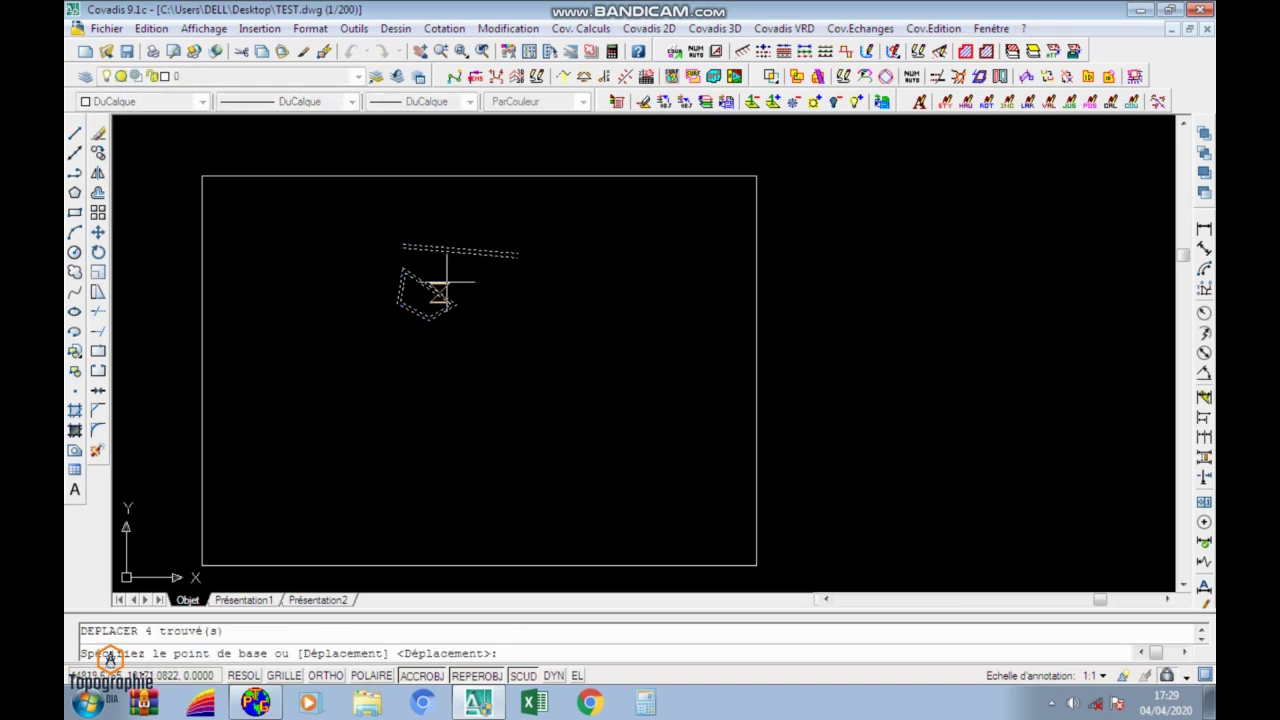
left_click(433, 298)
left_click(586, 341)
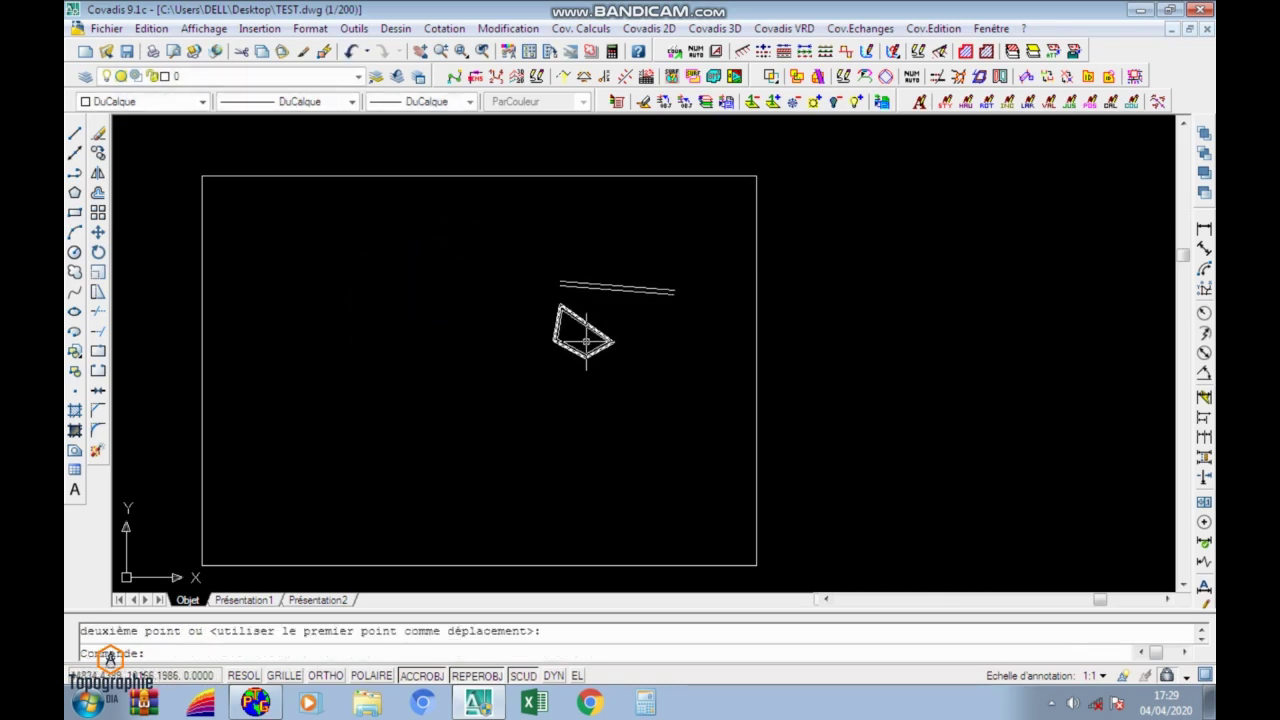
left_click(566, 277)
left_click(534, 351)
key("Return")
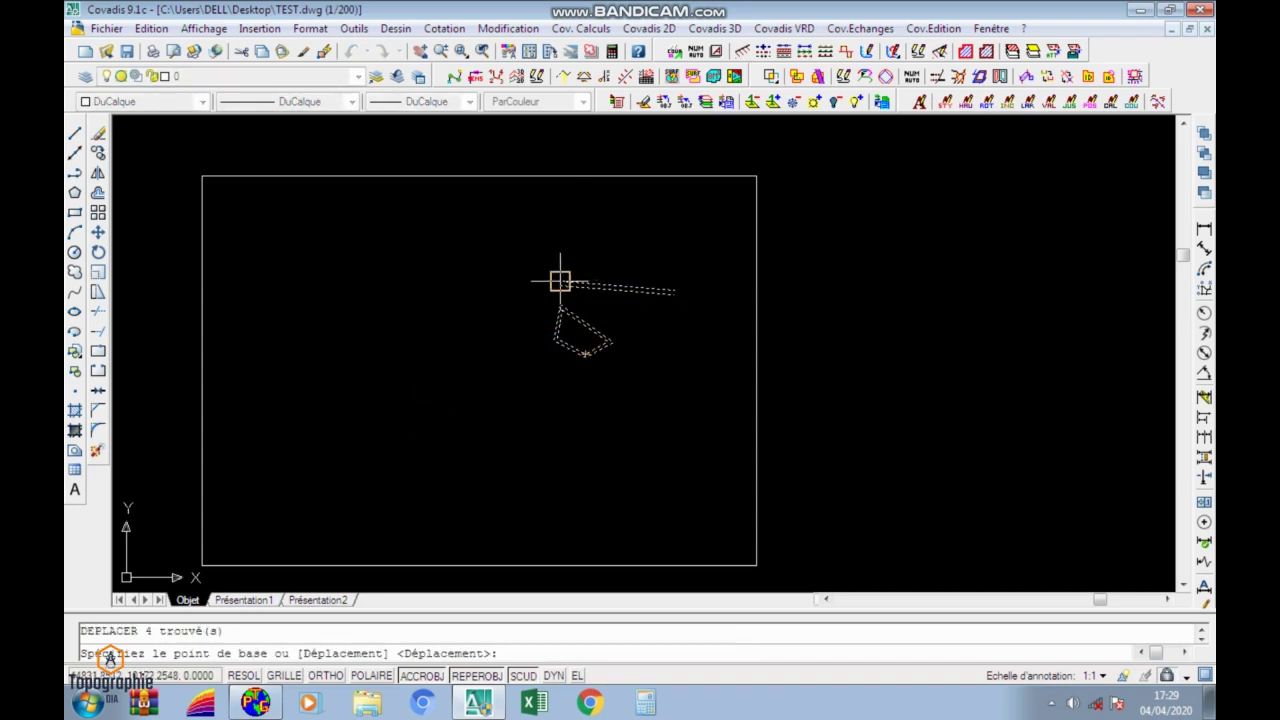
scroll(560, 281, "up", 8)
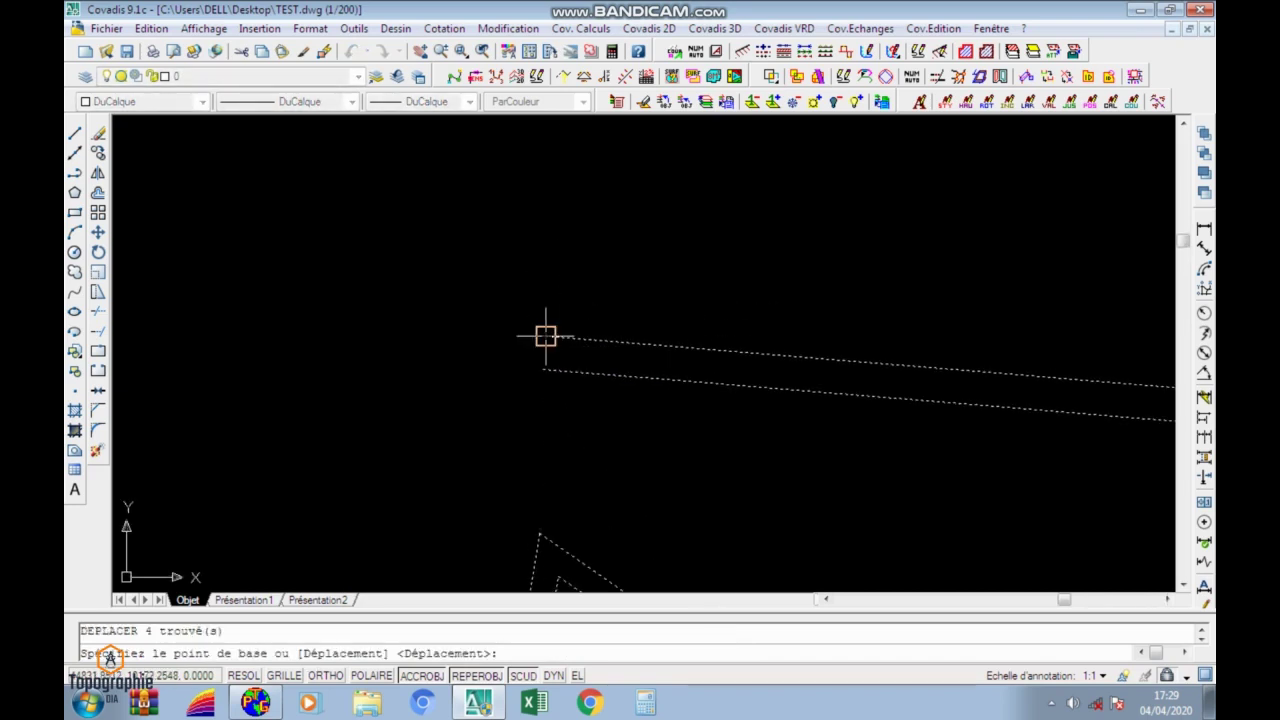
left_click(97, 239)
key("Return")
middle_click_drag(542, 376, 452, 292)
left_click(512, 238)
left_click(484, 345)
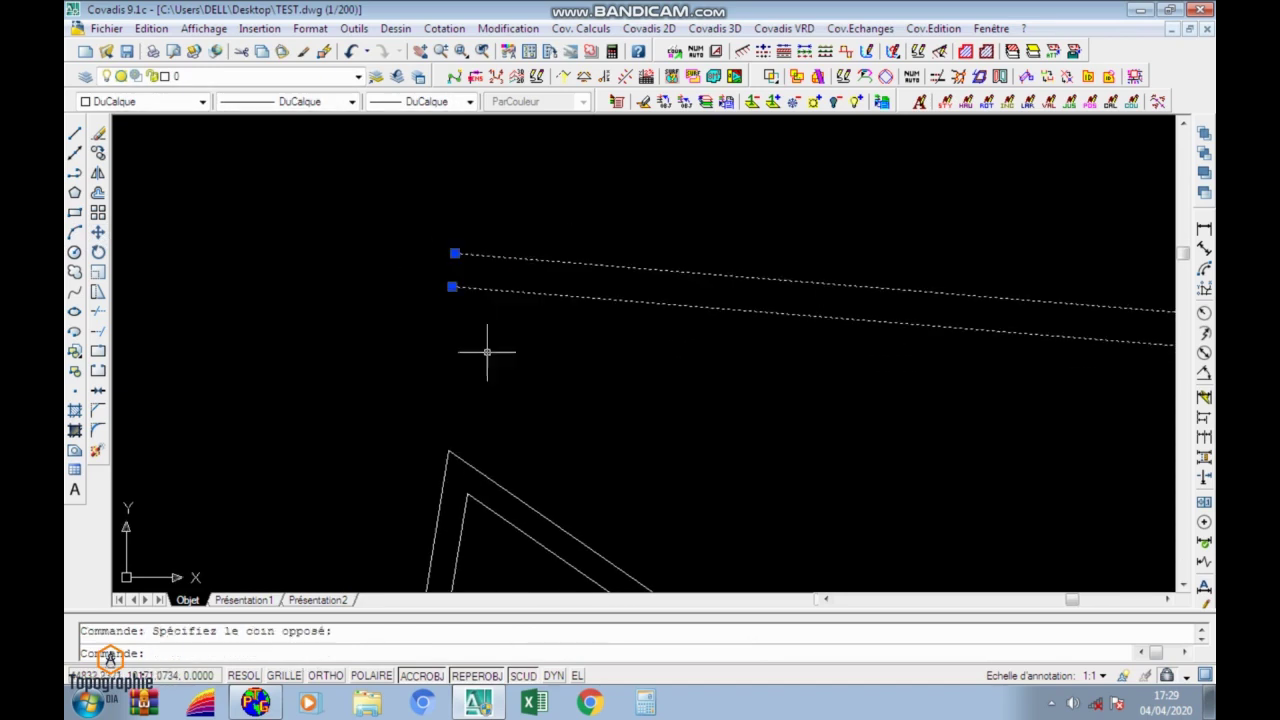
key("Return")
left_click(455, 253)
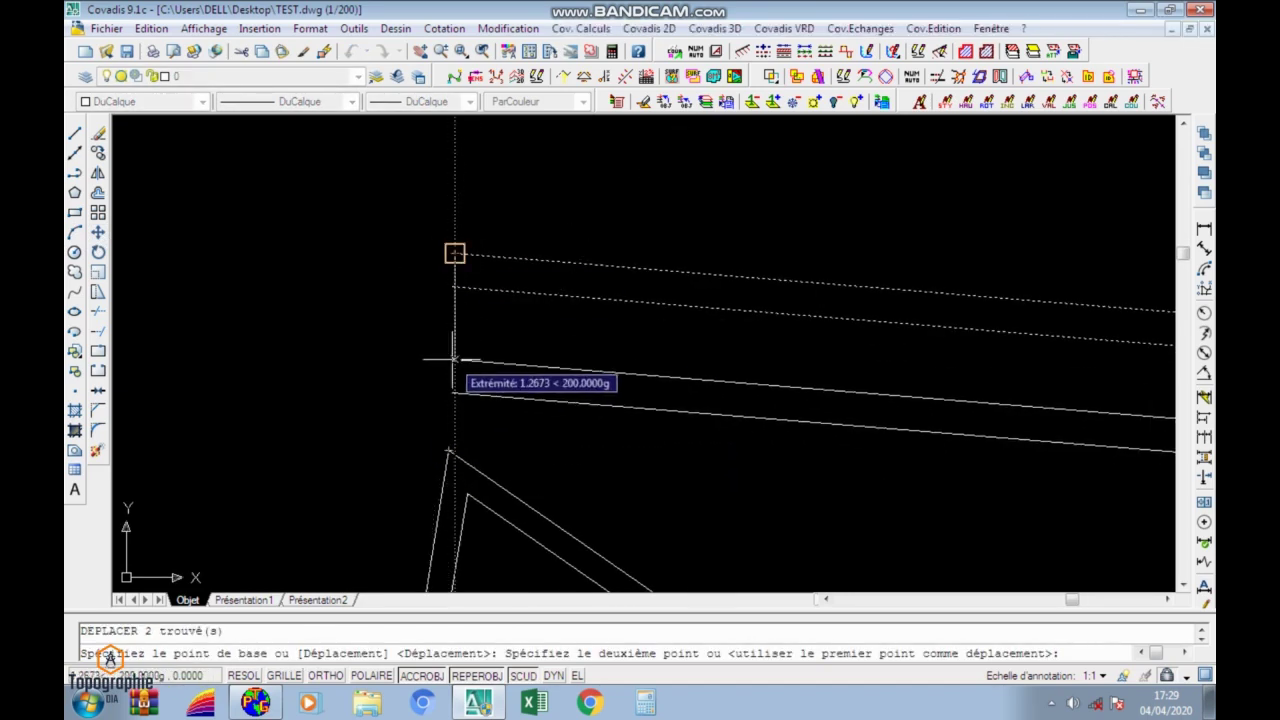
key("Escape")
key("Escape")
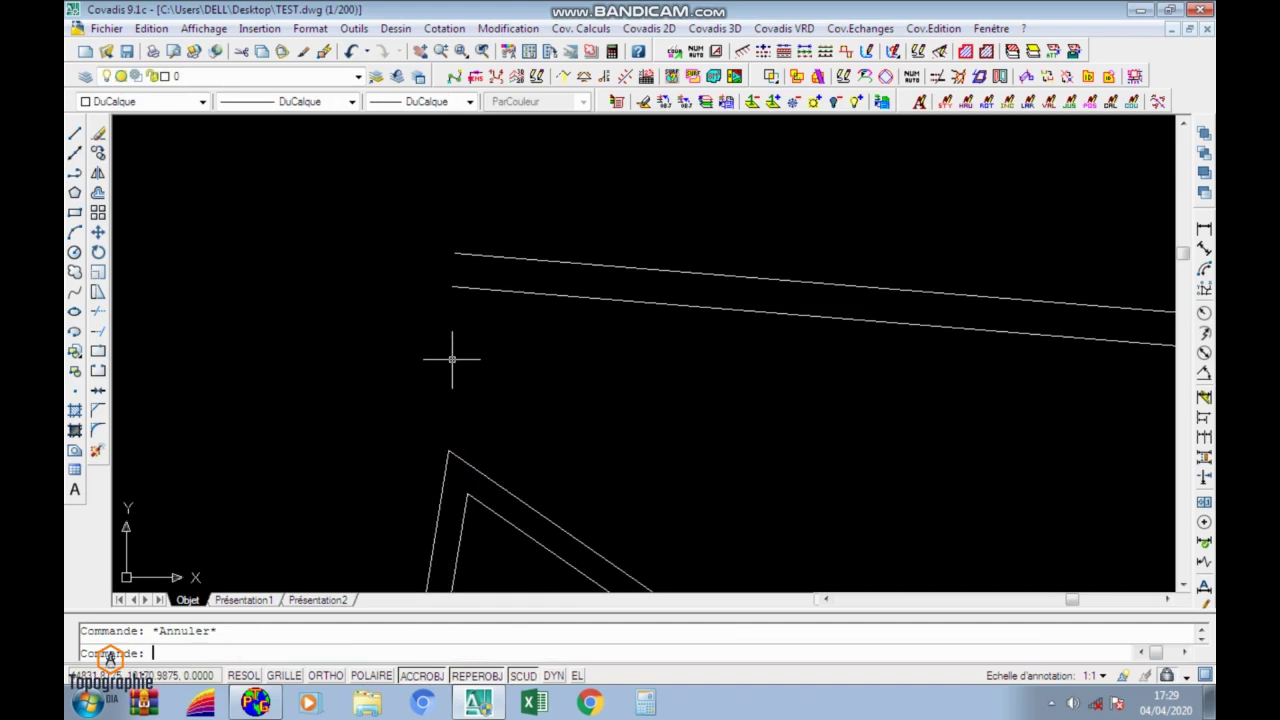
Review the active object snap modes in the drawing settings.
right_click(431, 678)
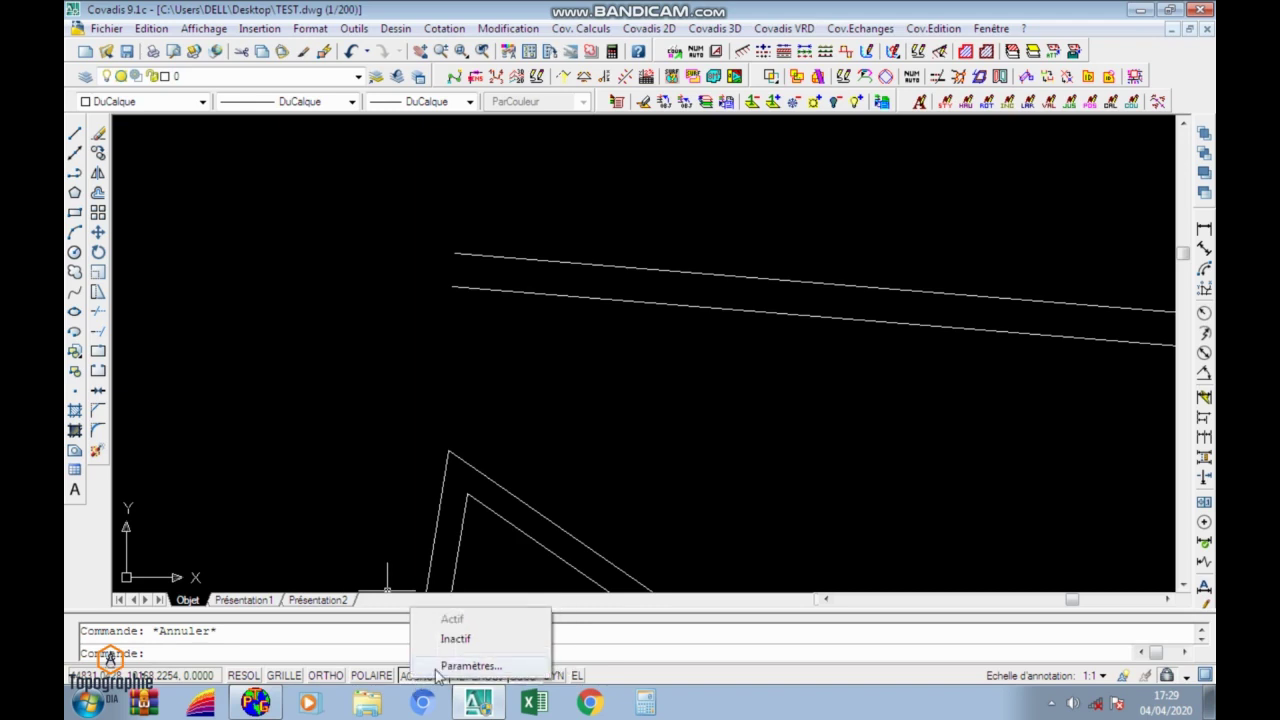
left_click(446, 660)
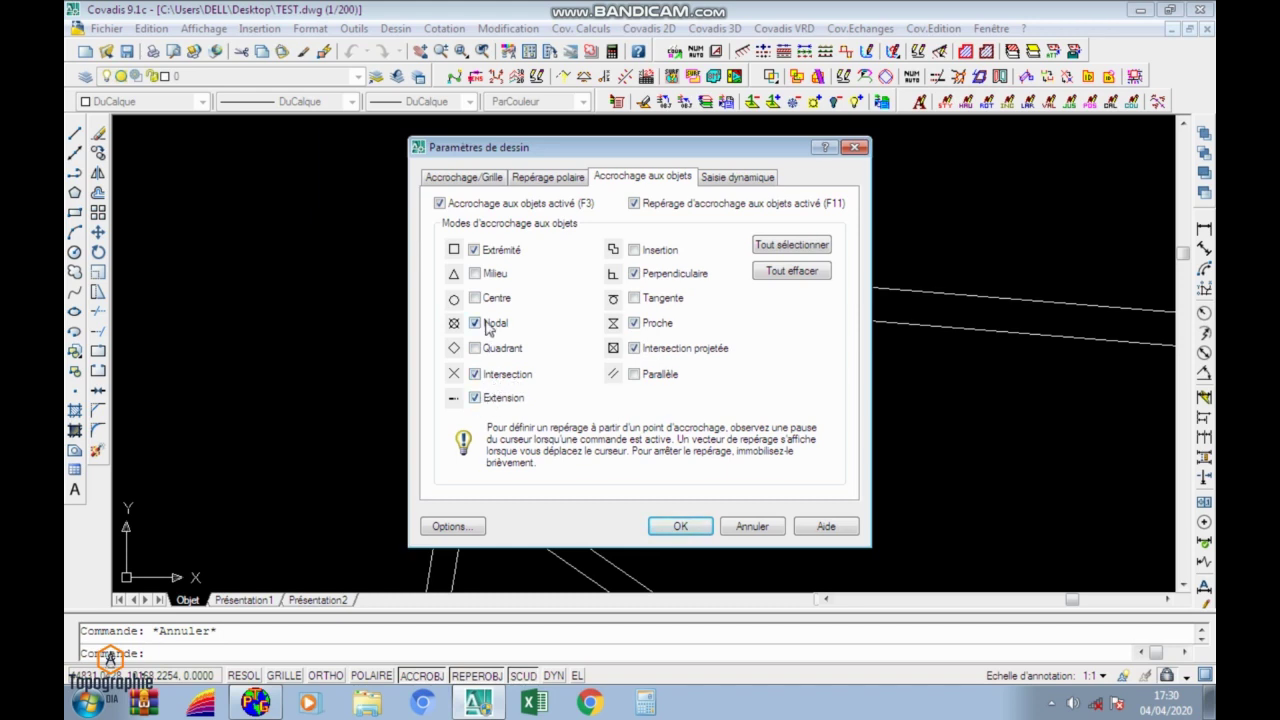
left_click(684, 527)
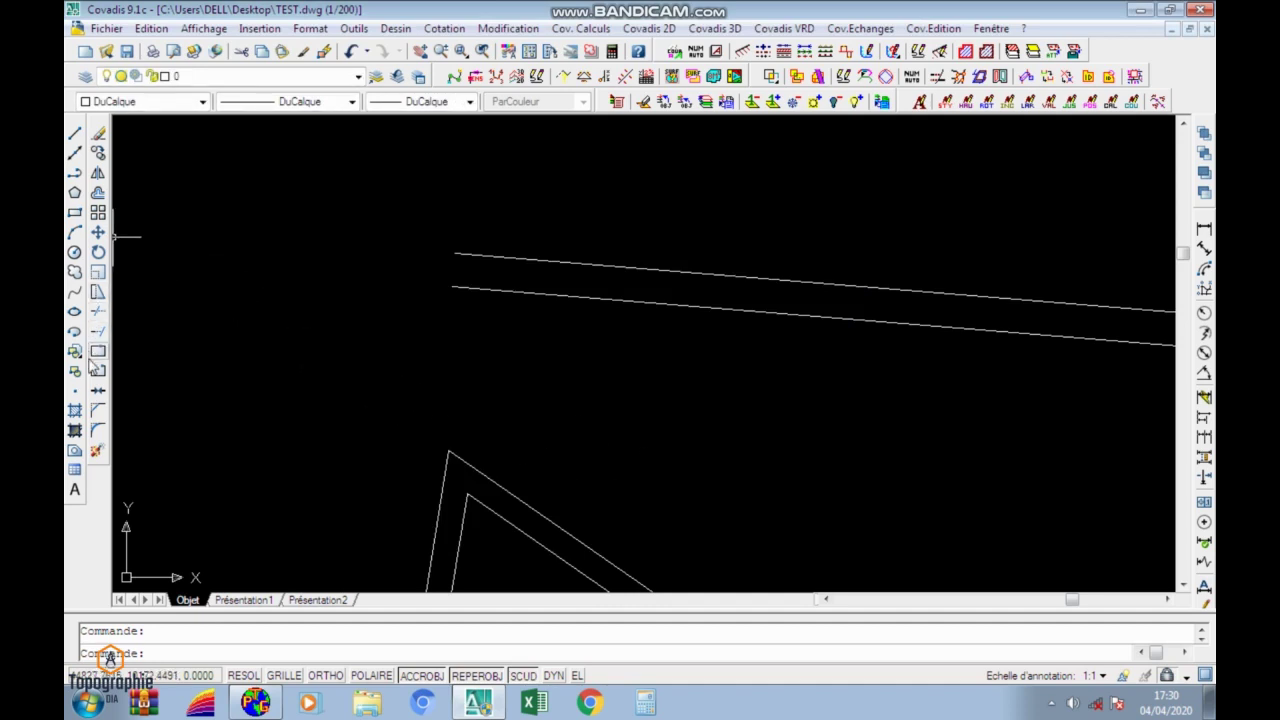
Place five scattered points in the empty area beside the parallel segments and the nested polygons.
left_click(75, 392)
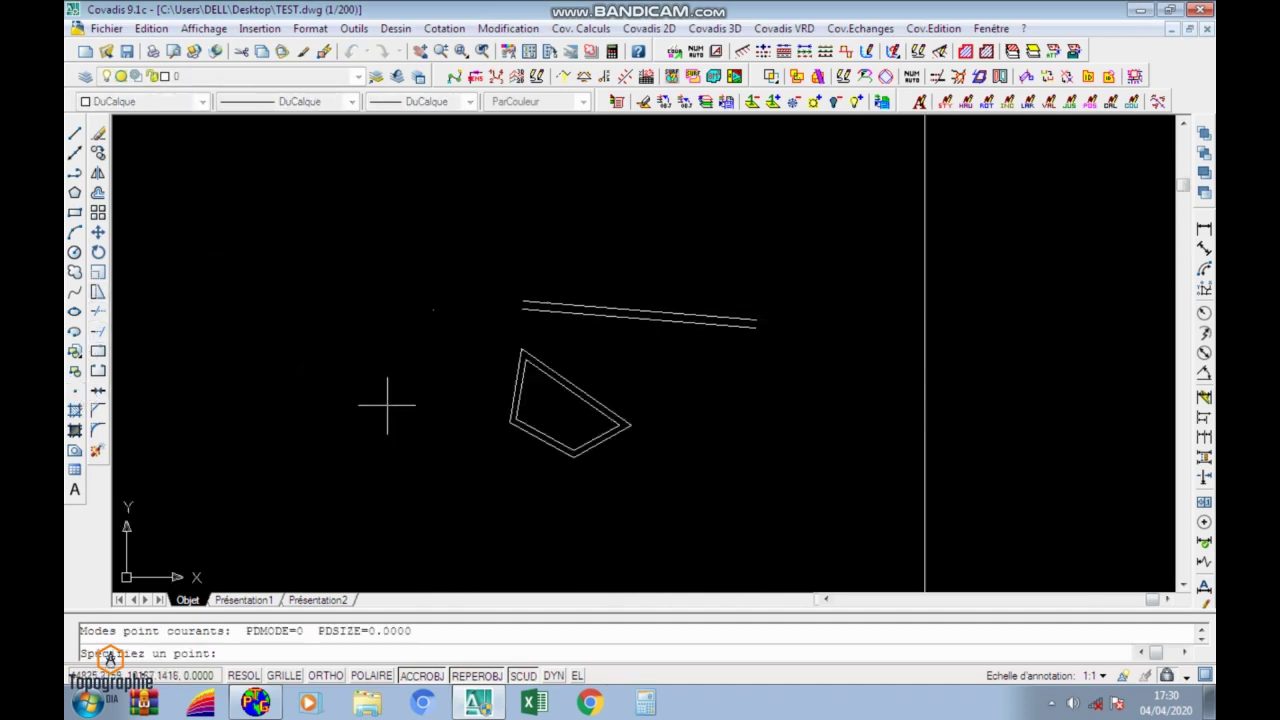
left_click(333, 433)
left_click(456, 280)
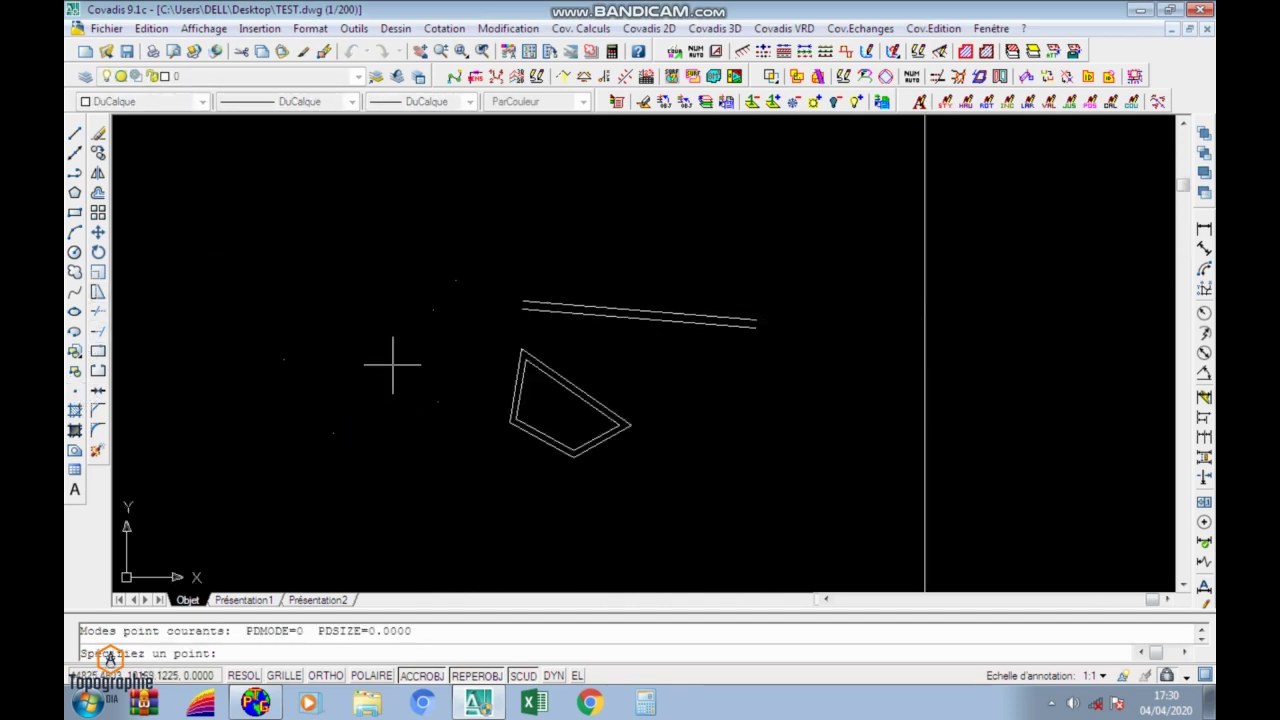
key("Escape")
Set the colour of the five points to green (Vert) and clear the selection.
left_click(208, 466)
left_click(470, 252)
left_click(168, 102)
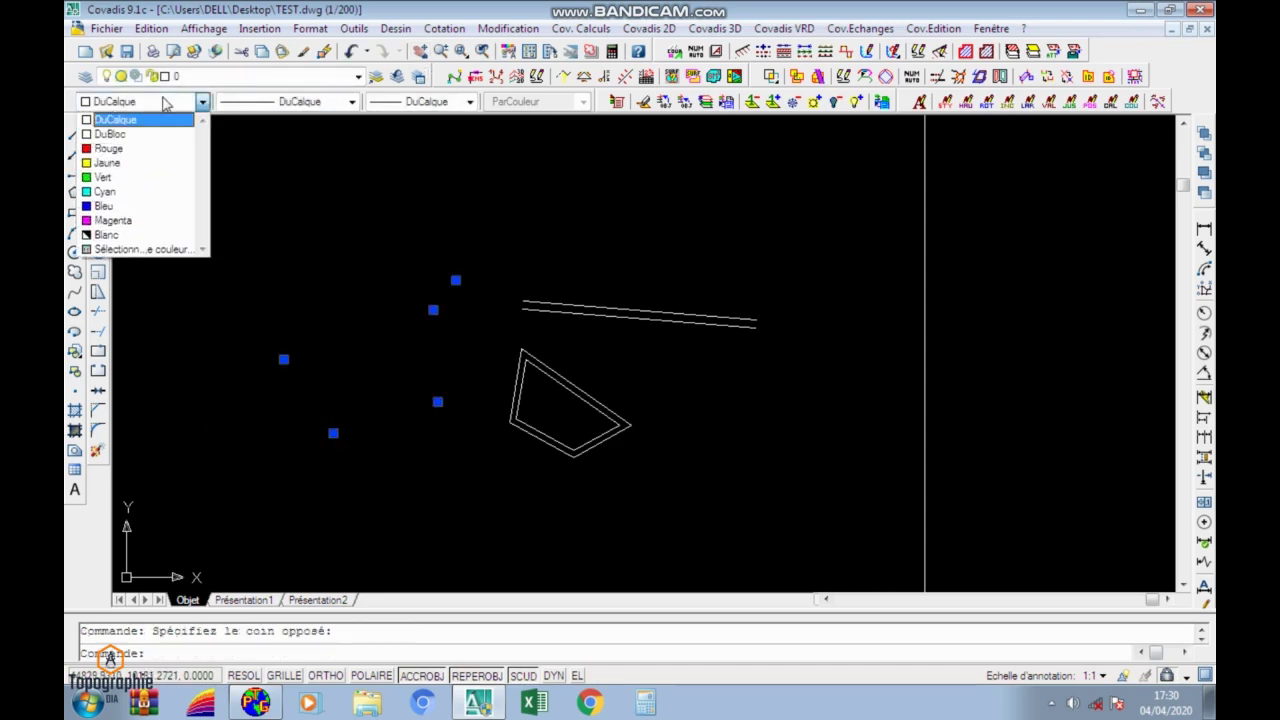
left_click(127, 206)
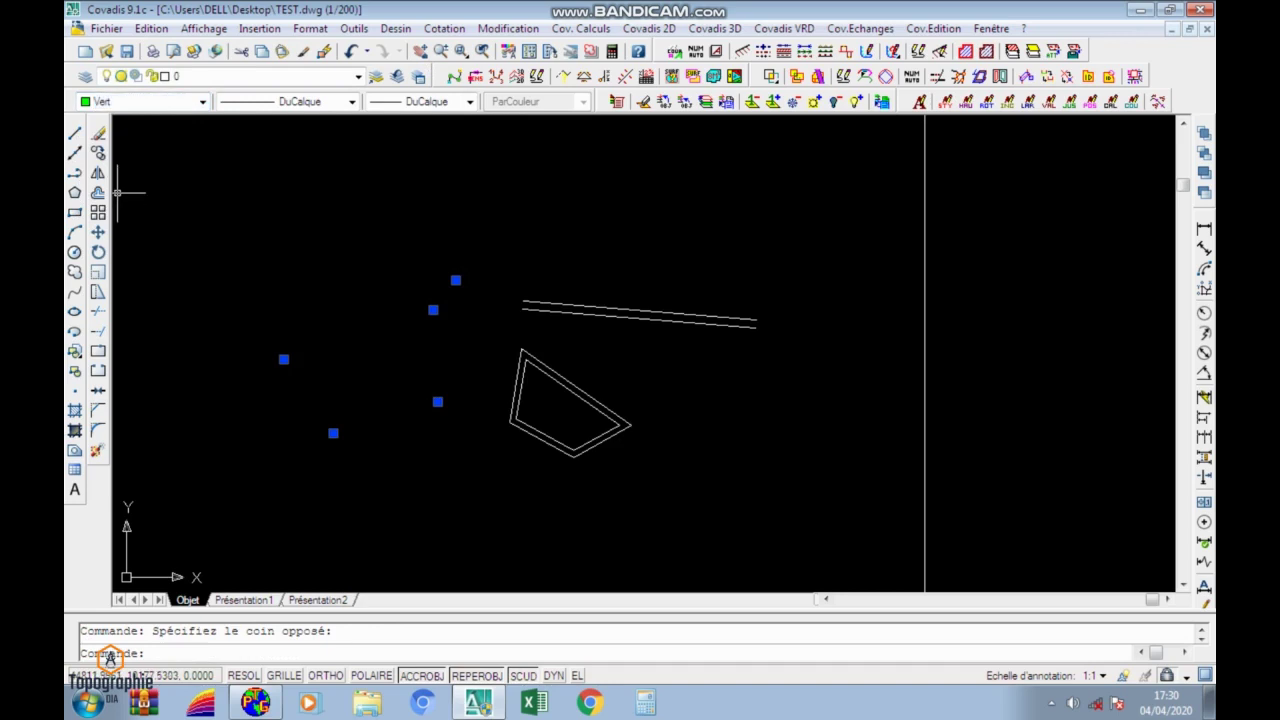
key("Escape")
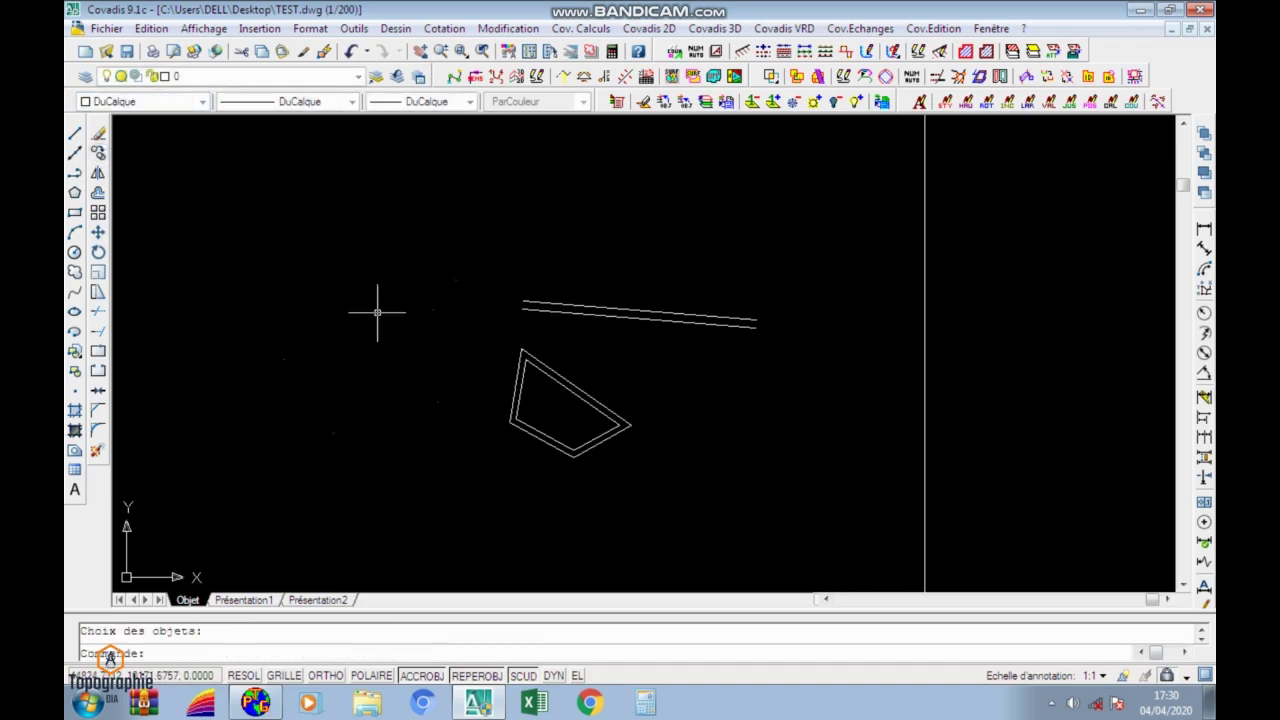
Draw a short polyline segment between the two uppermost points, snapping to both.
left_click(74, 174)
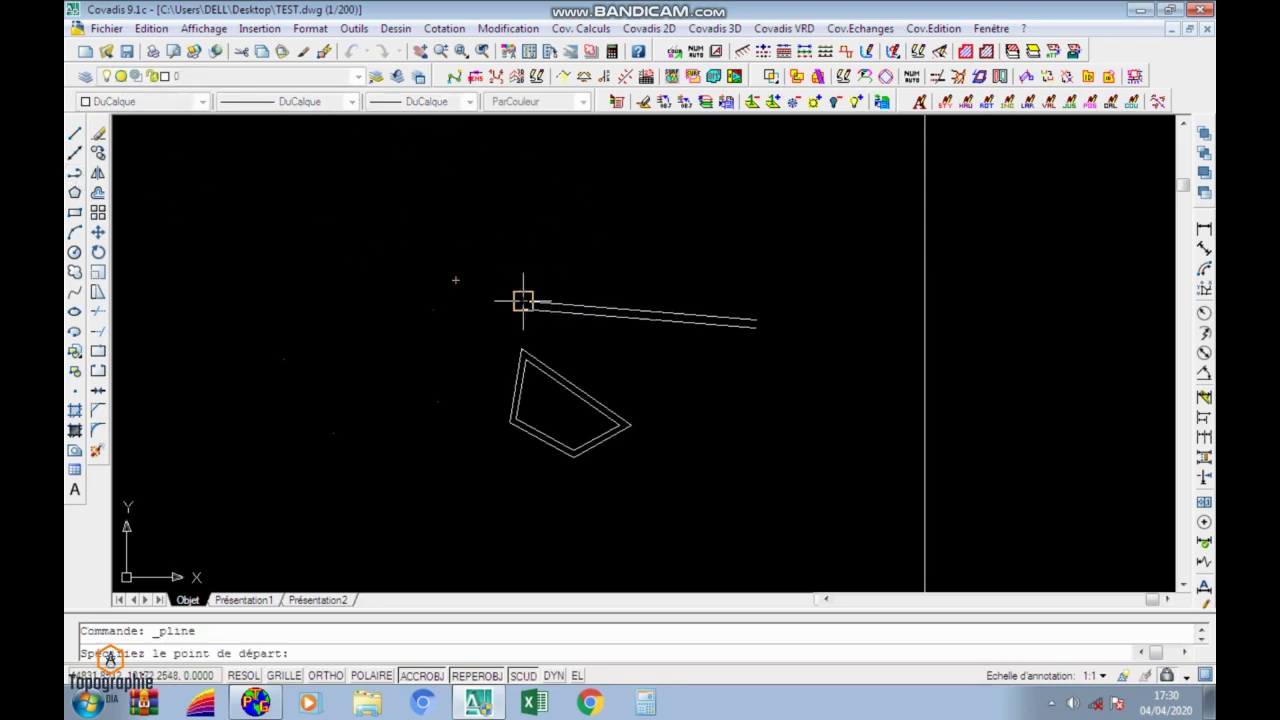
scroll(518, 300, "up", 5)
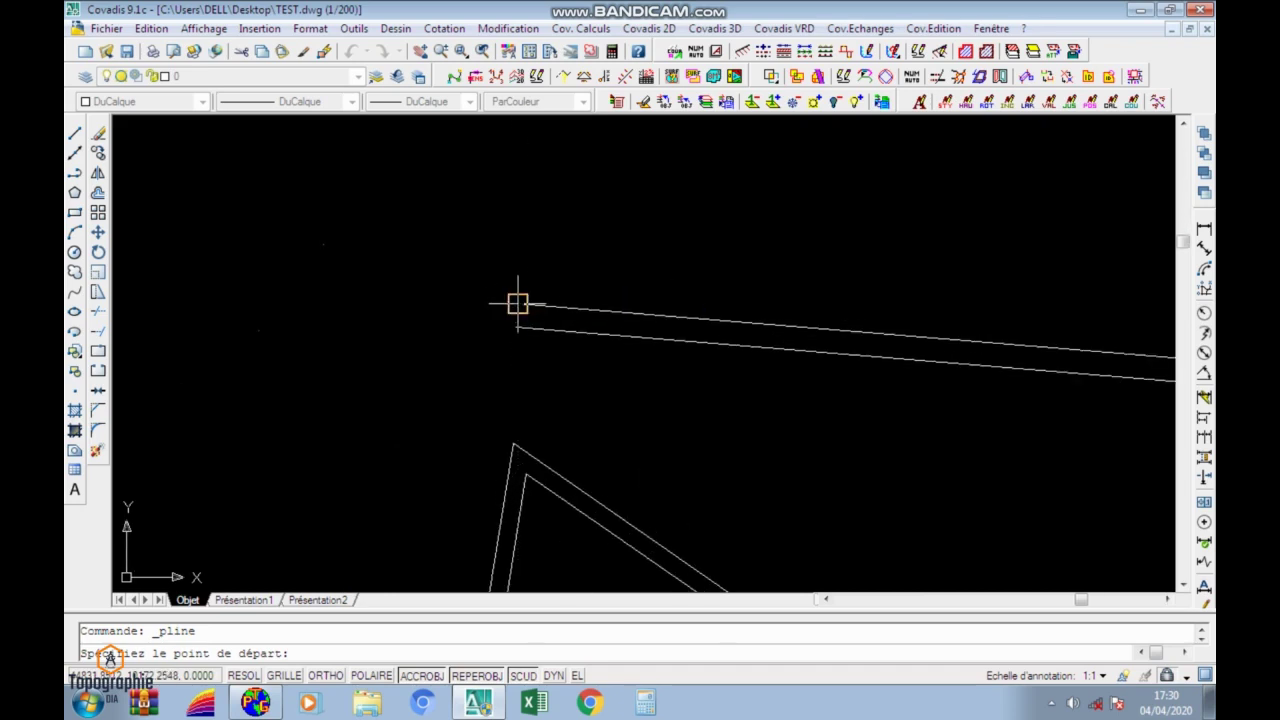
scroll(505, 290, "down", 4)
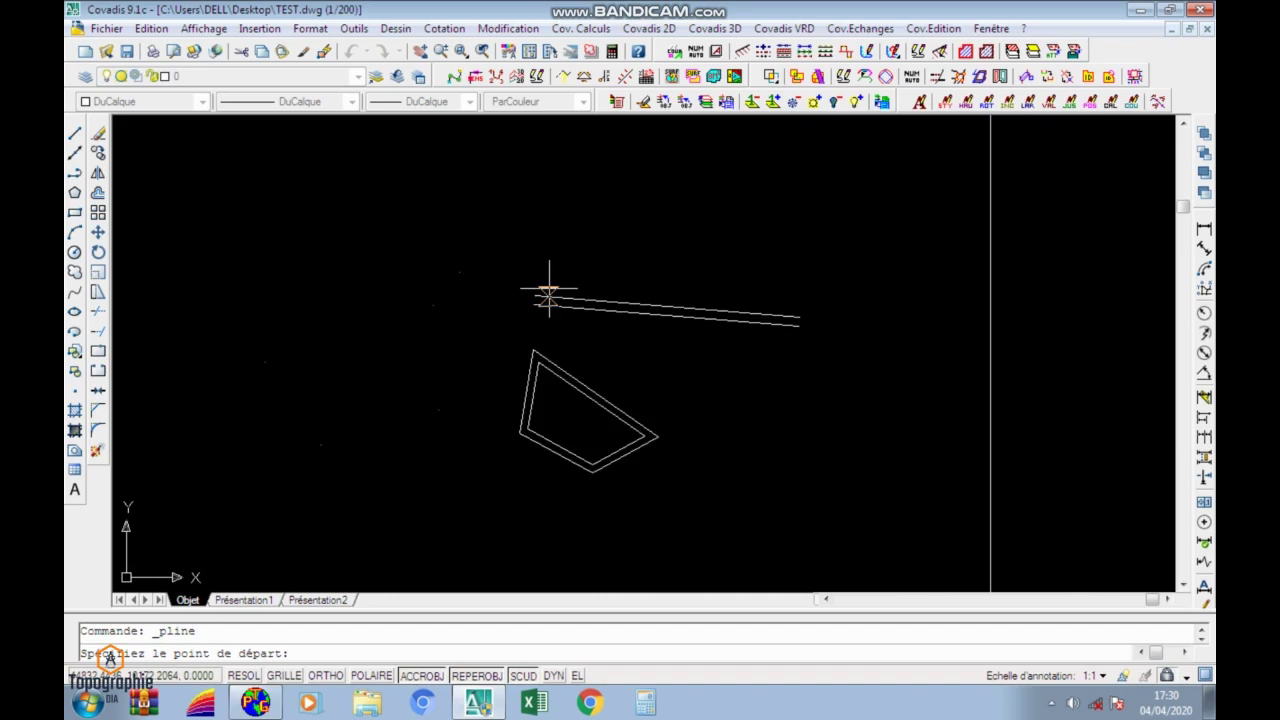
left_click(490, 288)
left_click(484, 294)
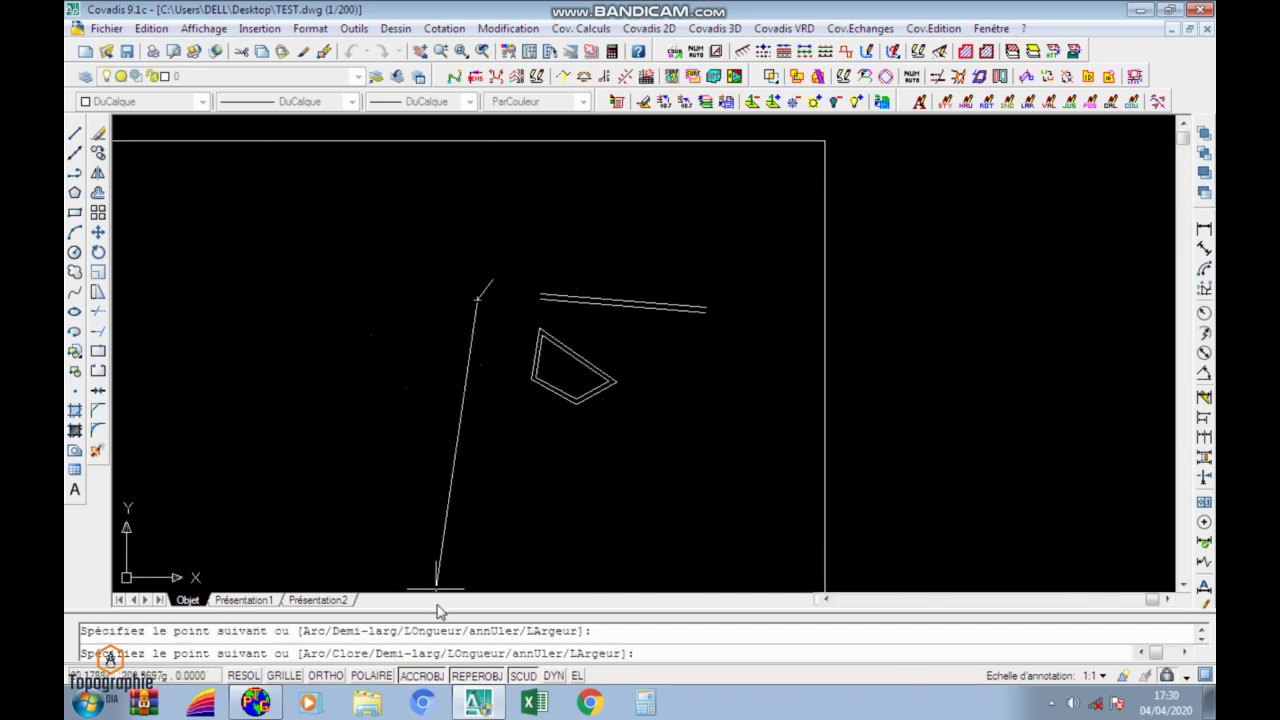
Review the object snap modes during the polyline command, and end the polyline after its single segment.
right_click(438, 679)
left_click(490, 588)
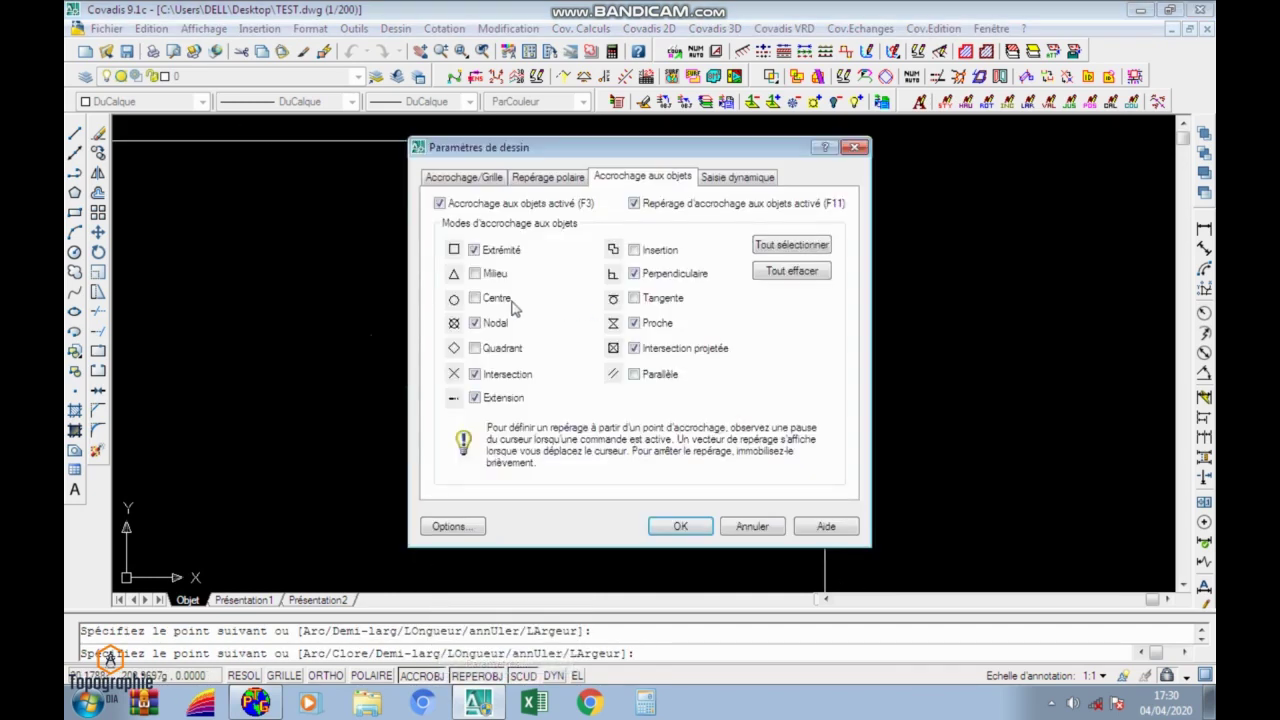
left_click(680, 526)
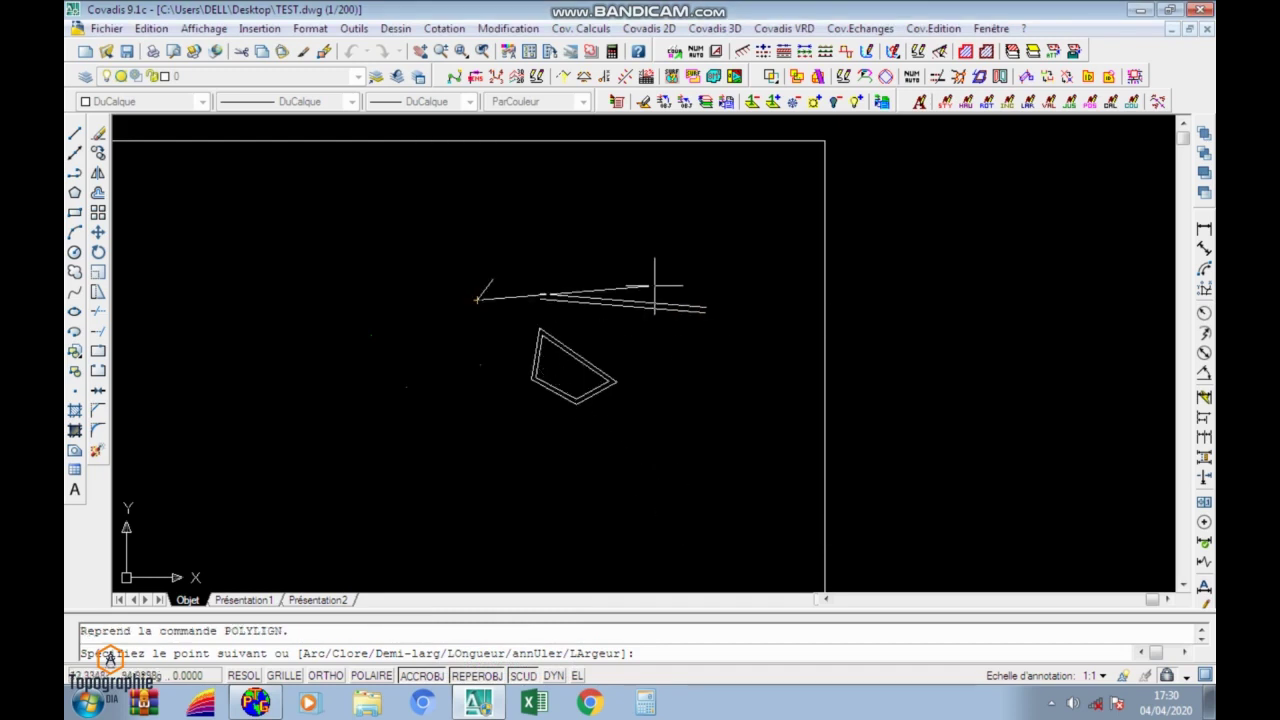
scroll(618, 290, "up", 5)
scroll(609, 300, "down", 4)
scroll(600, 320, "up", 2)
key("Return")
scroll(618, 360, "down", 4)
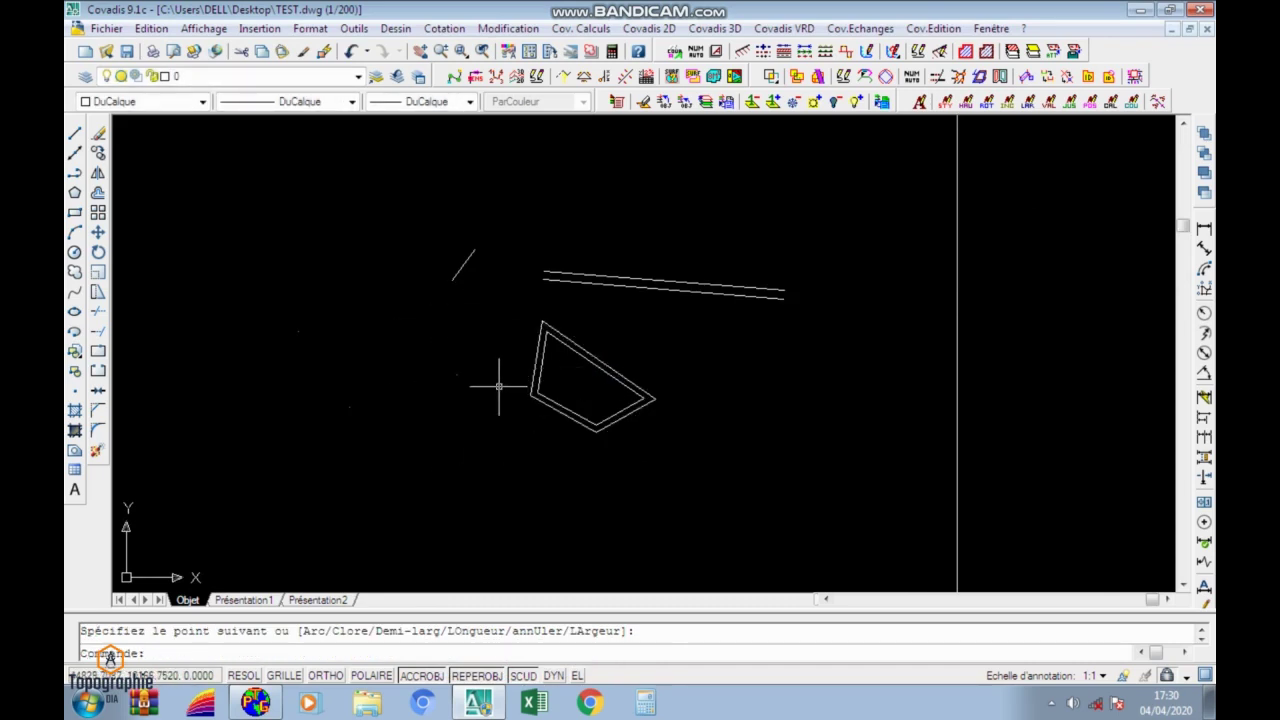
left_click(638, 236)
left_click(280, 472)
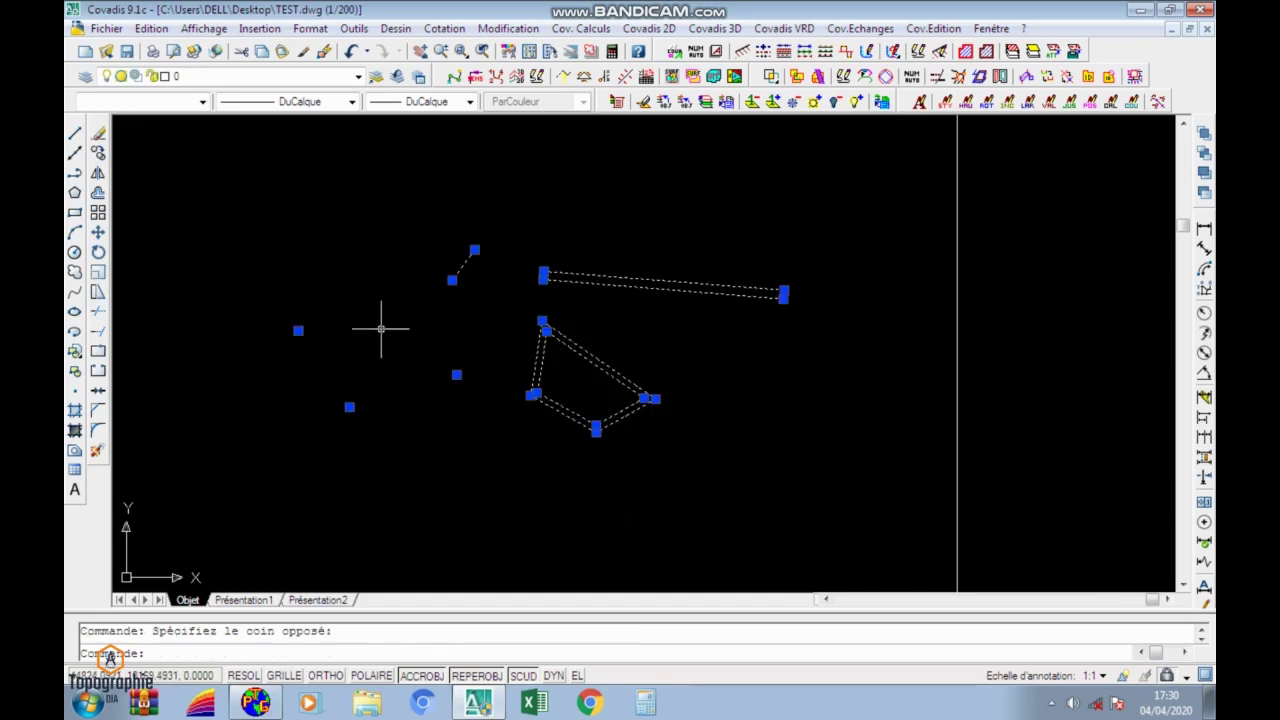
key("Escape")
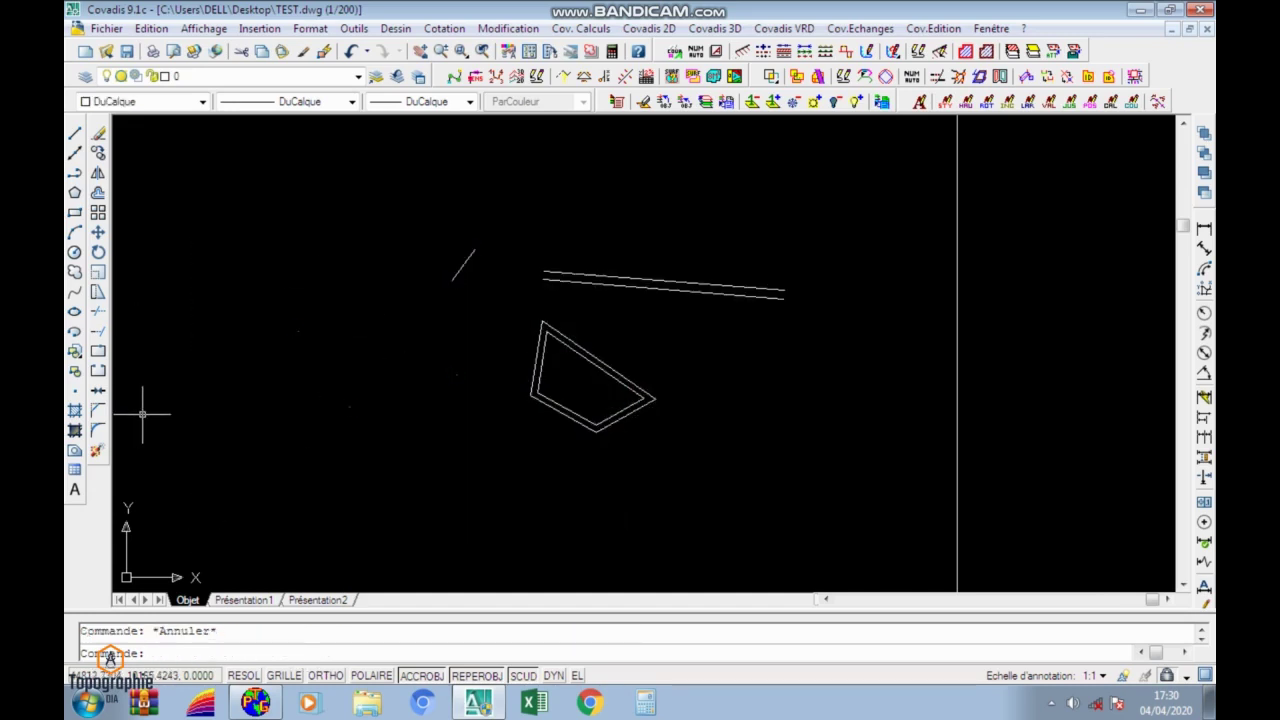
Trim away the outer polygon's long upper-right side, using the outer polygon itself as the cutting edge.
left_click(100, 316)
scroll(560, 362, "up", 6)
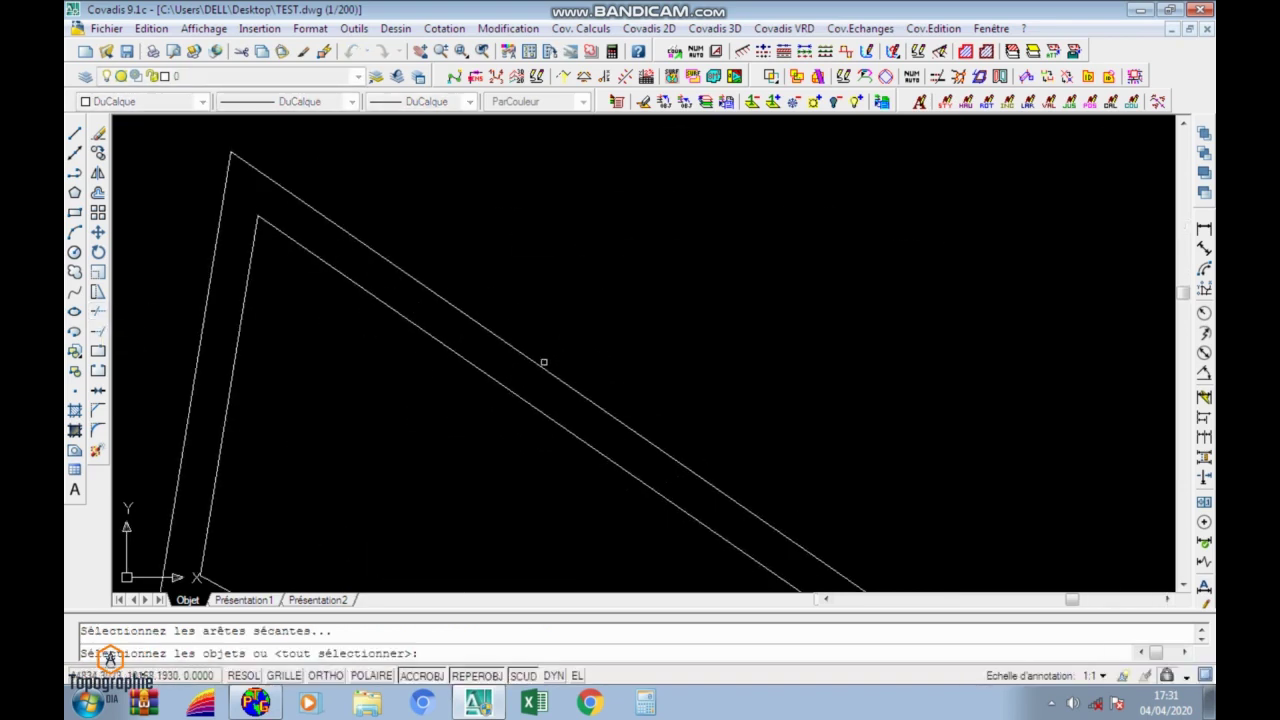
scroll(540, 357, "down", 5)
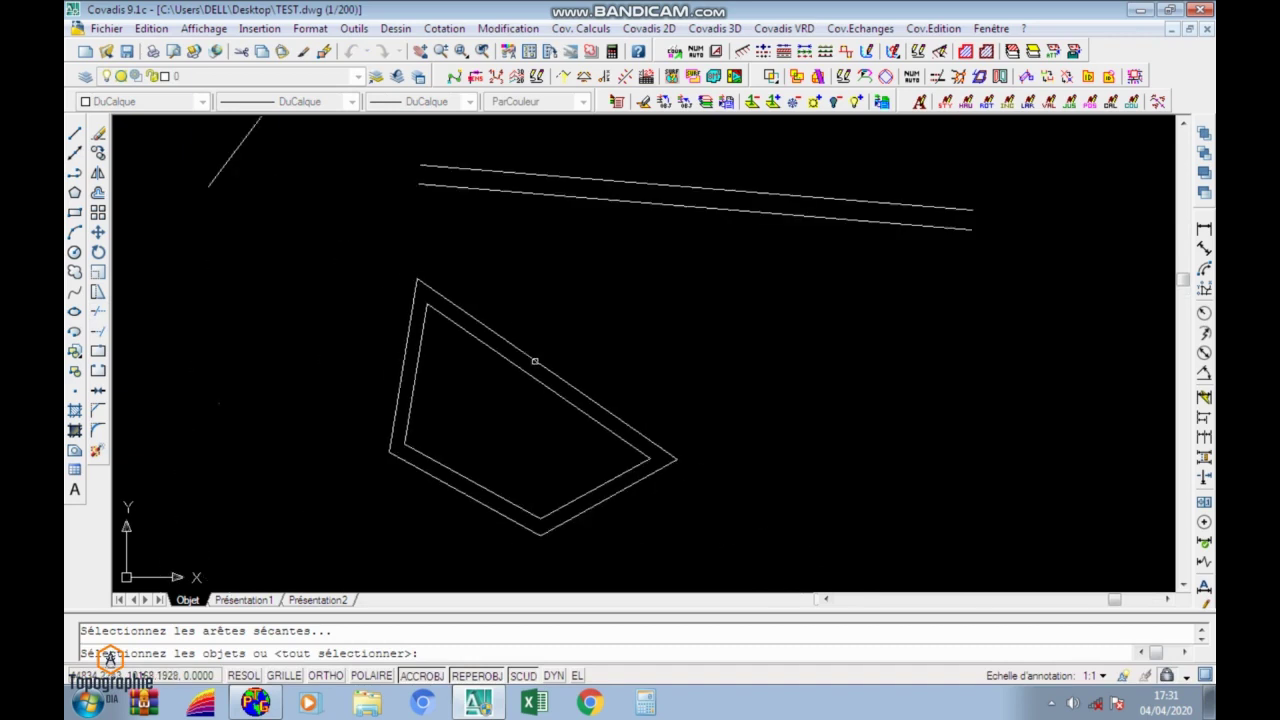
left_click(535, 361)
key("Return")
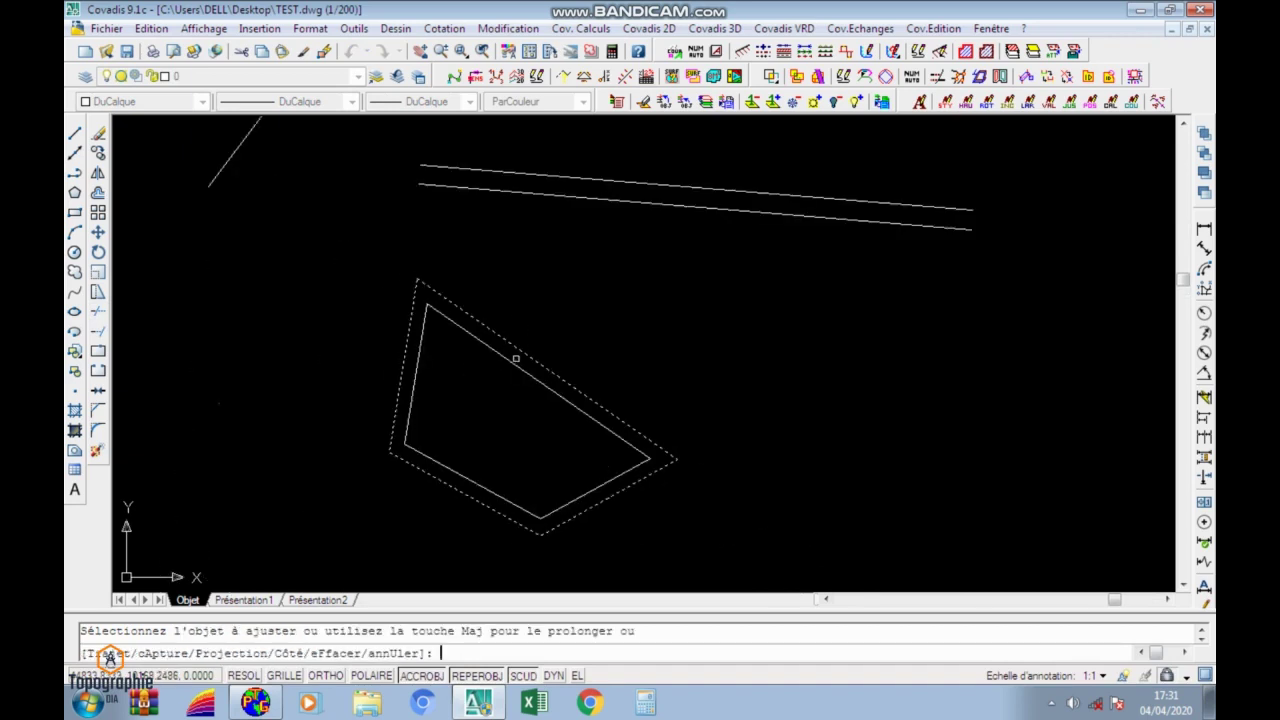
left_click(534, 358)
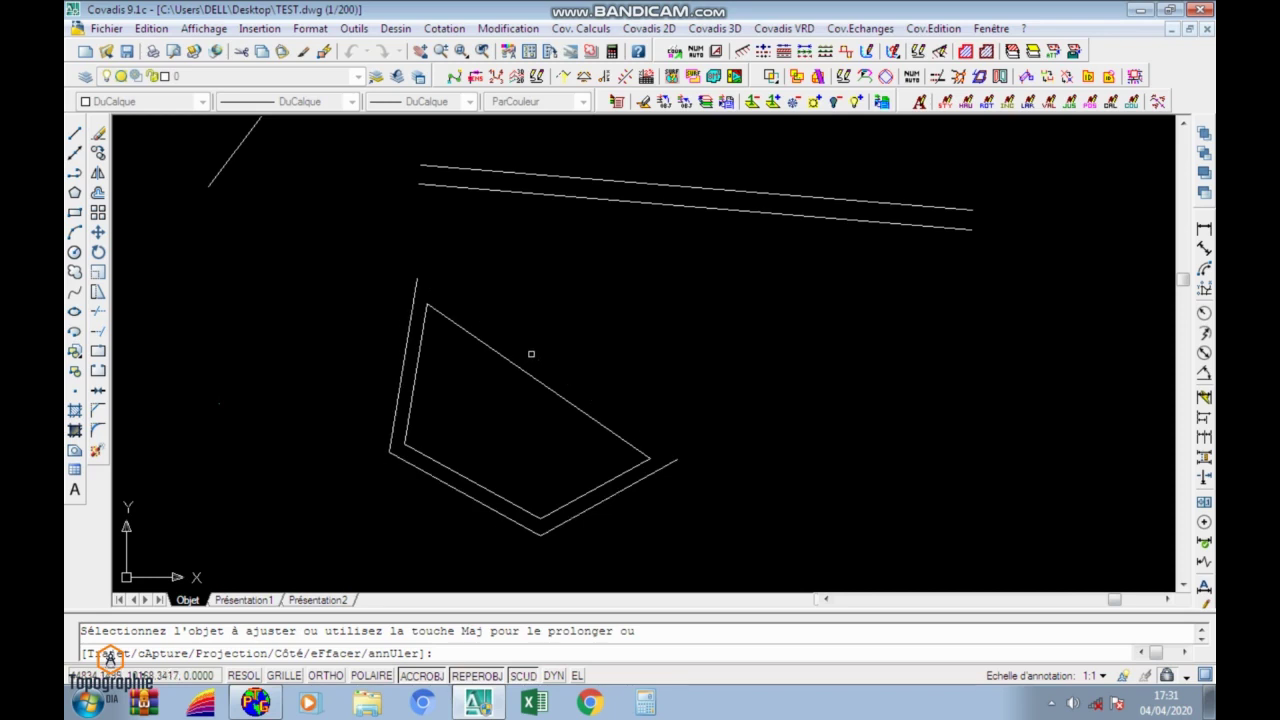
key("Return")
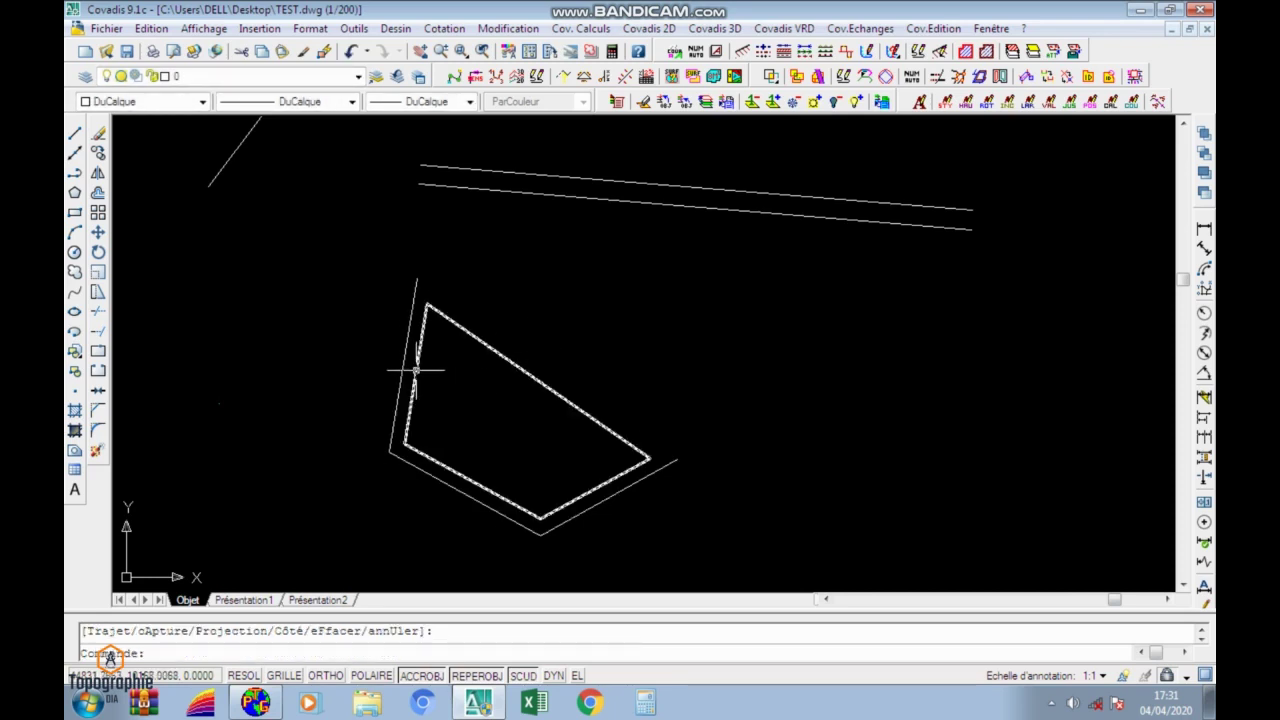
Trim away the inner polygon's left side, using the inner polygon itself as the cutting edge.
left_click(416, 370)
key("Return")
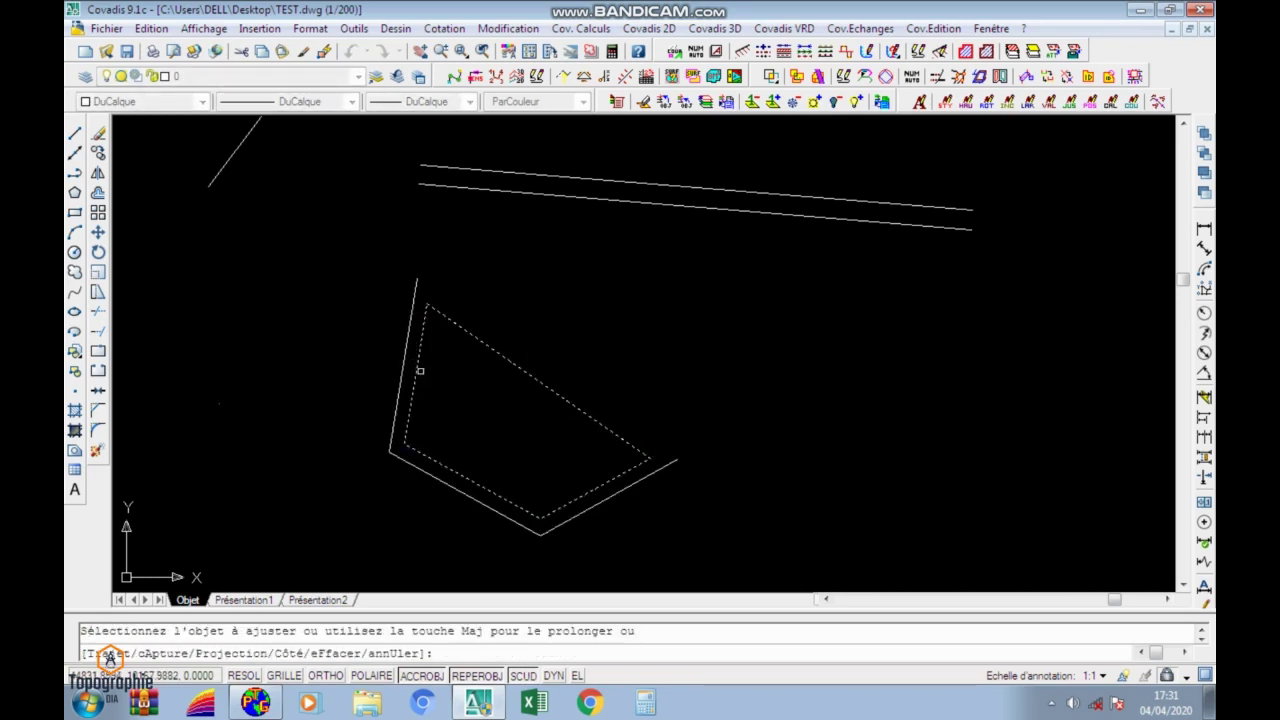
left_click(418, 370)
key("Return")
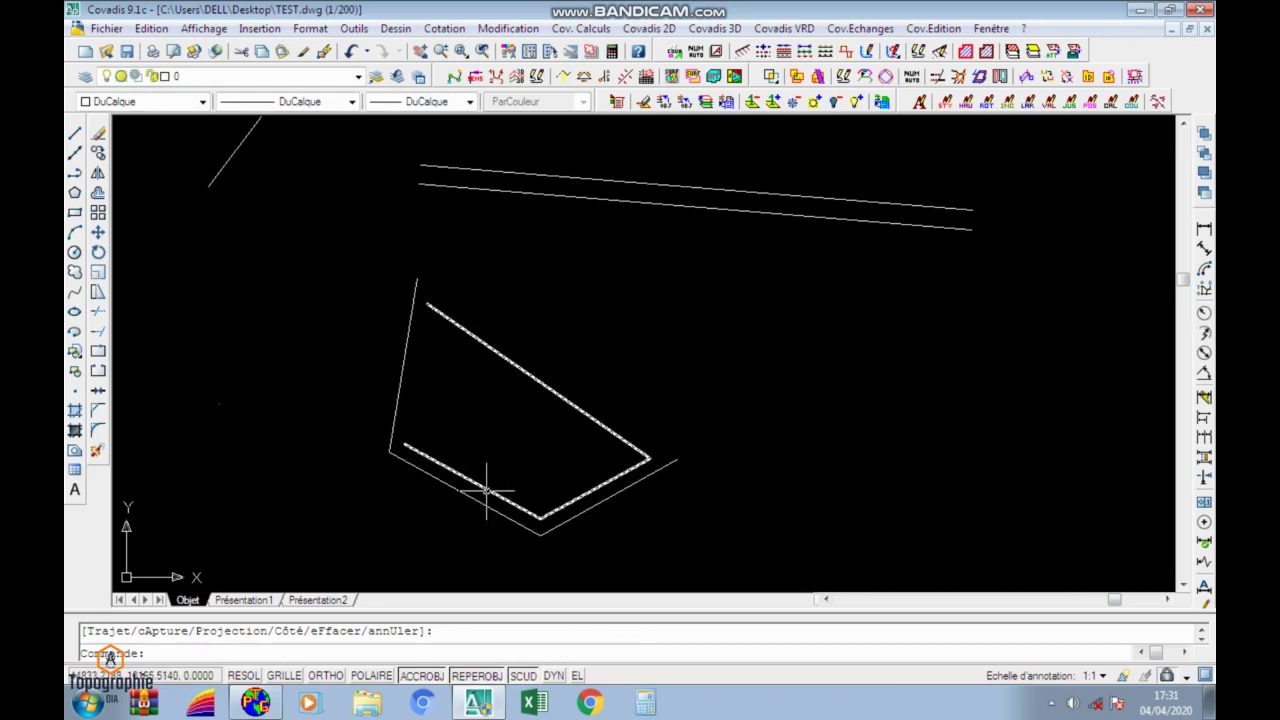
scroll(472, 381, "down", 4)
scroll(477, 432, "up", 3)
middle_click_drag(528, 436, 401, 361)
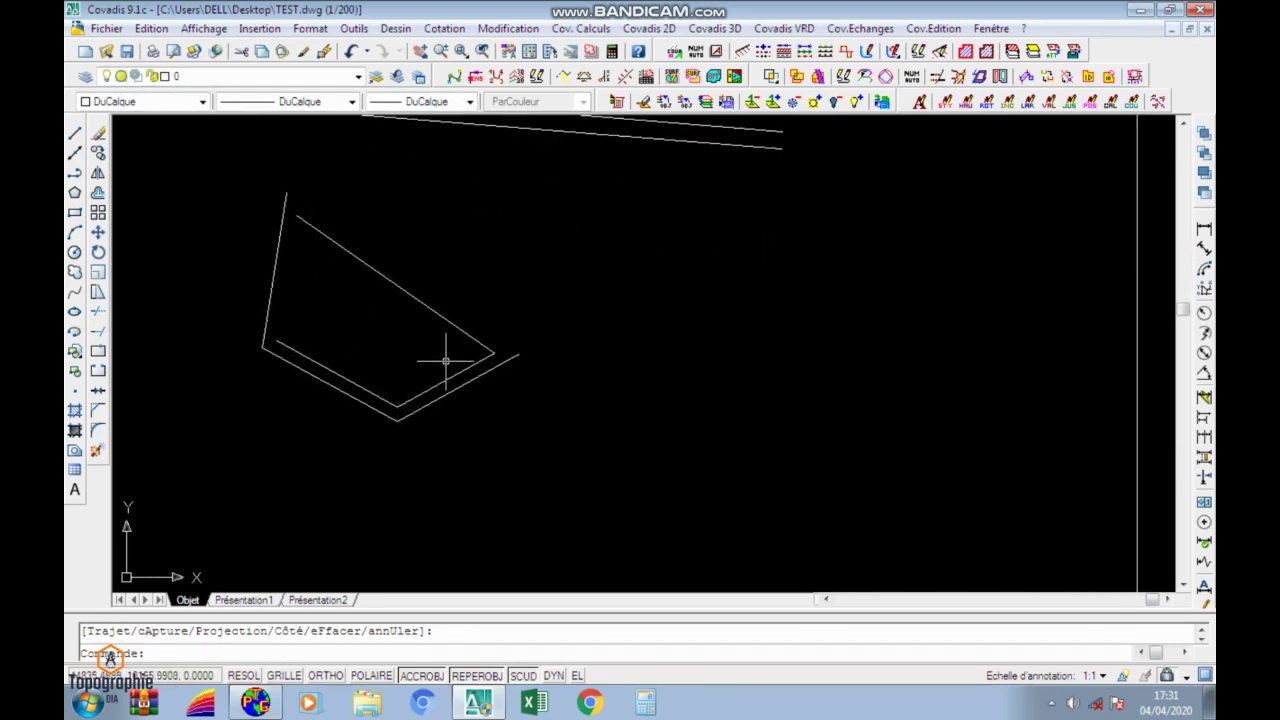
Undo both trims on the nested polygons.
left_click(350, 54)
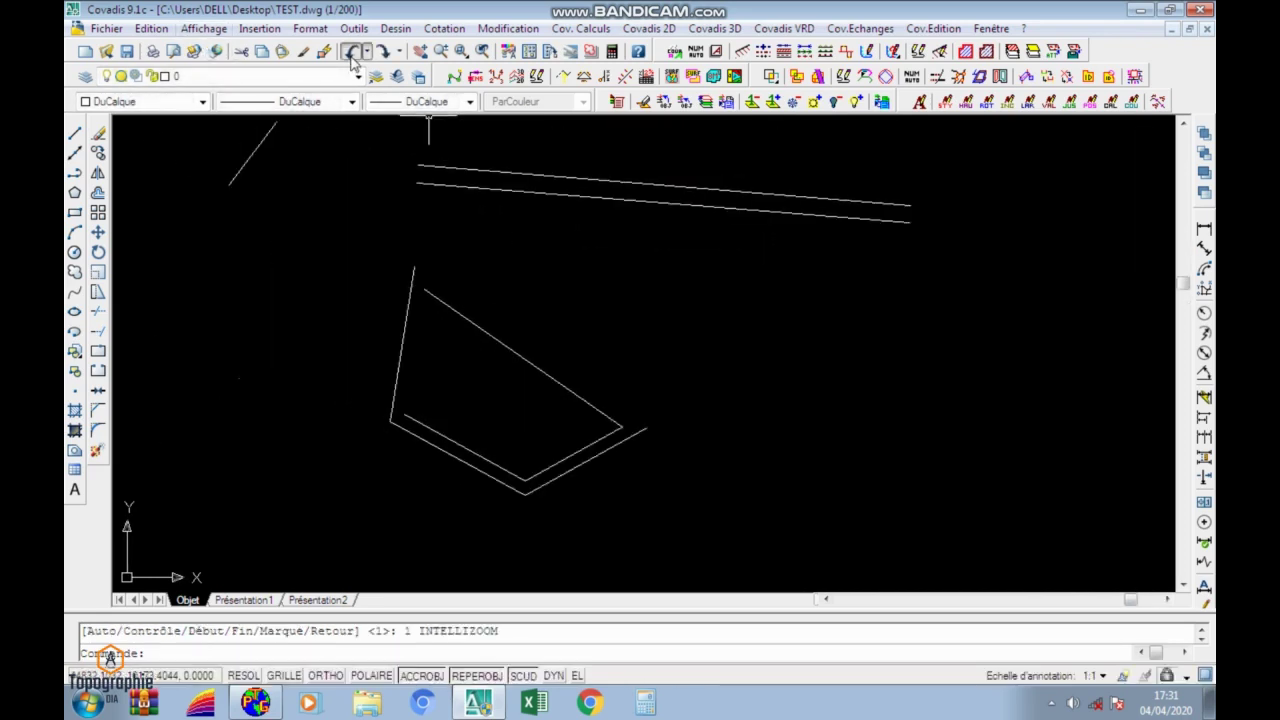
left_click(350, 54)
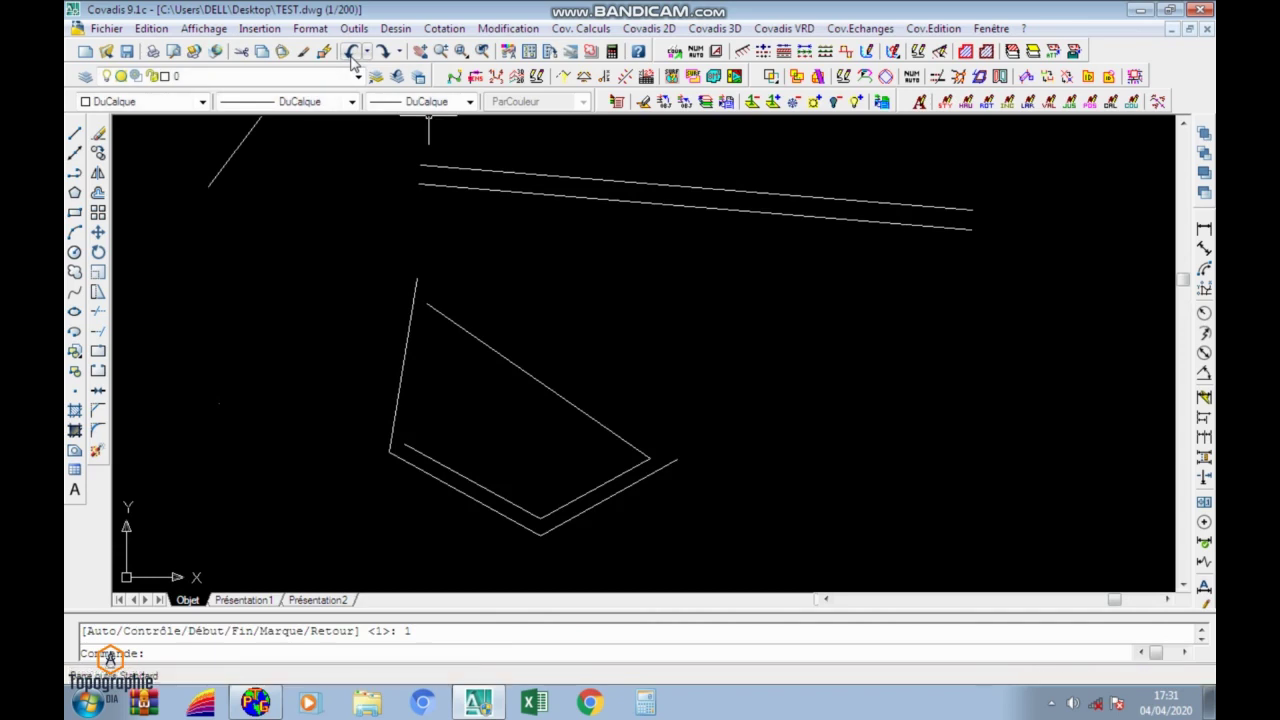
left_click(350, 54)
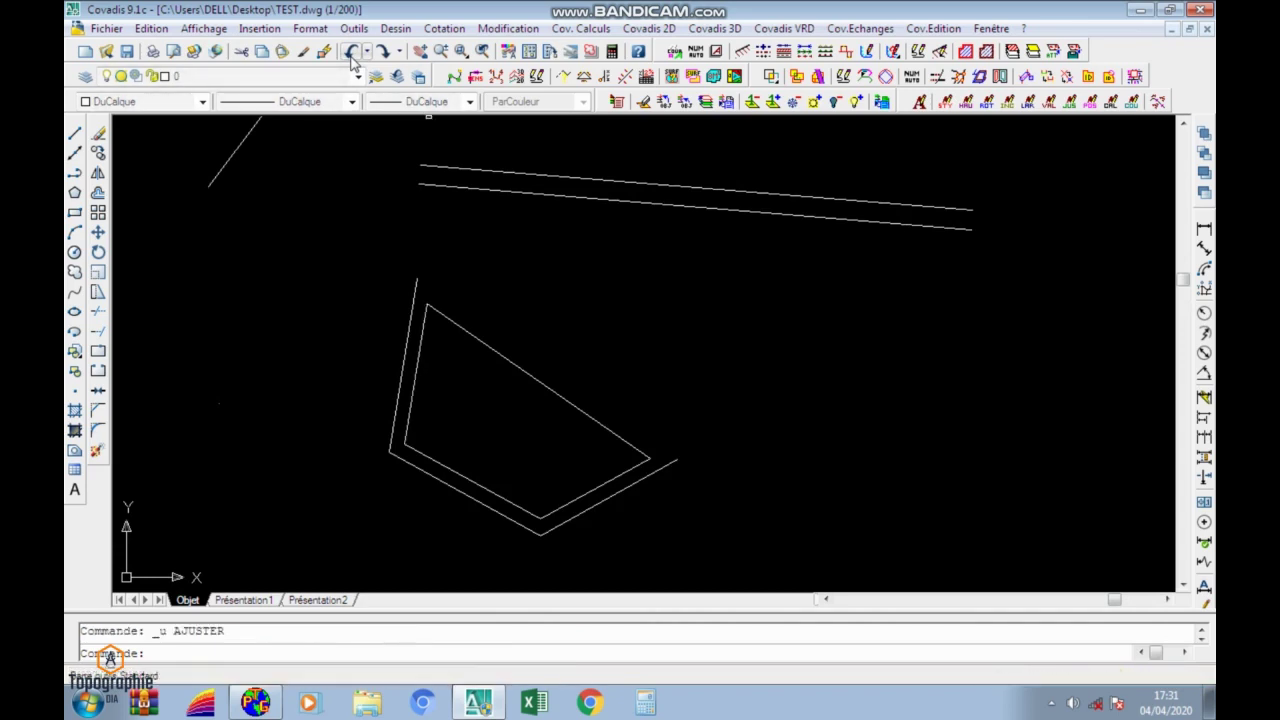
left_click(350, 54)
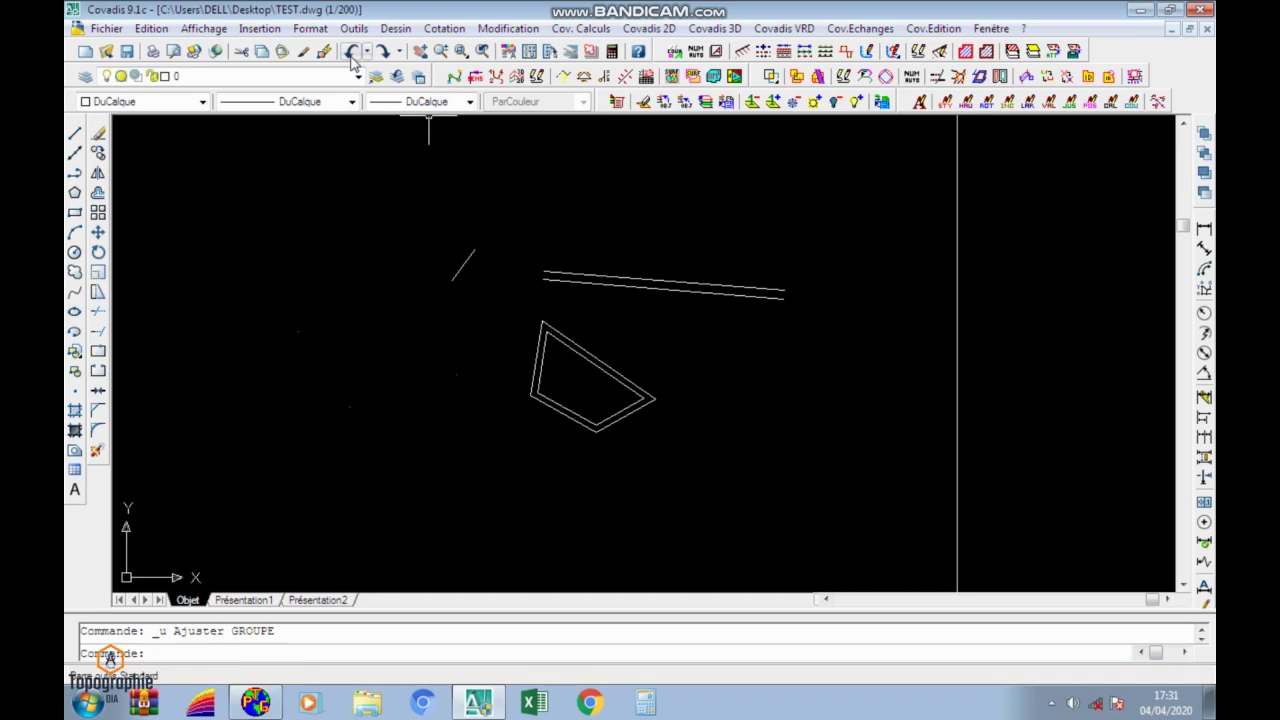
Draw two rectangles to the left of the short polyline, the second overlapping the first one's lower-left corner.
left_click(79, 218)
left_click(172, 208)
left_click(337, 312)
middle_click_drag(351, 354, 484, 324)
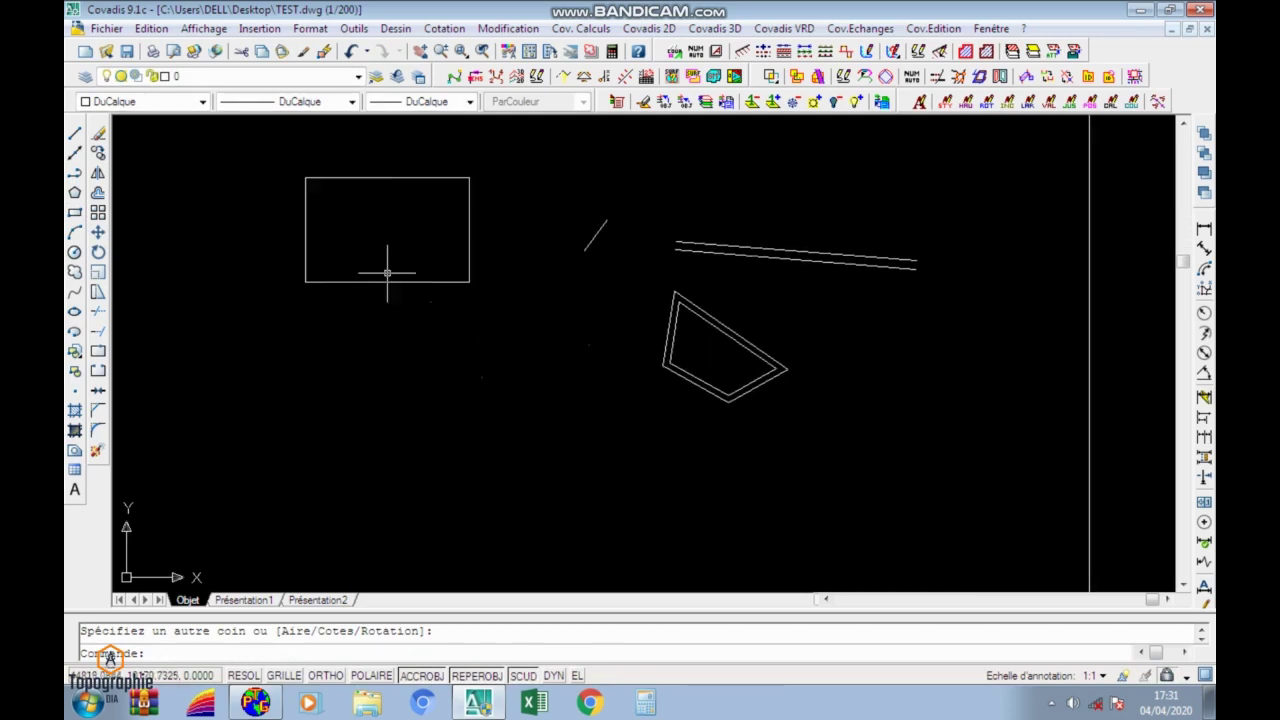
key("Return")
left_click(378, 236)
left_click(207, 362)
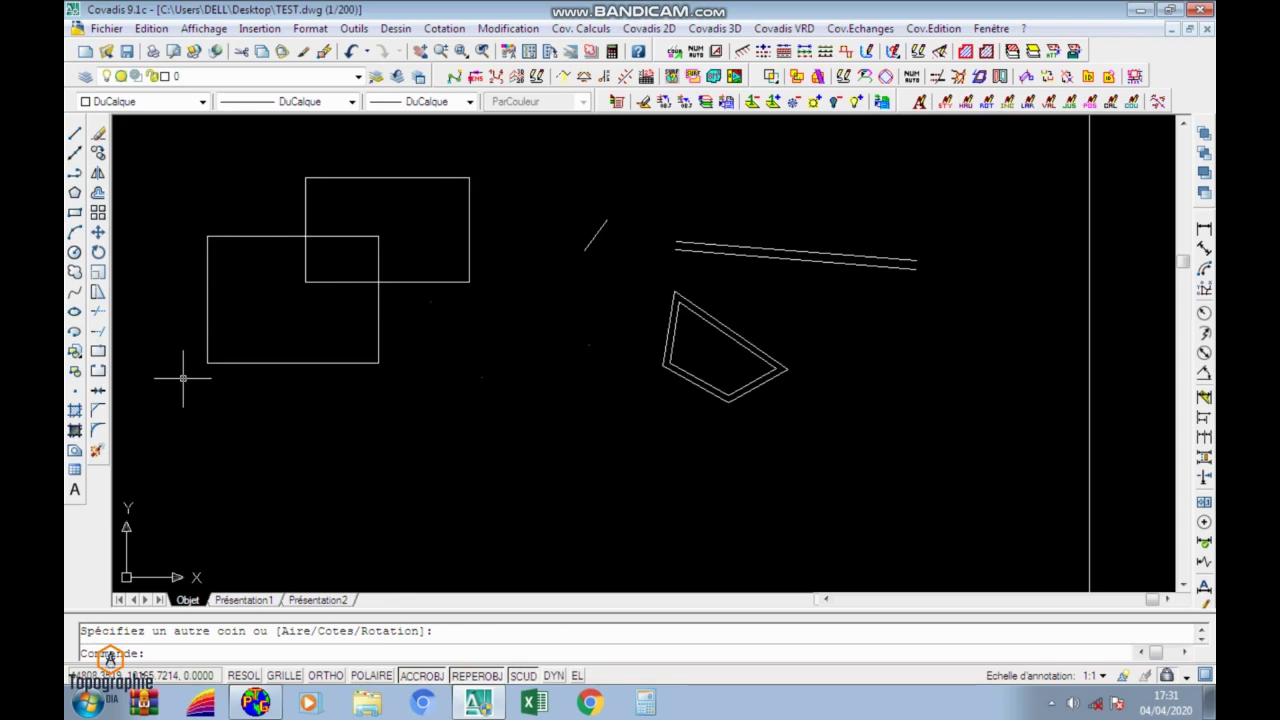
Draw a three-point arc bulging upward below the two overlapping rectangles.
left_click(75, 233)
left_click(390, 460)
left_click(470, 398)
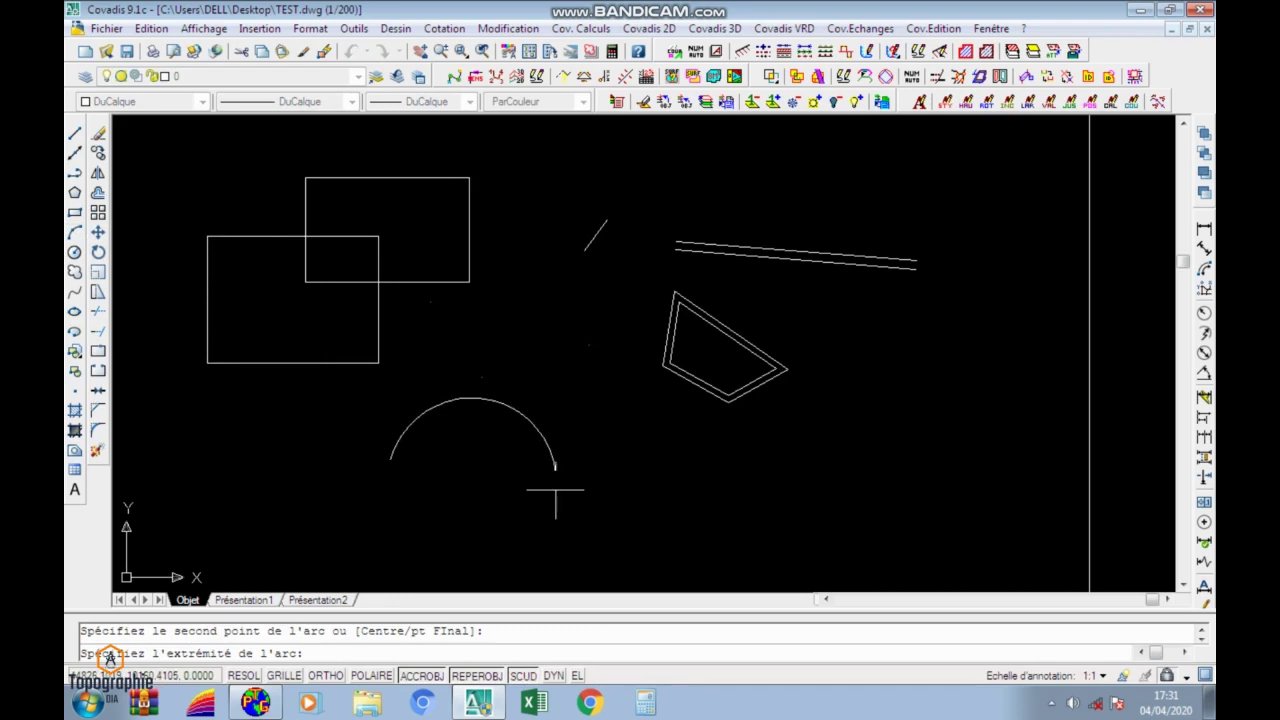
left_click(555, 490)
Begin a polyline between the arc and the nested polygons, with two consecutive straight segments running down to the lower right.
middle_click_drag(671, 457, 401, 317)
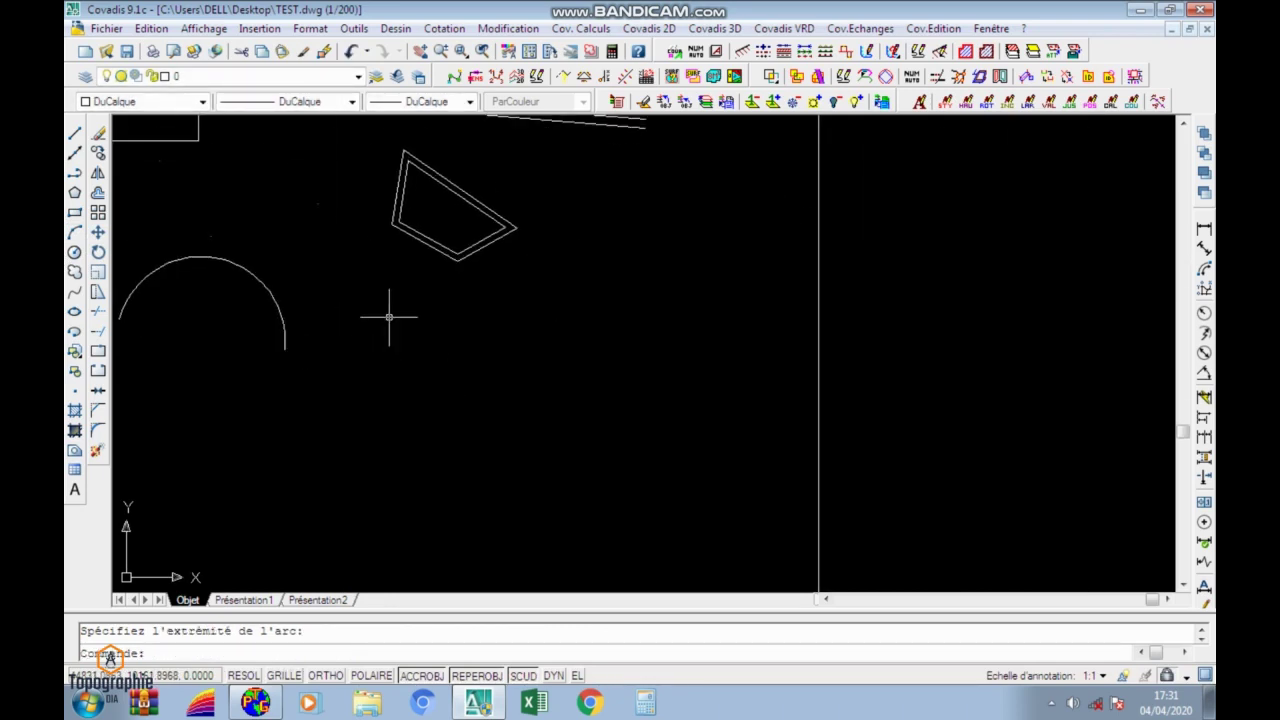
left_click(74, 175)
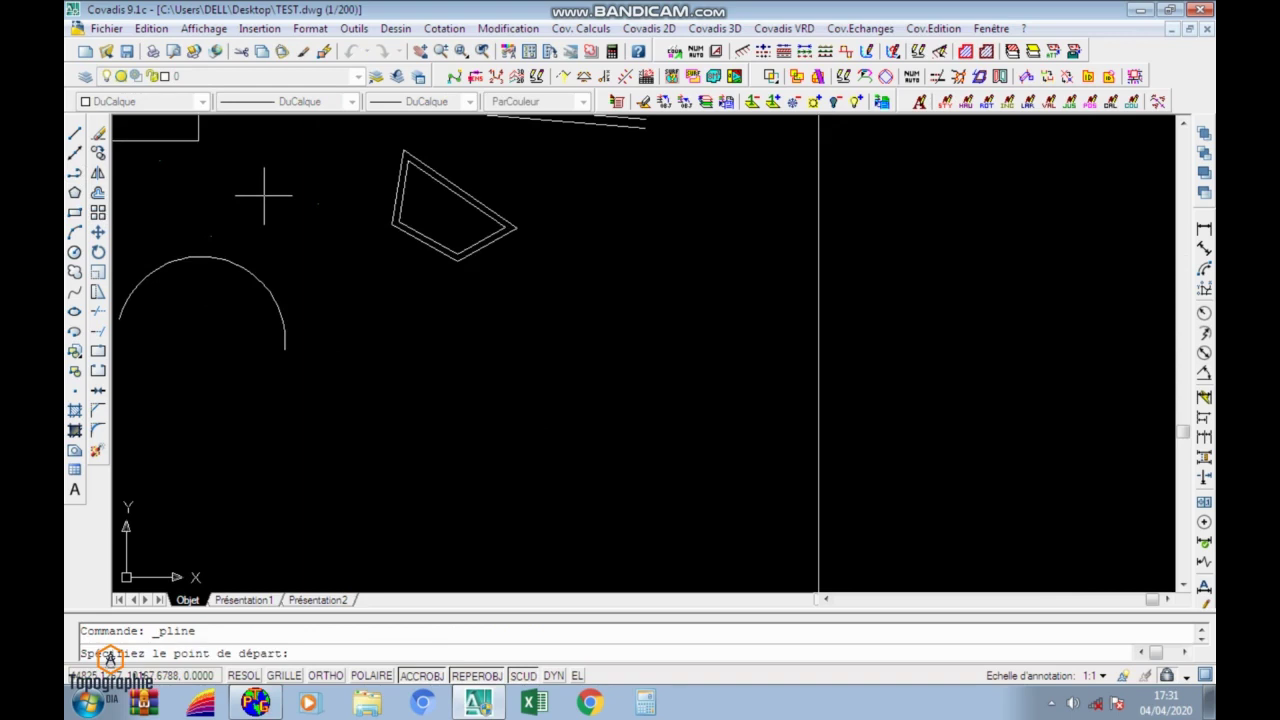
left_click(264, 196)
left_click(564, 417)
mouse_move(568, 480)
middle_mouse_down()
mouse_move(509, 386)
mouse_move(509, 300)
middle_mouse_up()
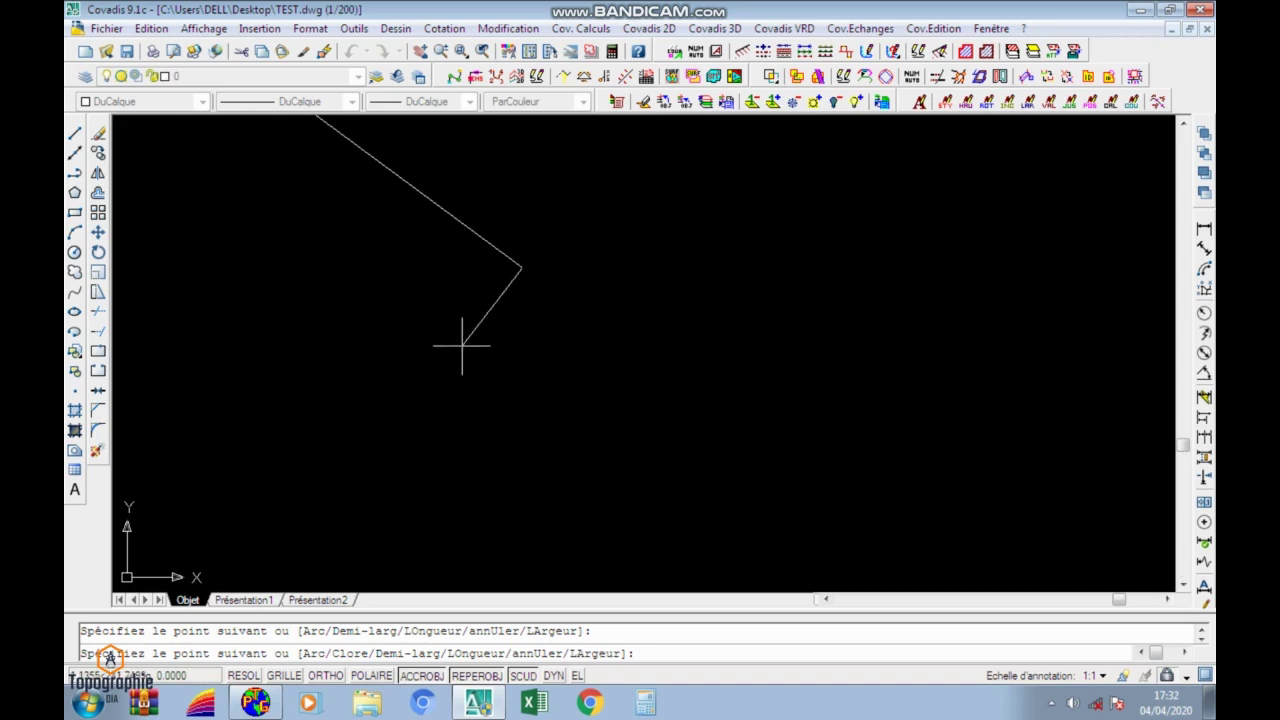
scroll(513, 344, "down", 2)
scroll(563, 346, "up", 2)
scroll(538, 343, "down", 1)
scroll(537, 358, "down", 2)
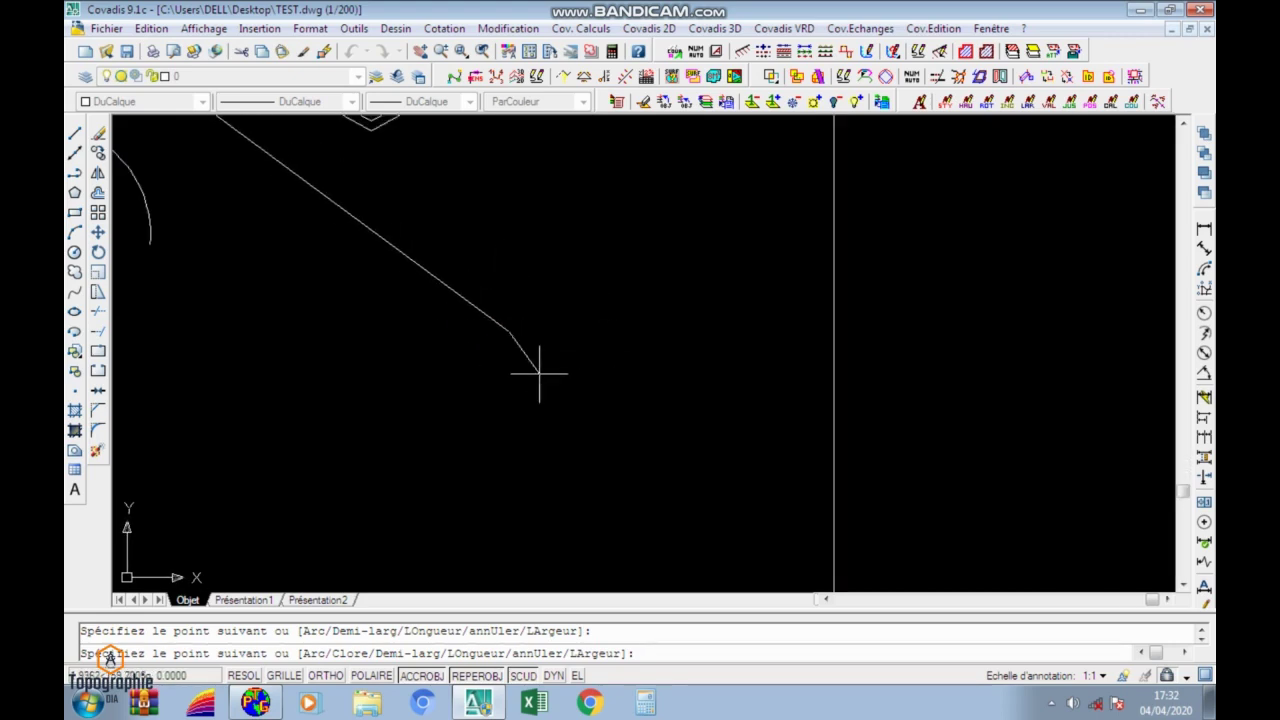
left_click(607, 390)
middle_click_drag(588, 456, 648, 343)
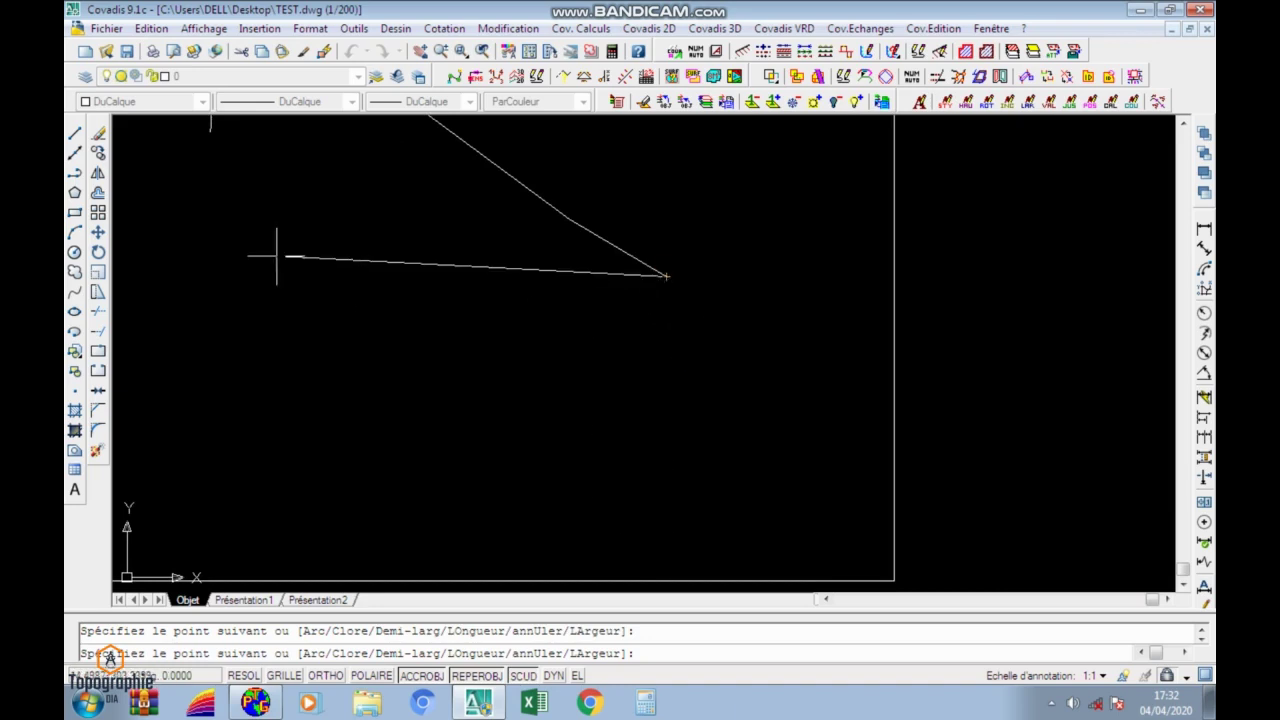
scroll(611, 302, "up", 3)
scroll(611, 302, "down", 3)
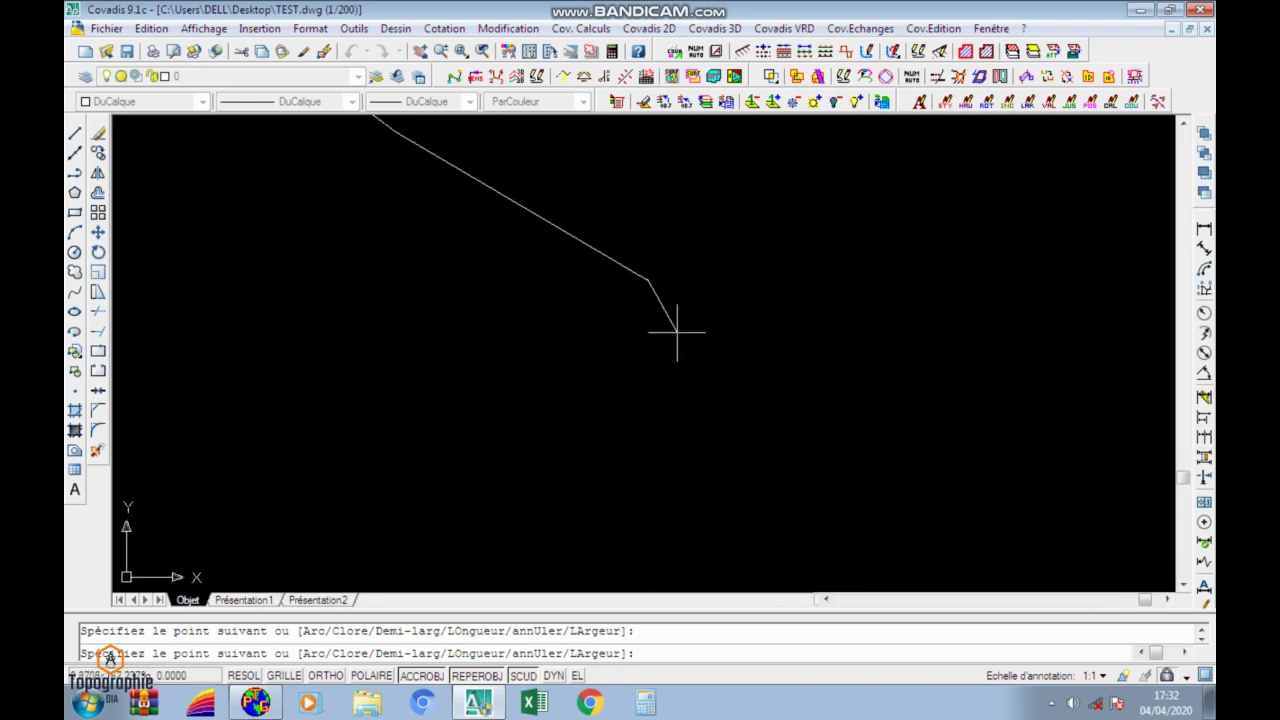
Switch the polyline to arc mode and add a rounded end that turns back below its lower-right endpoint.
type("A")
key("Return")
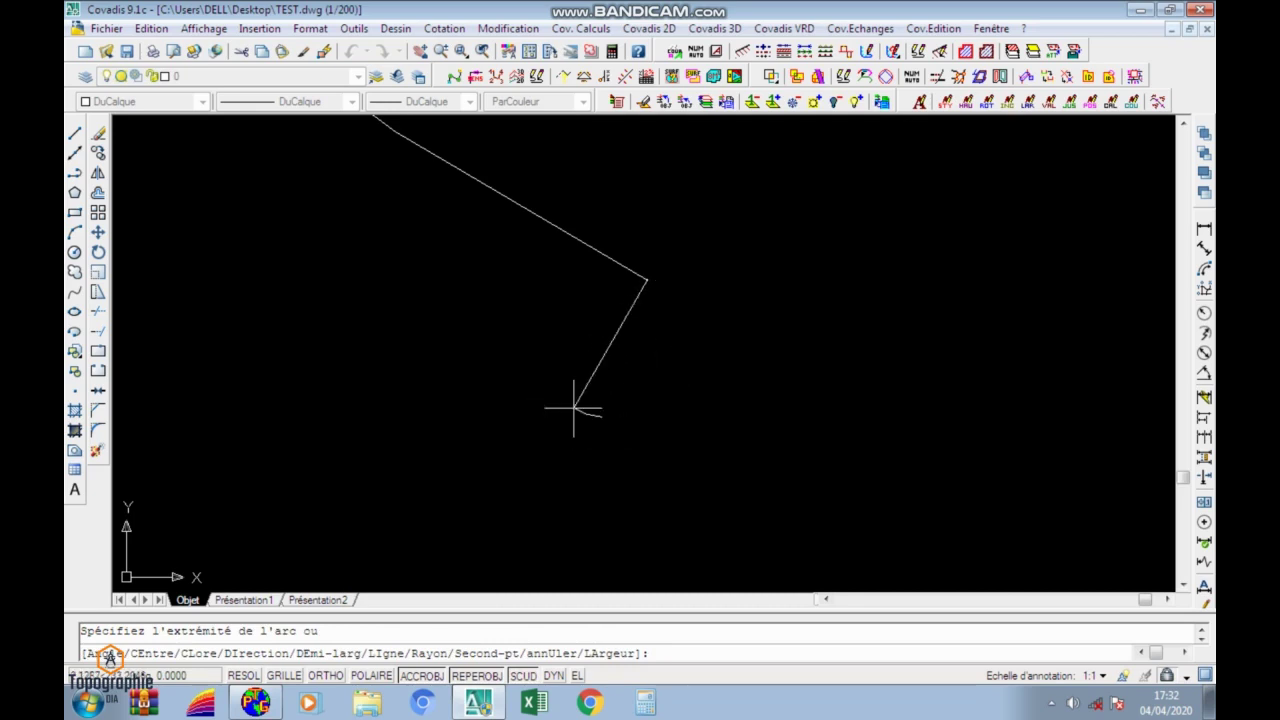
left_click(606, 407)
scroll(350, 260, "down", 3)
middle_click_drag(345, 250, 522, 345)
scroll(522, 345, "up", 1)
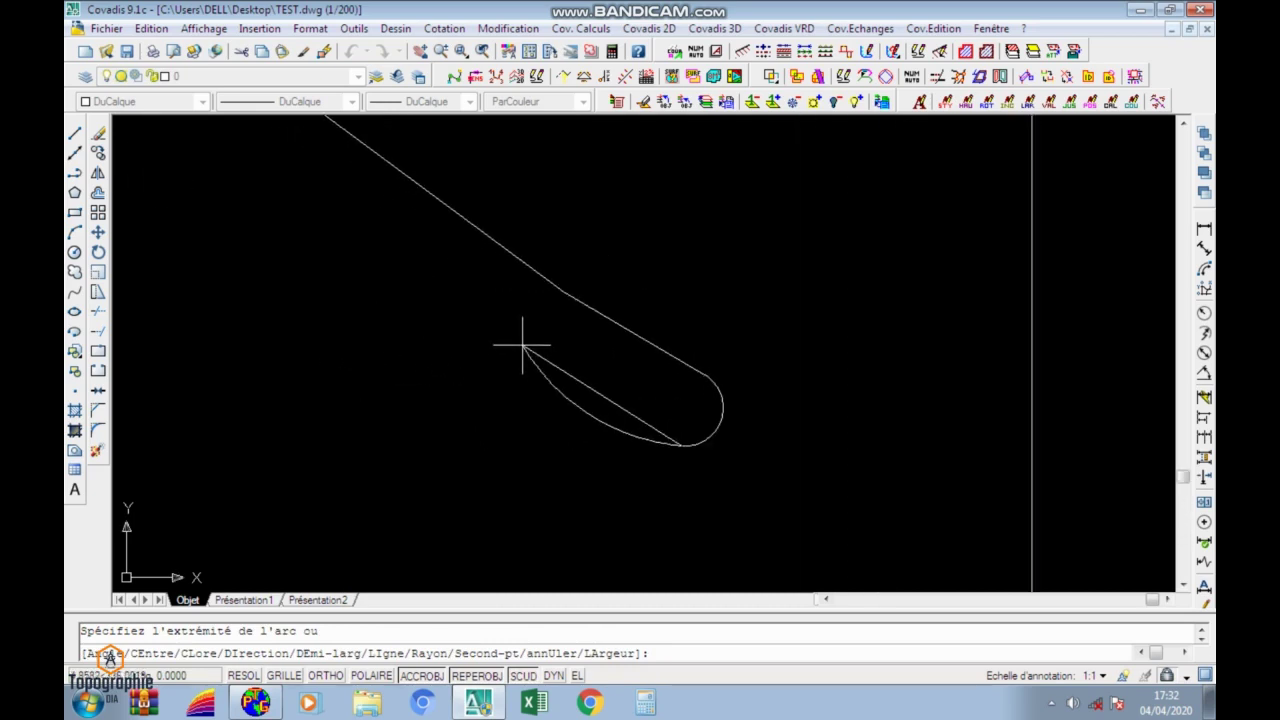
Switch the polyline back to line mode and run a straight segment back up beside its start point.
type("LI")
key("Return")
scroll(531, 346, "down", 2)
scroll(400, 223, "up", 3)
scroll(449, 277, "up", 3)
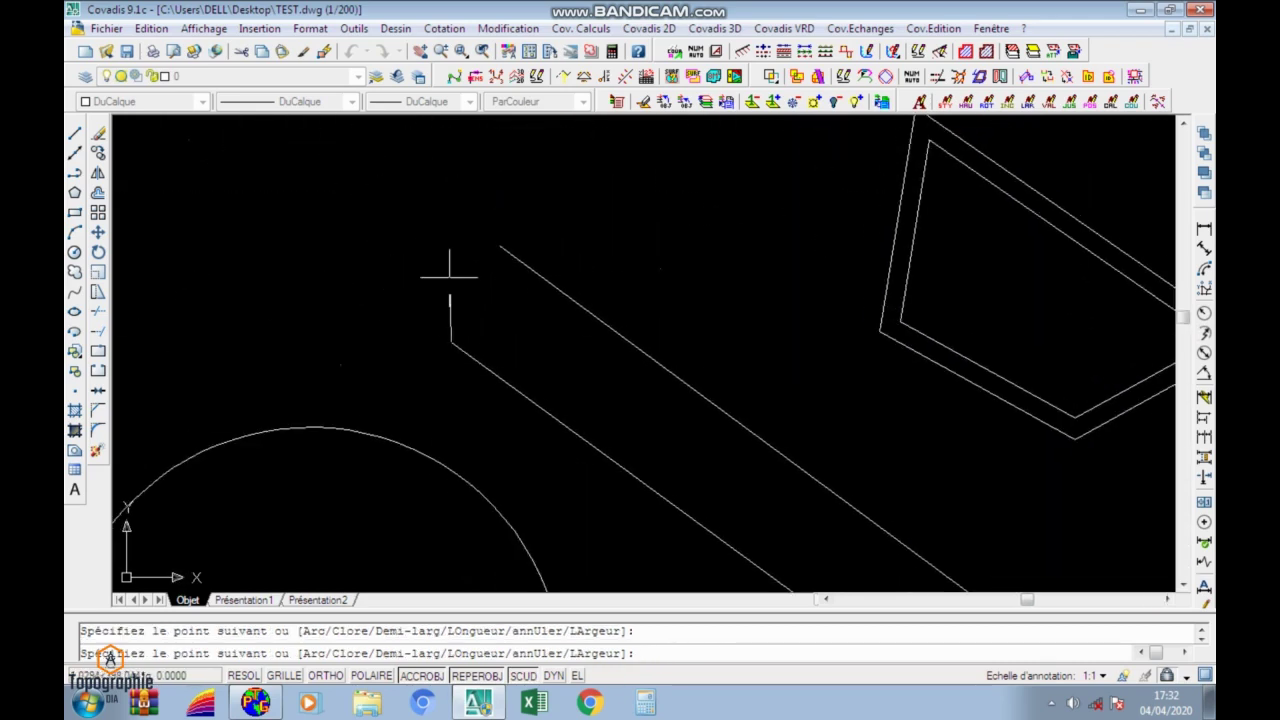
Close the elongated polyline with an arc segment ending on its start point, and finish it.
key("Return")
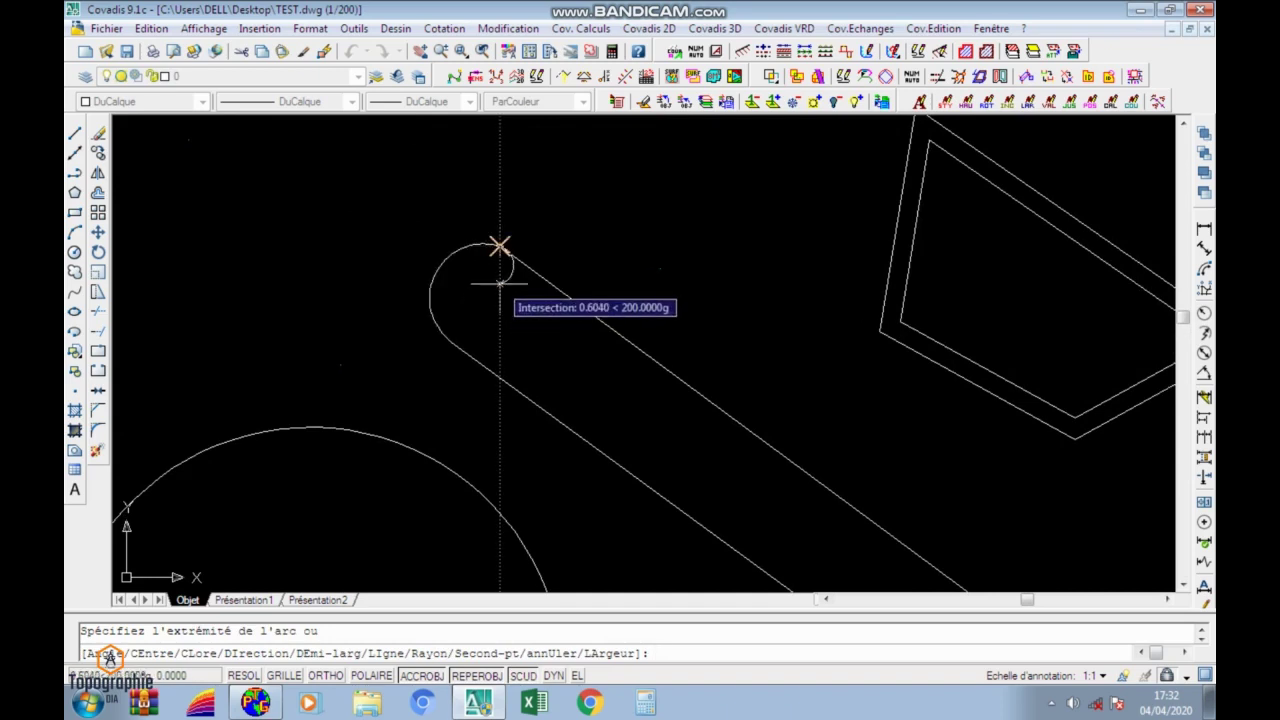
left_click(500, 246)
key("Return")
left_click(439, 270)
double_click(439, 270)
scroll(428, 266, "up", 3)
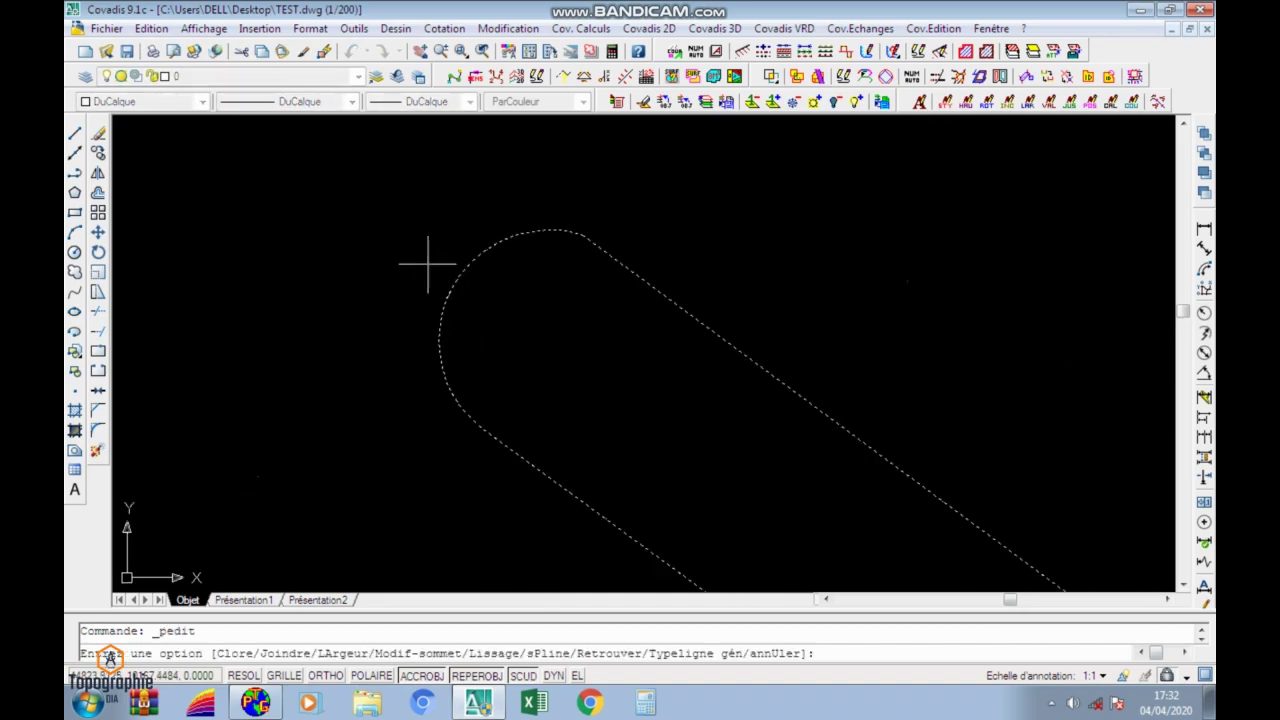
left_click(98, 152)
key("Return")
Erase the standalone arc below the elongated rounded polyline's upper-left end.
scroll(410, 230, "down", 8)
middle_click_drag(646, 374, 594, 323)
scroll(646, 377, "up", 3)
scroll(684, 382, "down", 4)
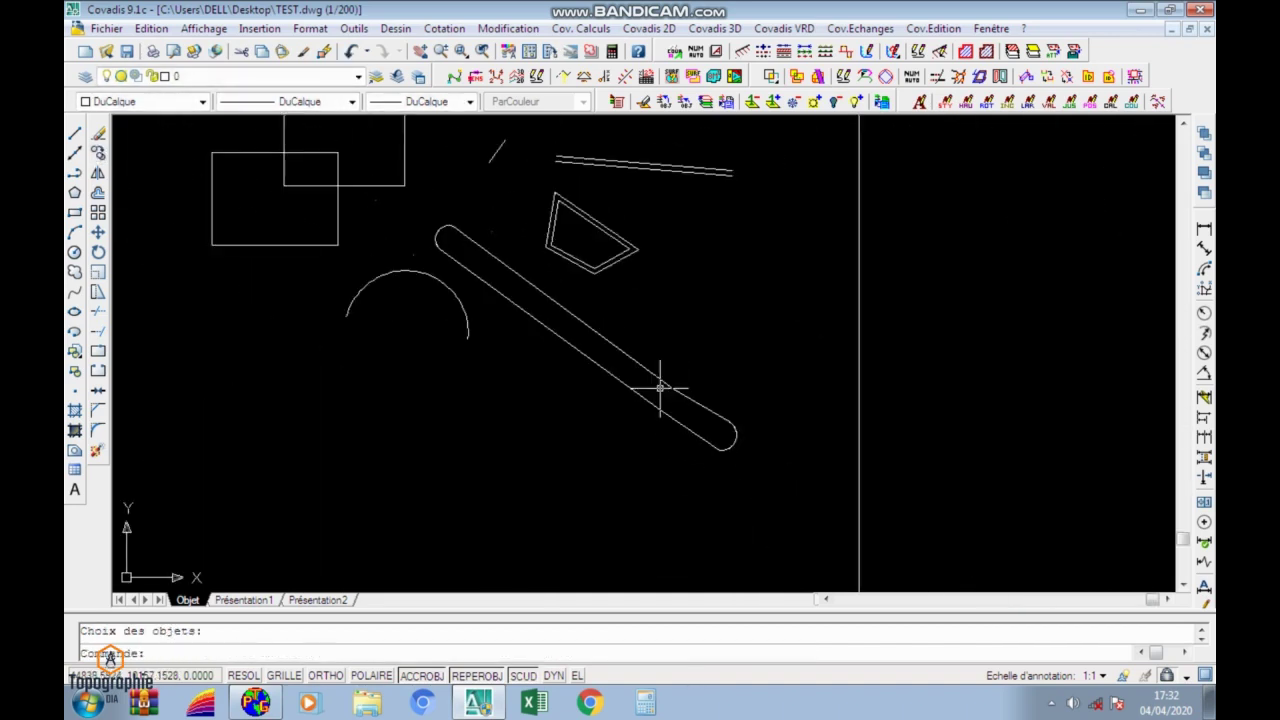
mouse_move(534, 370)
middle_mouse_down()
mouse_move(466, 303)
mouse_move(686, 429)
middle_mouse_up()
scroll(670, 397, "up", 5)
left_click(630, 314)
key("Delete")
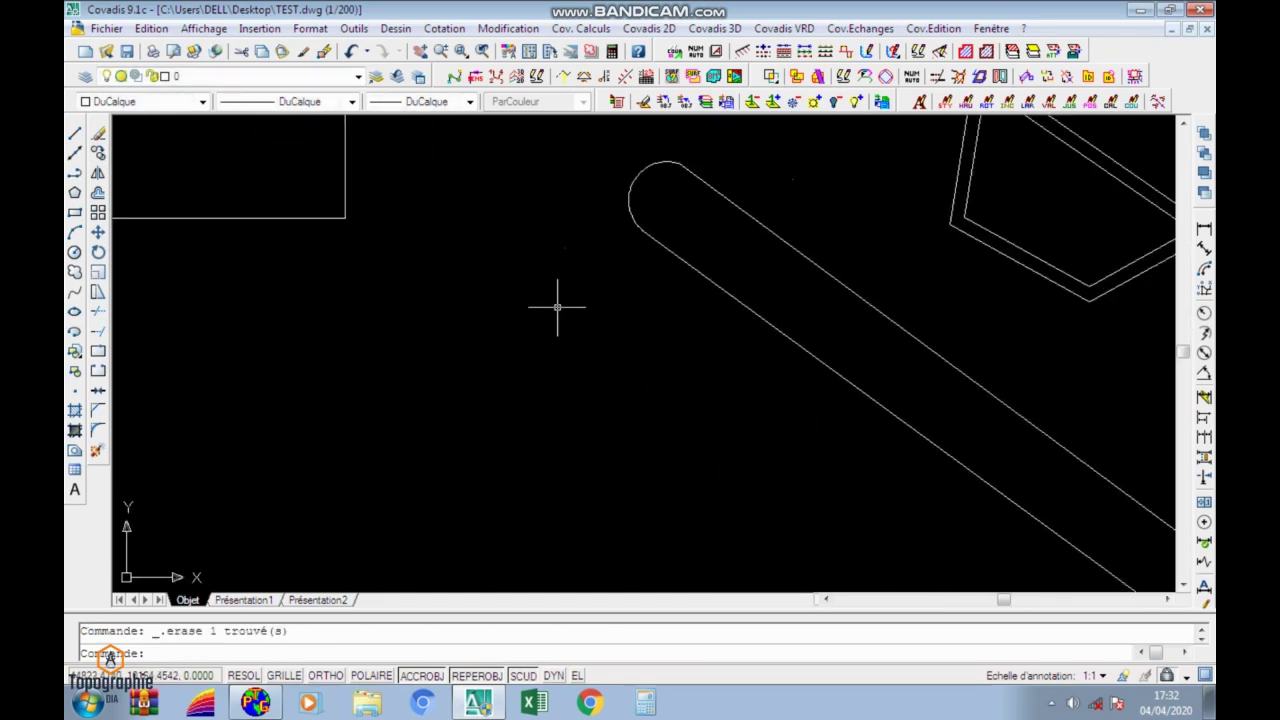
Draw a nearly vertical straight polyline crossing the two parallel lines near their right ends.
scroll(609, 337, "down", 5)
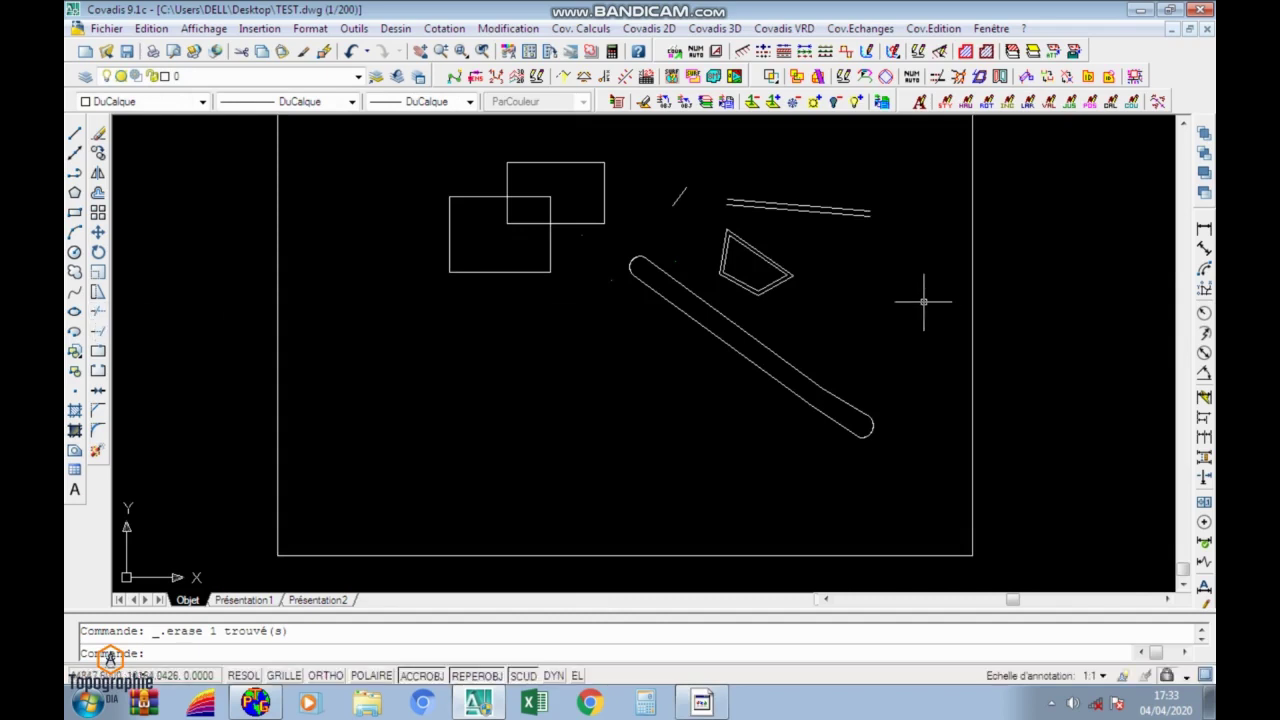
scroll(860, 200, "up", 6)
left_click(75, 173)
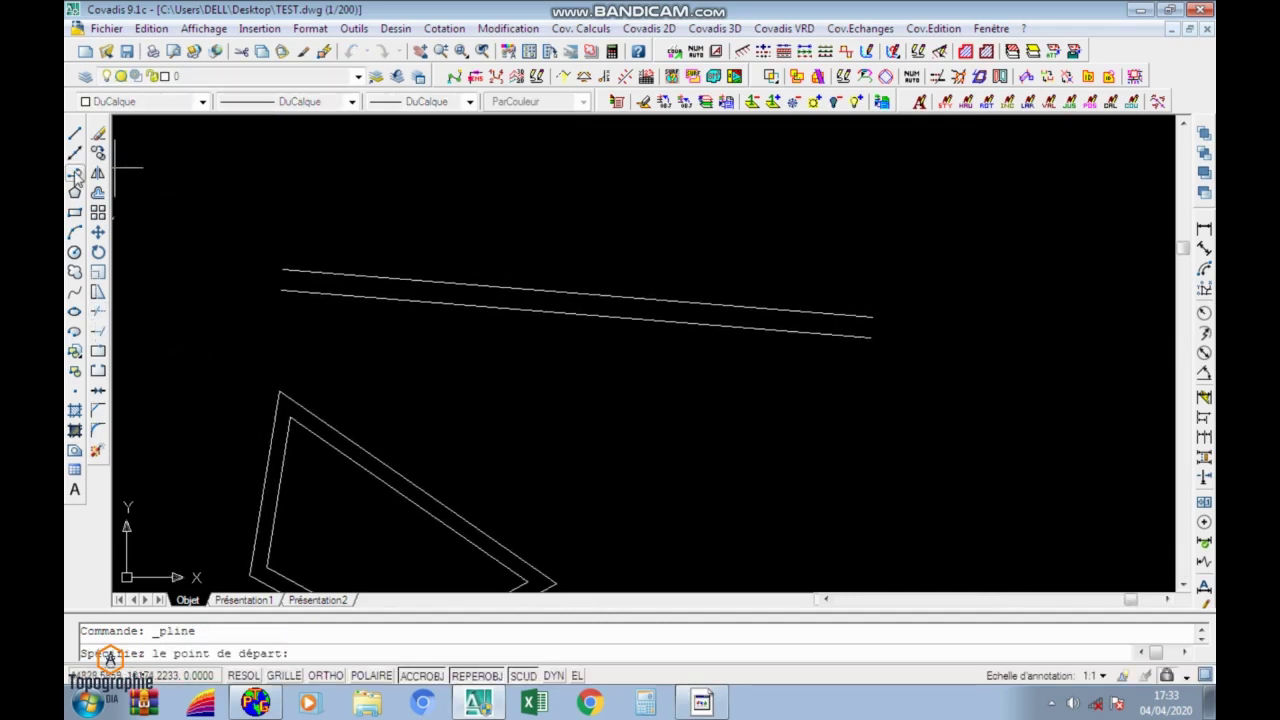
left_click(754, 206)
left_click(740, 490)
key("Return")
scroll(786, 343, "up", 2)
middle_click_drag(786, 343, 434, 329)
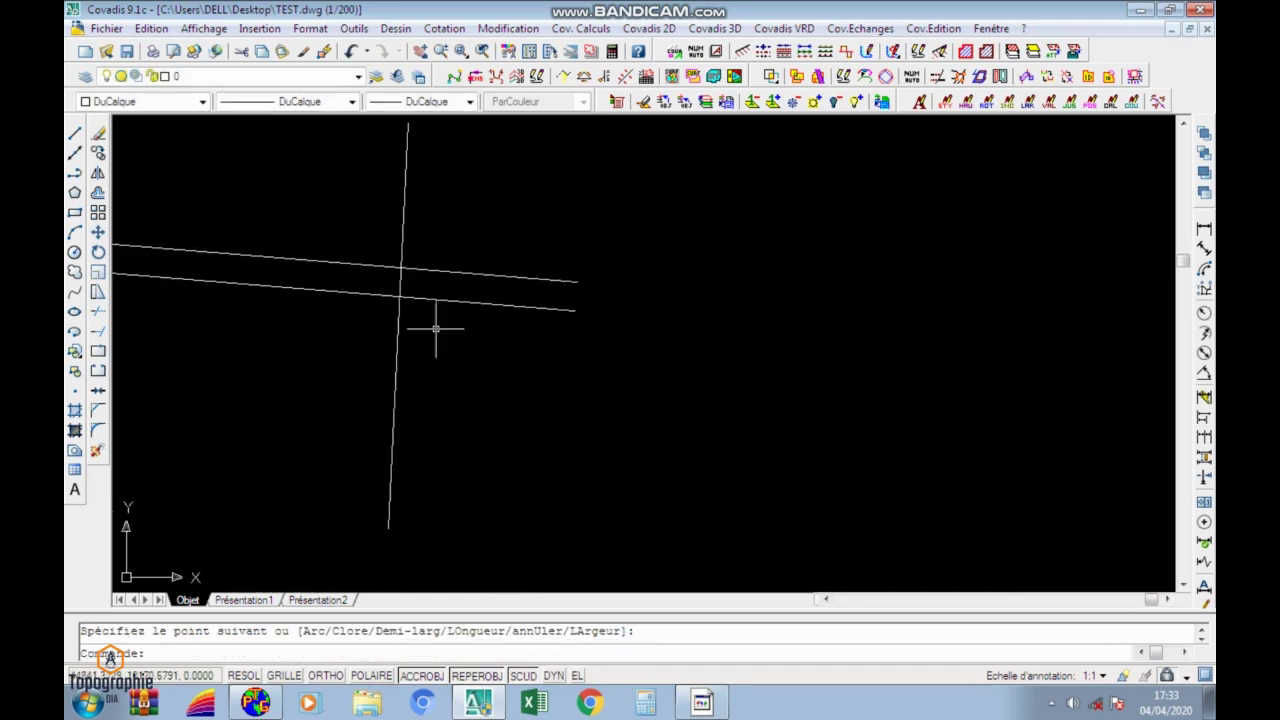
Trim the two parallel lines to the right of the crossing polyline, using that polyline as the cutting edge.
left_click(99, 316)
left_click(412, 192)
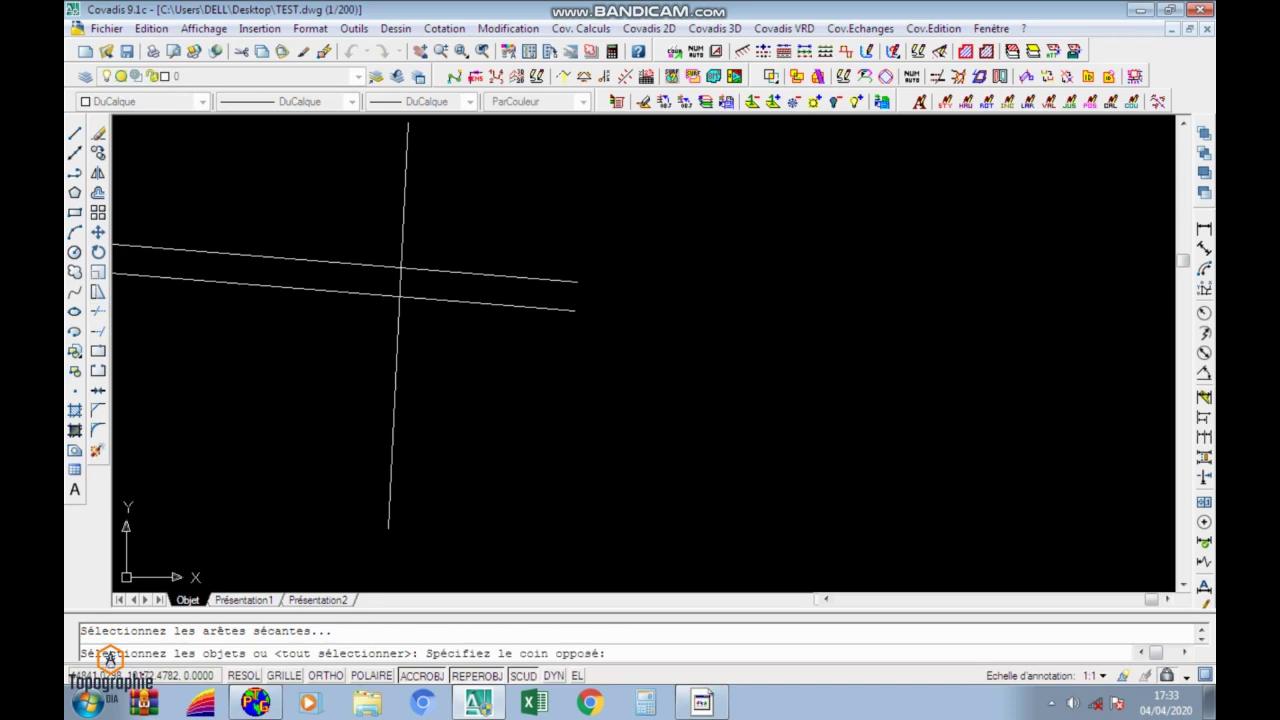
left_click(390, 212)
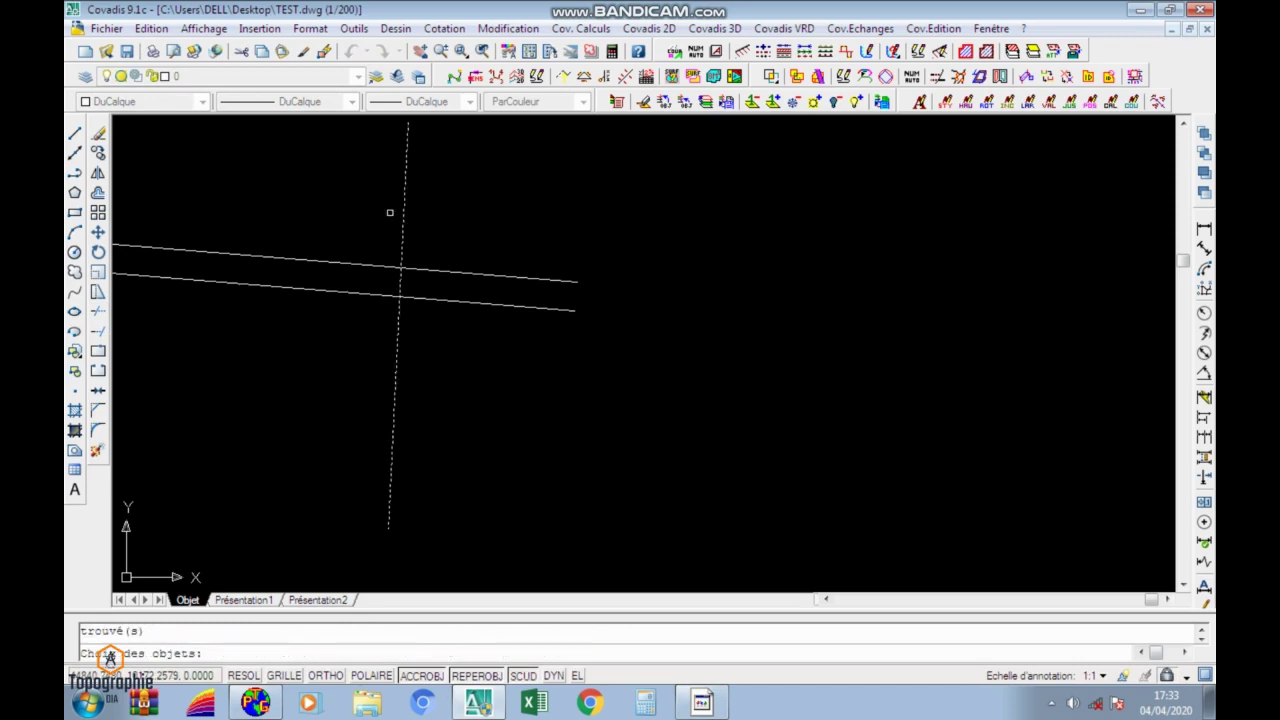
key("Return")
left_click(516, 247)
left_click(477, 282)
left_click(552, 252)
left_click(485, 340)
key("Return")
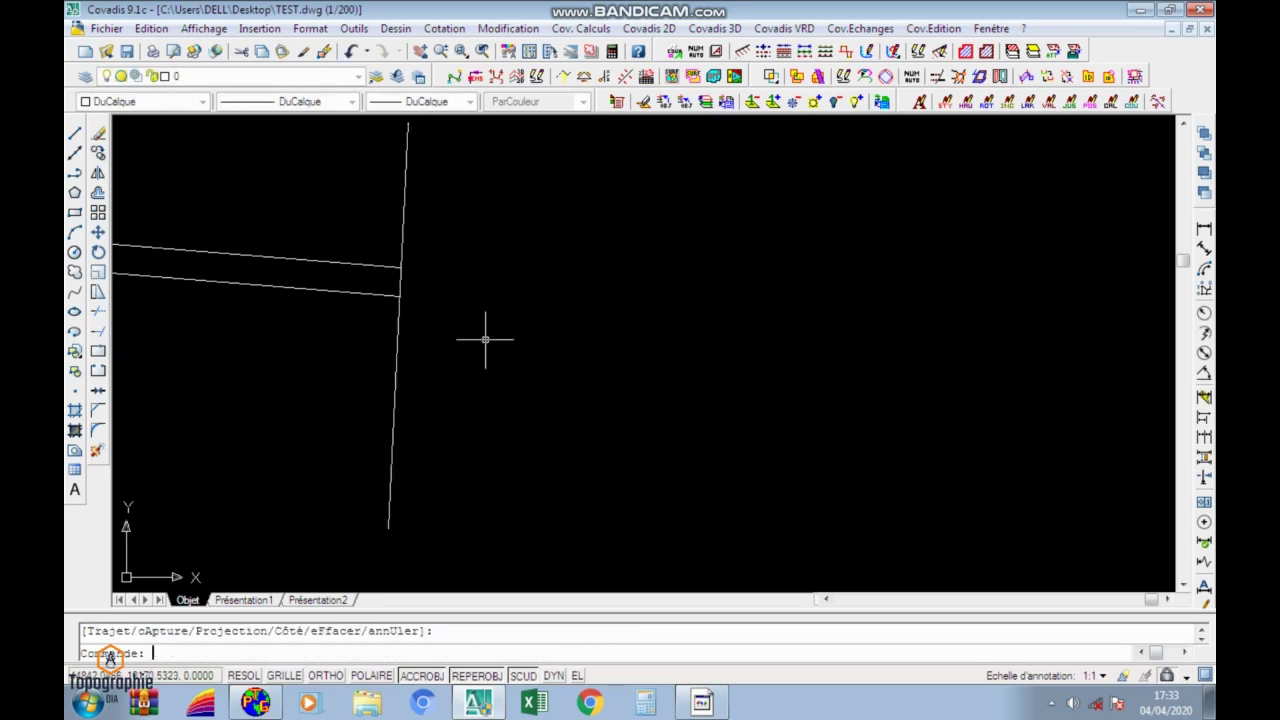
Trim off the crossing polyline's portions above and below the two parallel lines, using those lines as cutting edges.
scroll(467, 316, "down", 3)
scroll(427, 297, "up", 5)
left_click(497, 279)
left_click(451, 297)
key("Return")
left_click(499, 255)
left_click(472, 272)
key("Return")
scroll(477, 275, "down", 3)
scroll(479, 298, "up", 5)
left_click(492, 278)
left_click(466, 289)
left_click(480, 312)
scroll(430, 340, "down", 3)
scroll(308, 344, "up", 5)
Draw a nearly vertical straight polyline at a distance to the right of the two parallel lines.
middle_click_drag(472, 287, 615, 192)
scroll(615, 192, "up", 3)
scroll(402, 292, "down", 7)
middle_click_drag(330, 335, 573, 194)
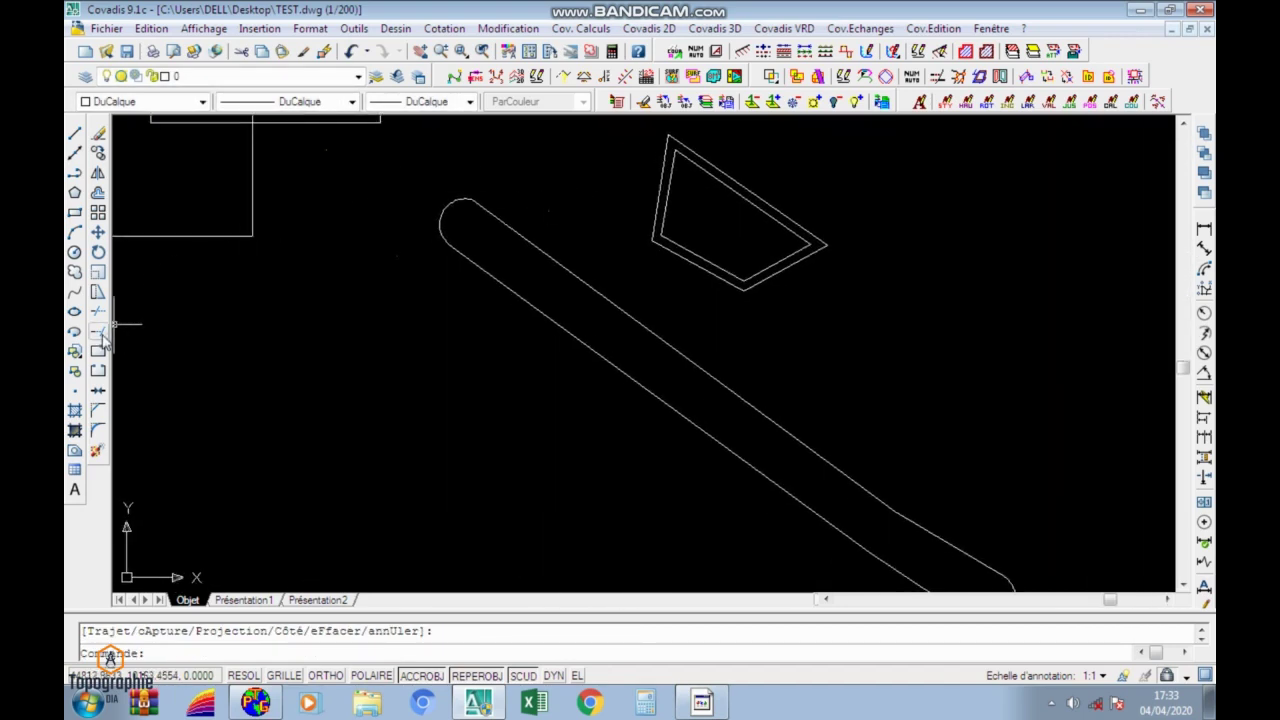
scroll(531, 337, "down", 6)
mouse_move(614, 284)
middle_mouse_down()
mouse_move(512, 295)
mouse_move(346, 278)
middle_mouse_up()
scroll(537, 293, "up", 6)
left_click(75, 174)
left_click(423, 179)
scroll(410, 320, "up", 2)
key("Escape")
Erase the short leftover segment joining the right ends of the two parallel lines.
left_click(429, 214)
left_click(526, 348)
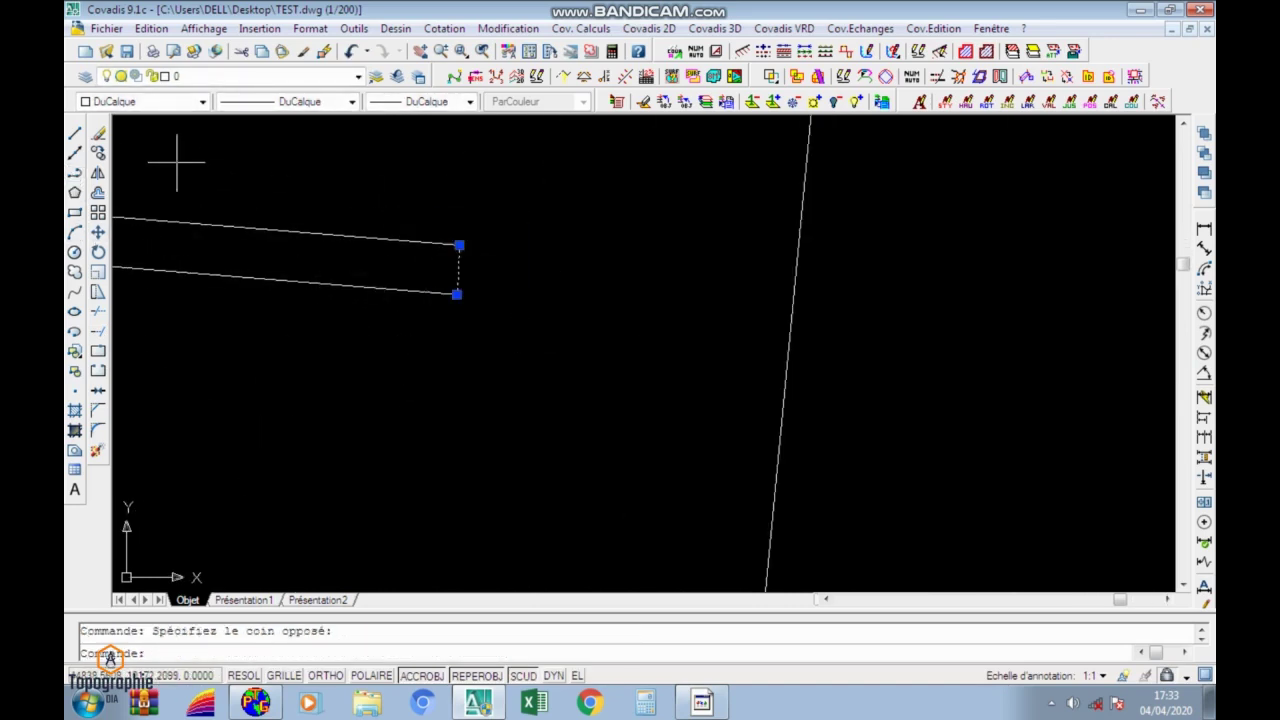
left_click(98, 134)
Extend both parallel lines to the nearly vertical polyline on their right, using it as the boundary edge.
scroll(200, 250, "down", 2)
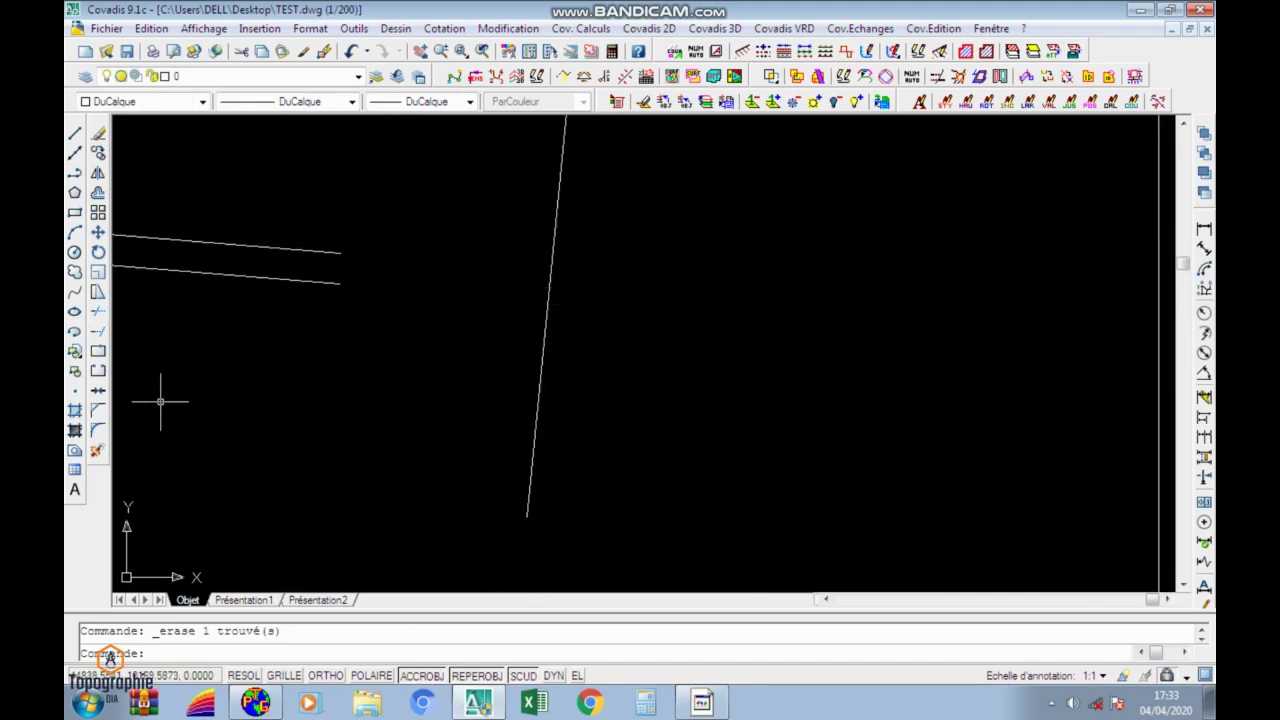
left_click(98, 332)
left_click(550, 272)
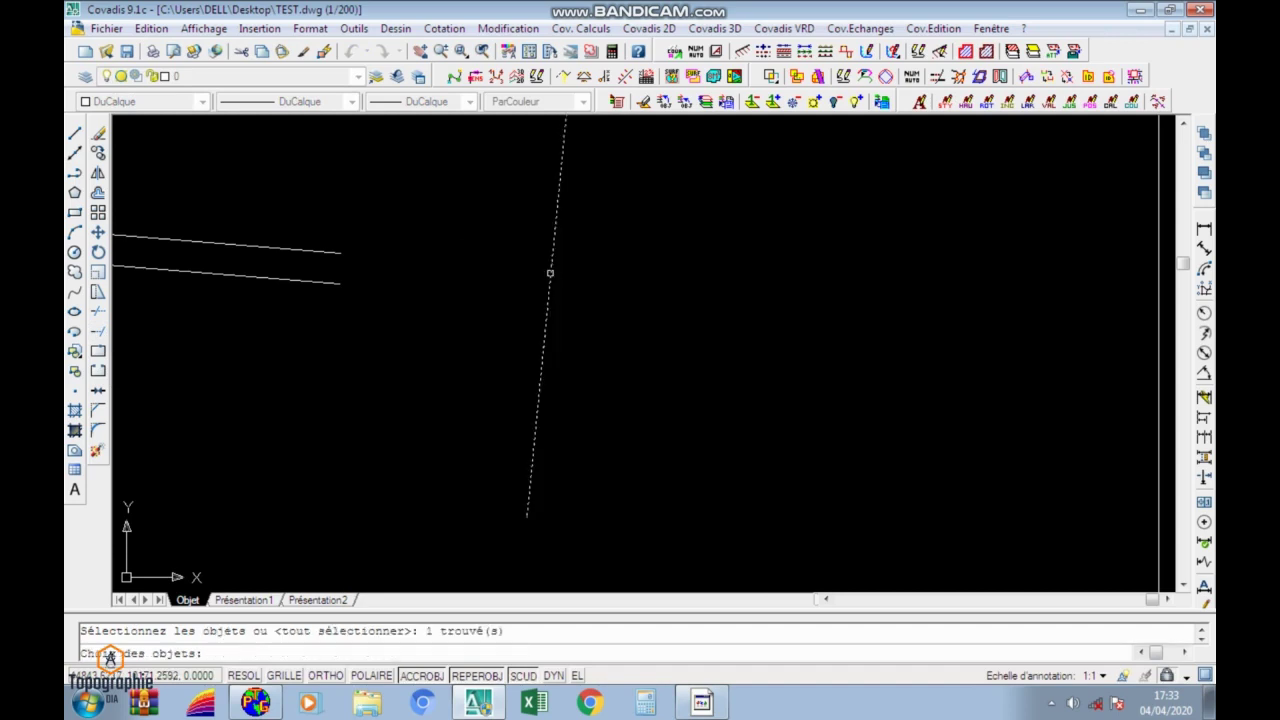
key("Return")
left_click_drag(350, 207, 268, 318)
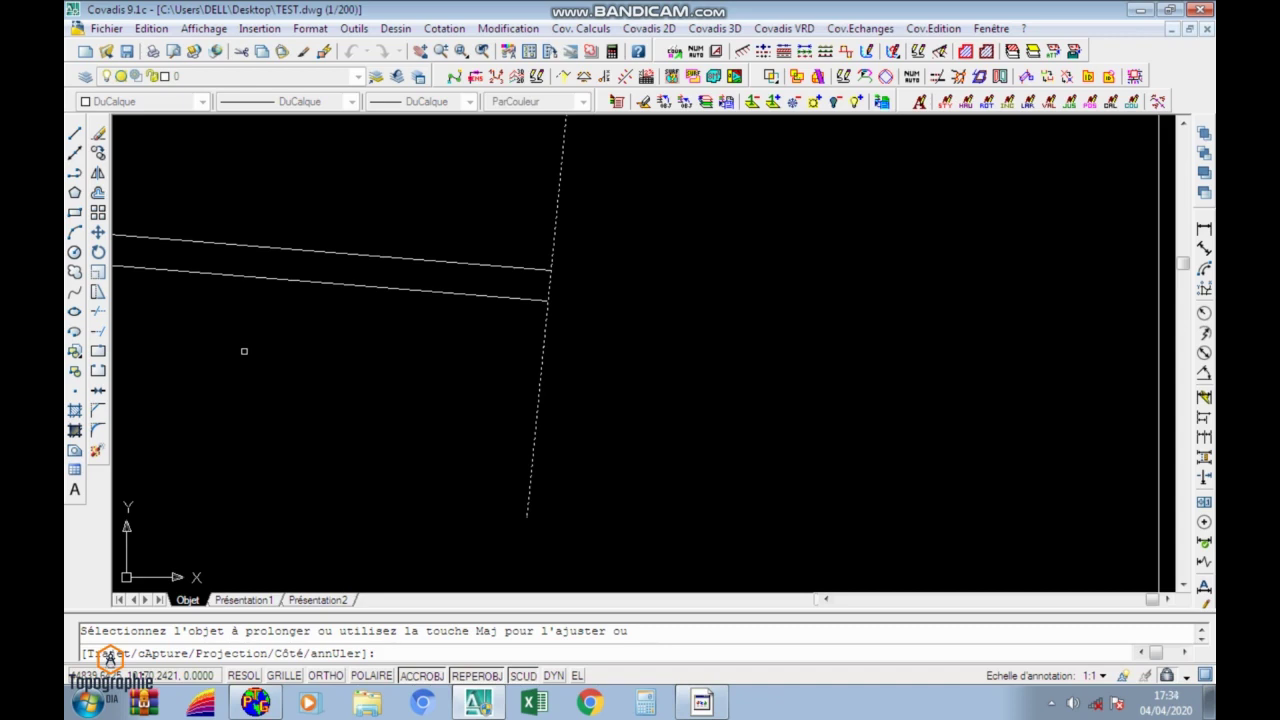
key("Return")
Draw a circle with a radius of about 6.11 below the lower-left rectangle.
scroll(389, 294, "down", 3)
middle_click_drag(429, 300, 624, 263)
scroll(480, 300, "down", 2)
scroll(429, 280, "up", 1)
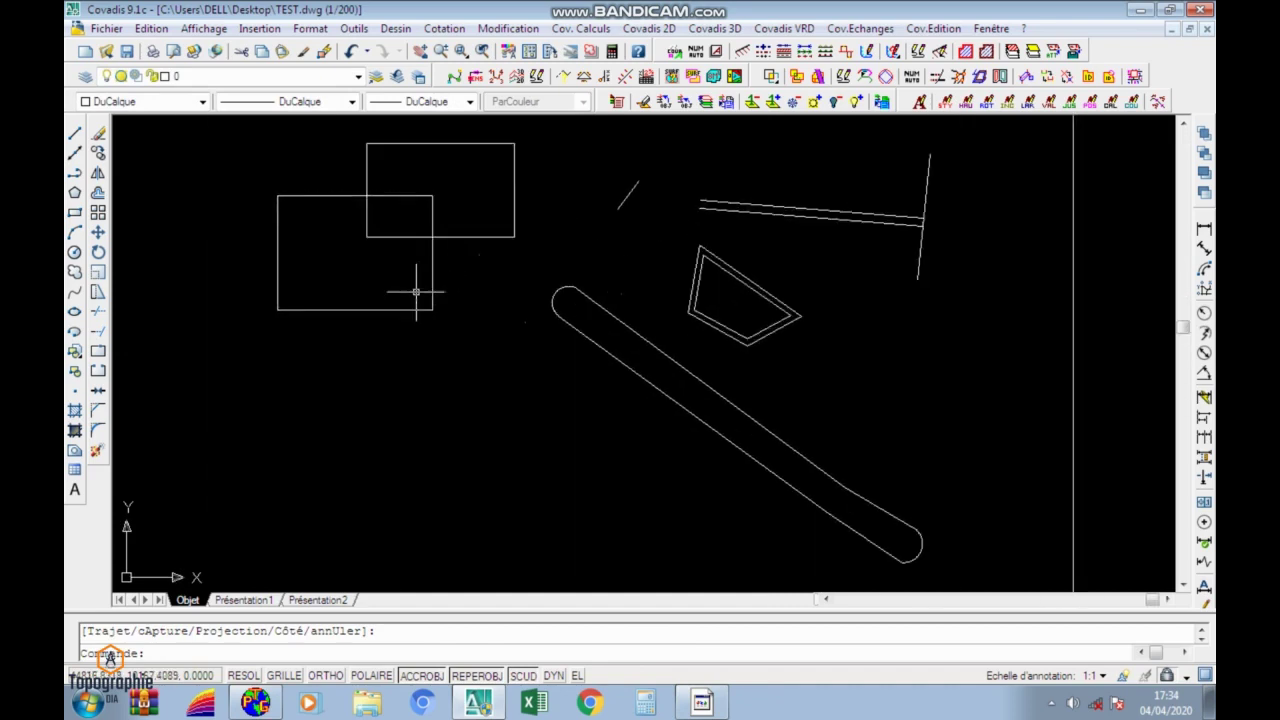
middle_click_drag(157, 334, 257, 334)
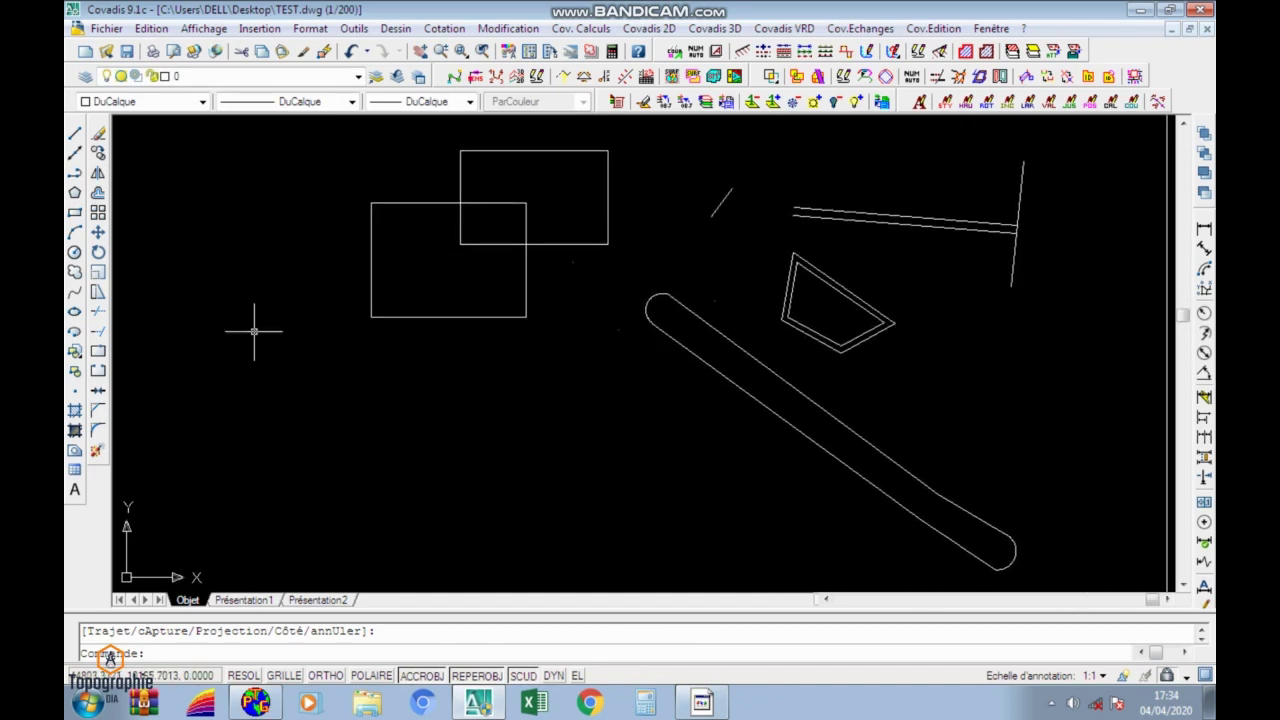
left_click(74, 252)
left_click(436, 438)
left_click(523, 354)
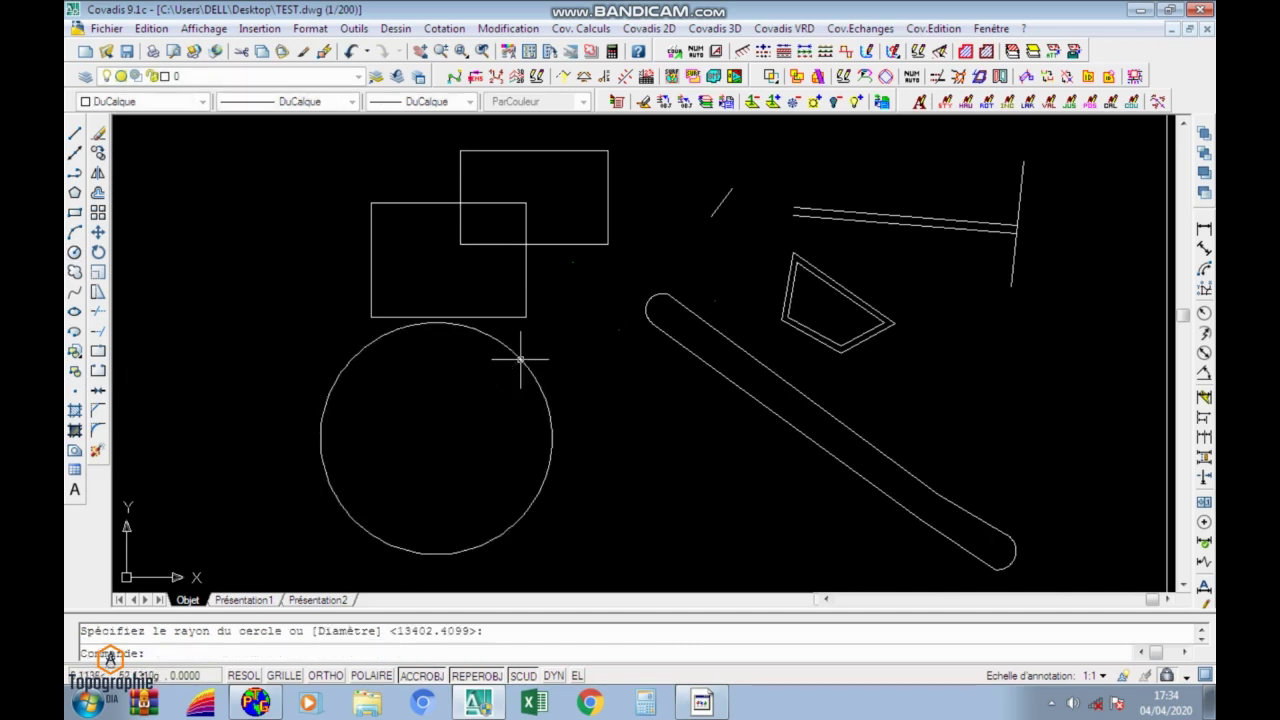
Draw a circle of radius 2 to the lower right of the large circle and one of radius 1 beside it.
middle_click_drag(449, 443, 583, 363)
key("Return")
left_click(586, 421)
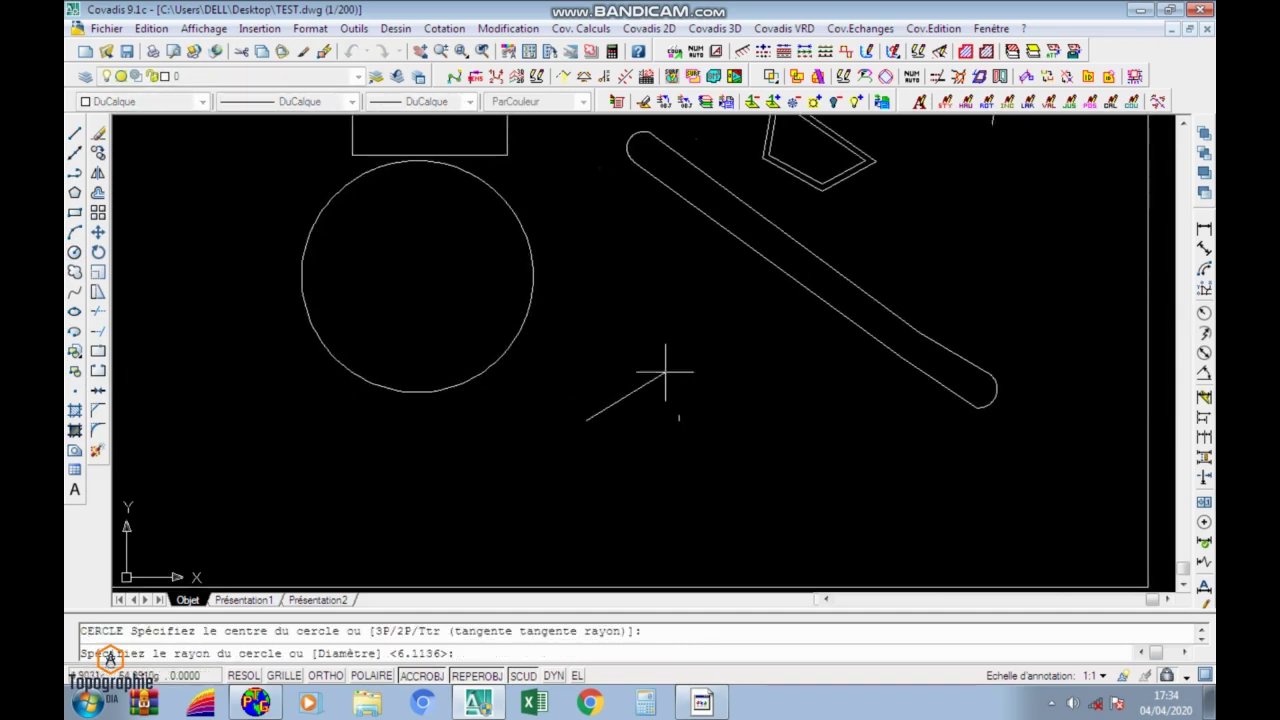
type("2")
key("Return")
key("Return")
left_click(655, 366)
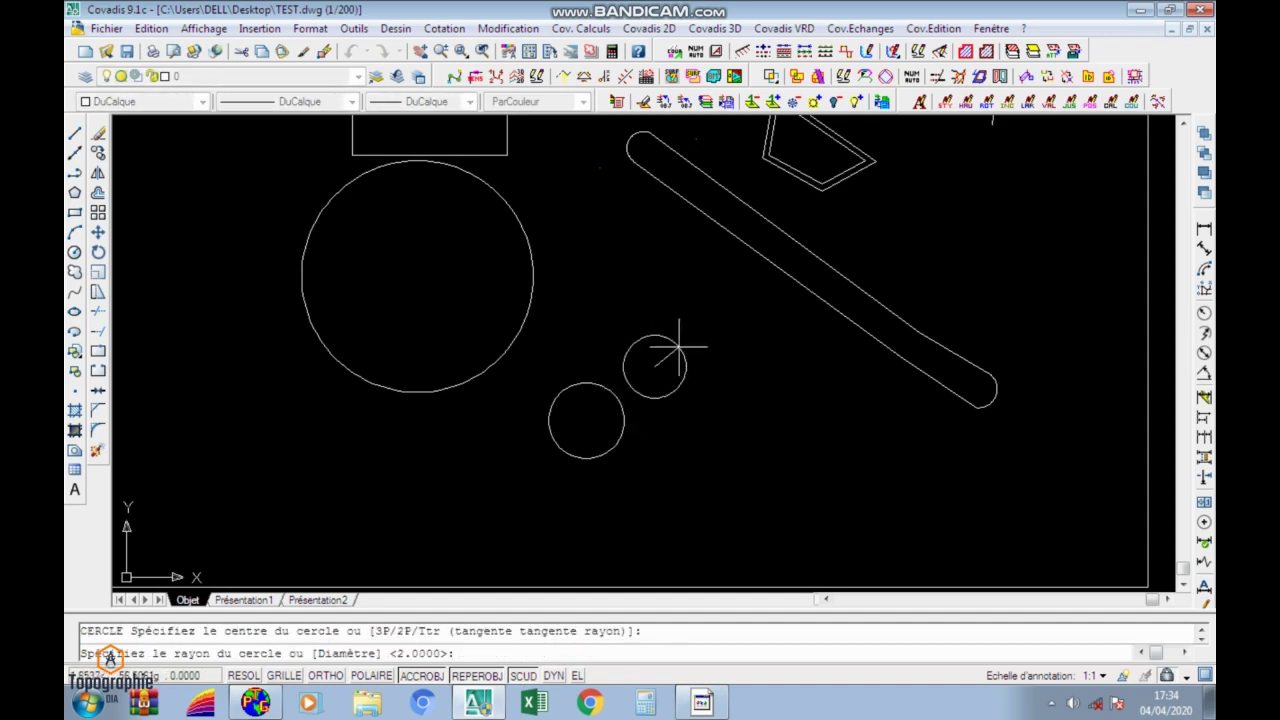
type("1")
key("Return")
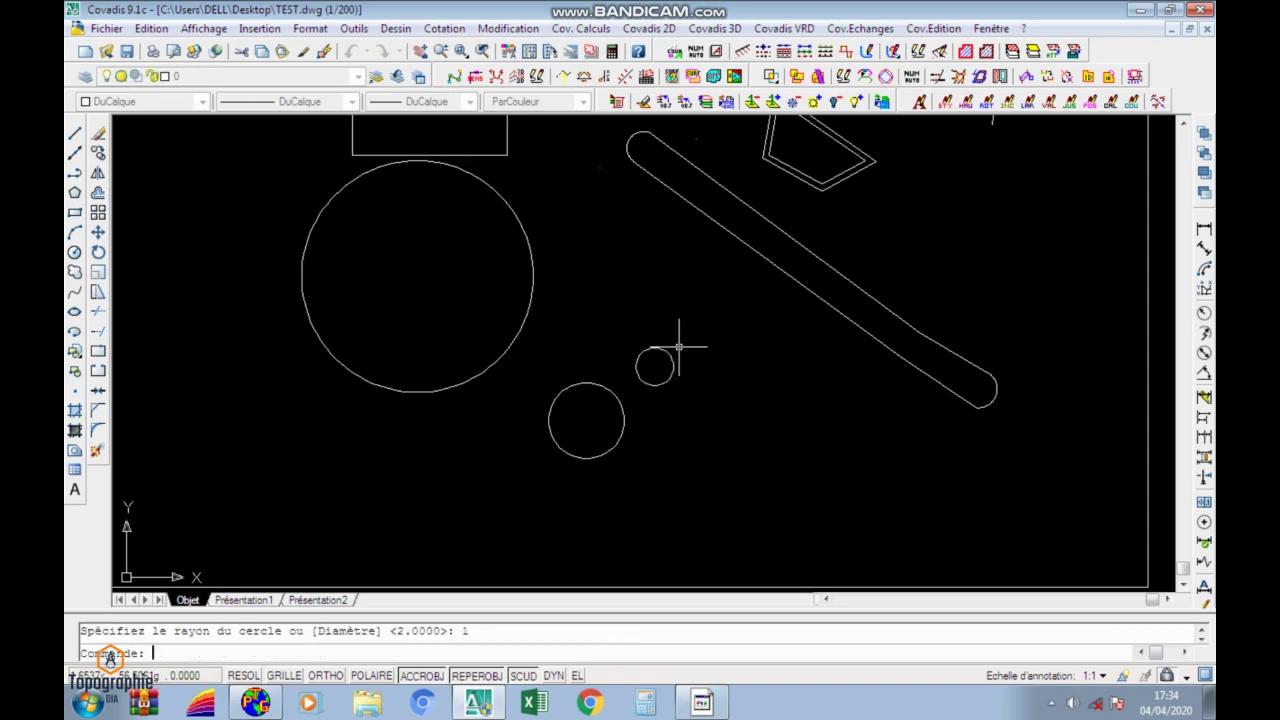
Draw another circle freehand just above the radius 1 circle, between the large circle and the elongated polyline.
scroll(668, 360, "up", 3)
middle_click_drag(656, 373, 463, 340)
scroll(588, 323, "down", 3)
mouse_move(514, 281)
middle_mouse_down()
mouse_move(503, 274)
mouse_move(569, 372)
middle_mouse_up()
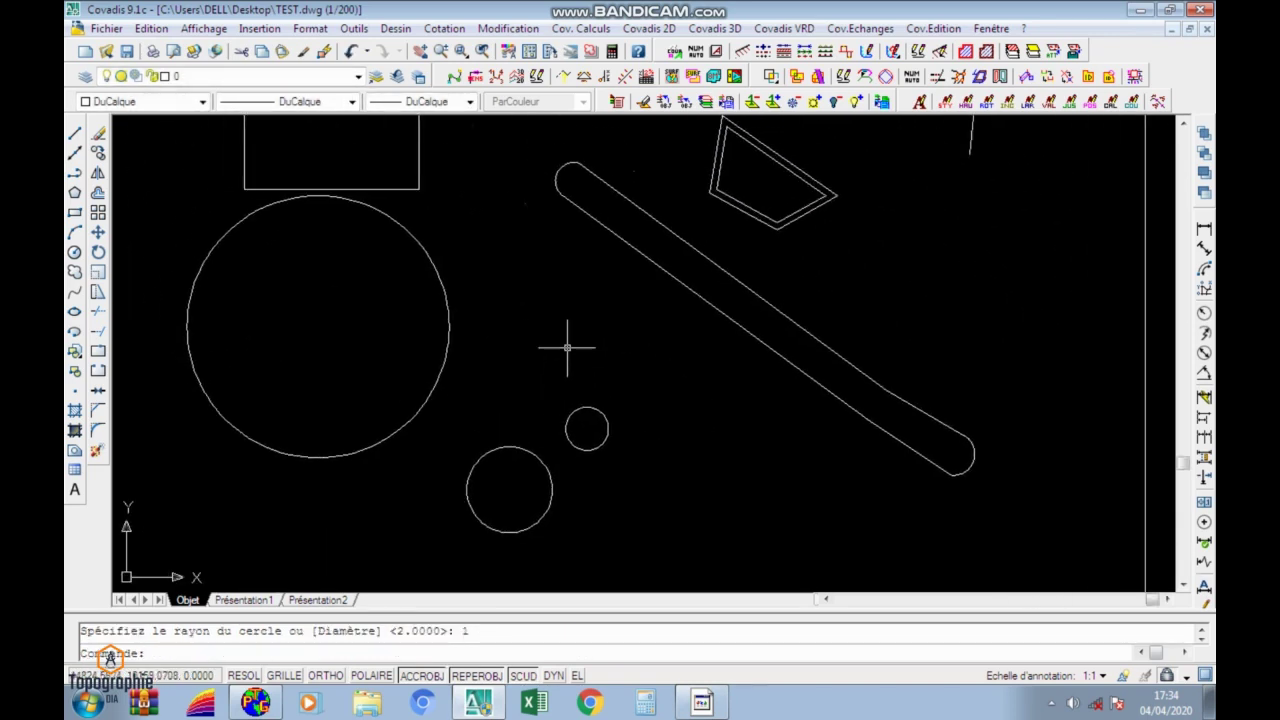
type("C")
key("Return")
left_click(567, 347)
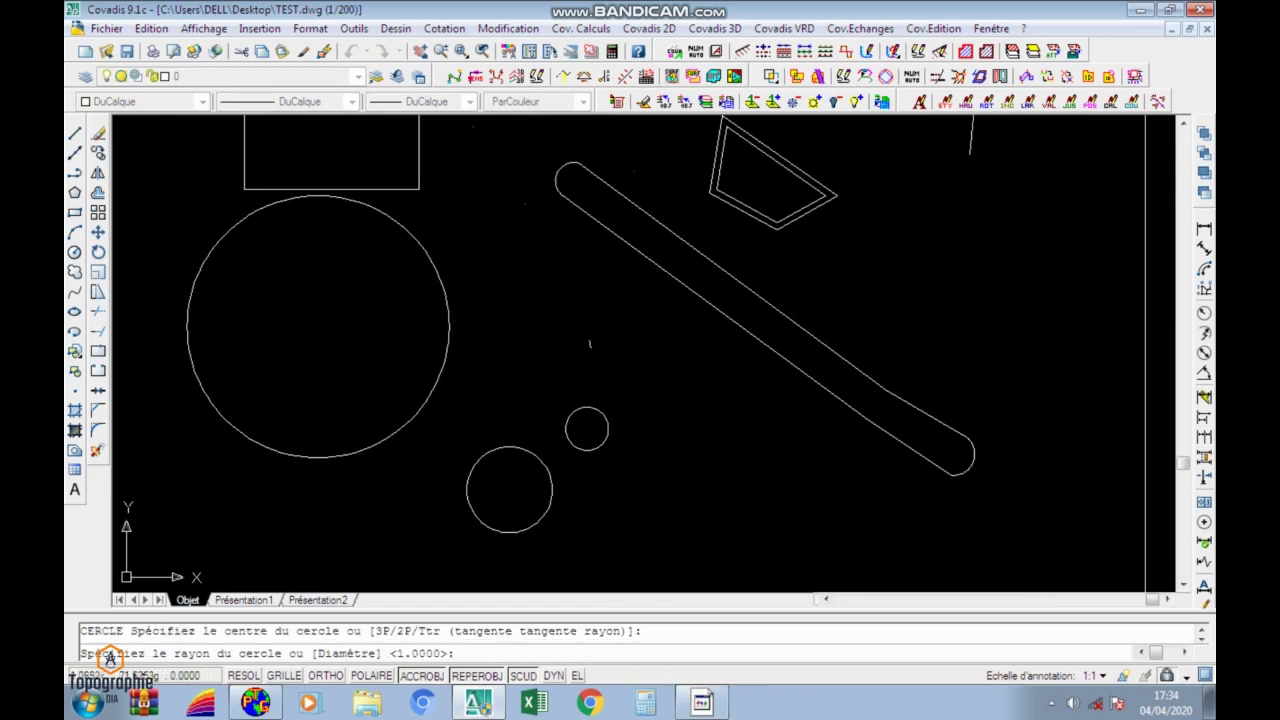
Draw an ellipse between the upper edge of the elongated polyline and the lower-left edge of the double quadrilateral.
middle_click_drag(324, 254, 394, 186)
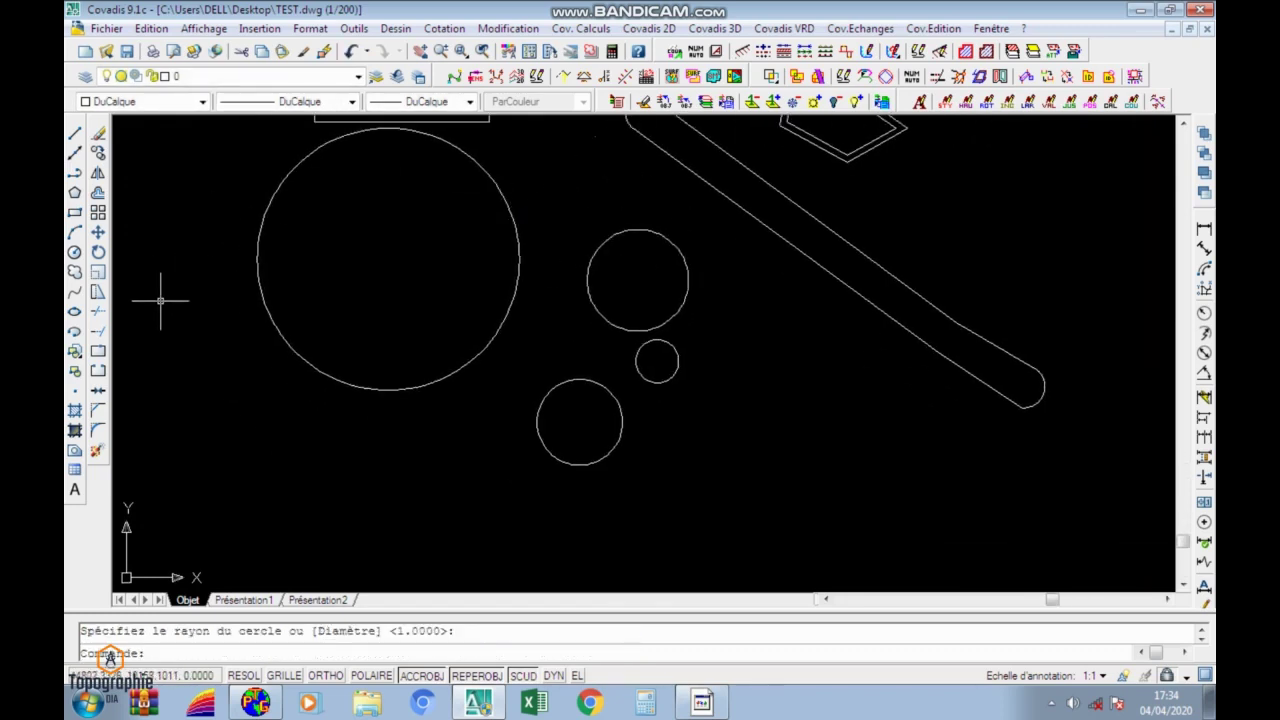
left_click(75, 314)
scroll(360, 286, "down", 6)
scroll(527, 352, "up", 10)
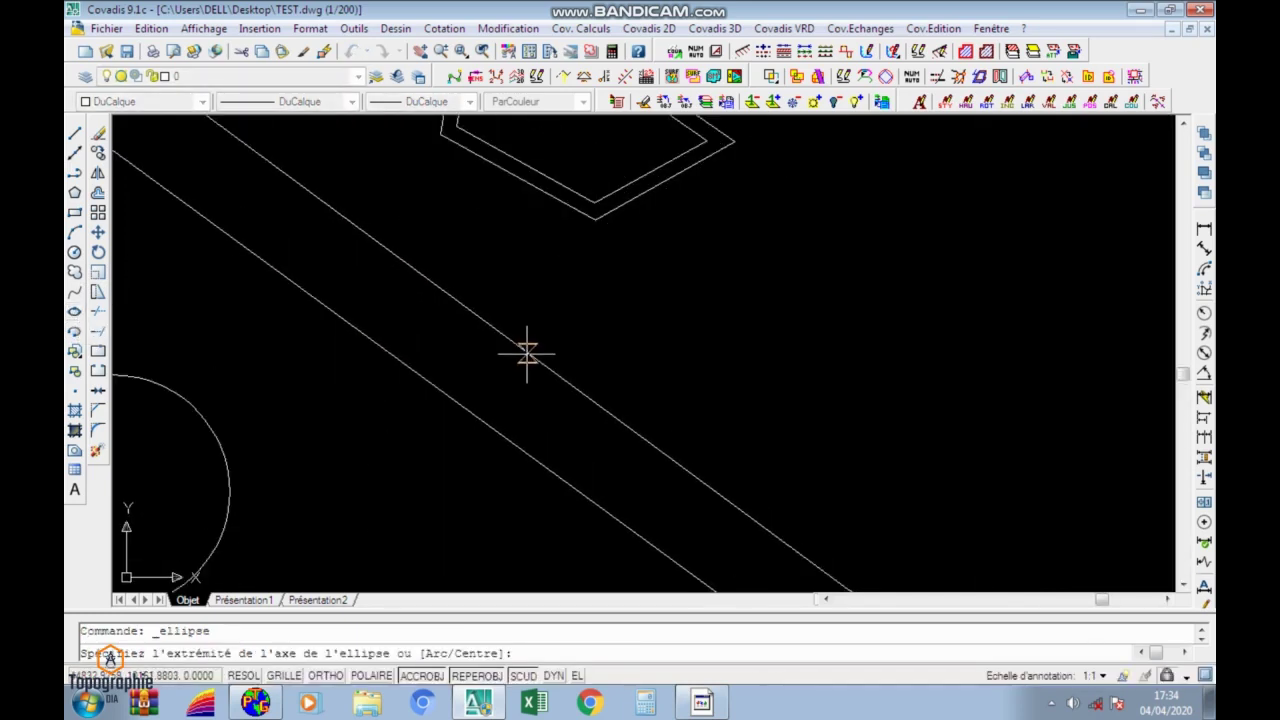
scroll(434, 286, "up", 2)
scroll(529, 194, "up", 2)
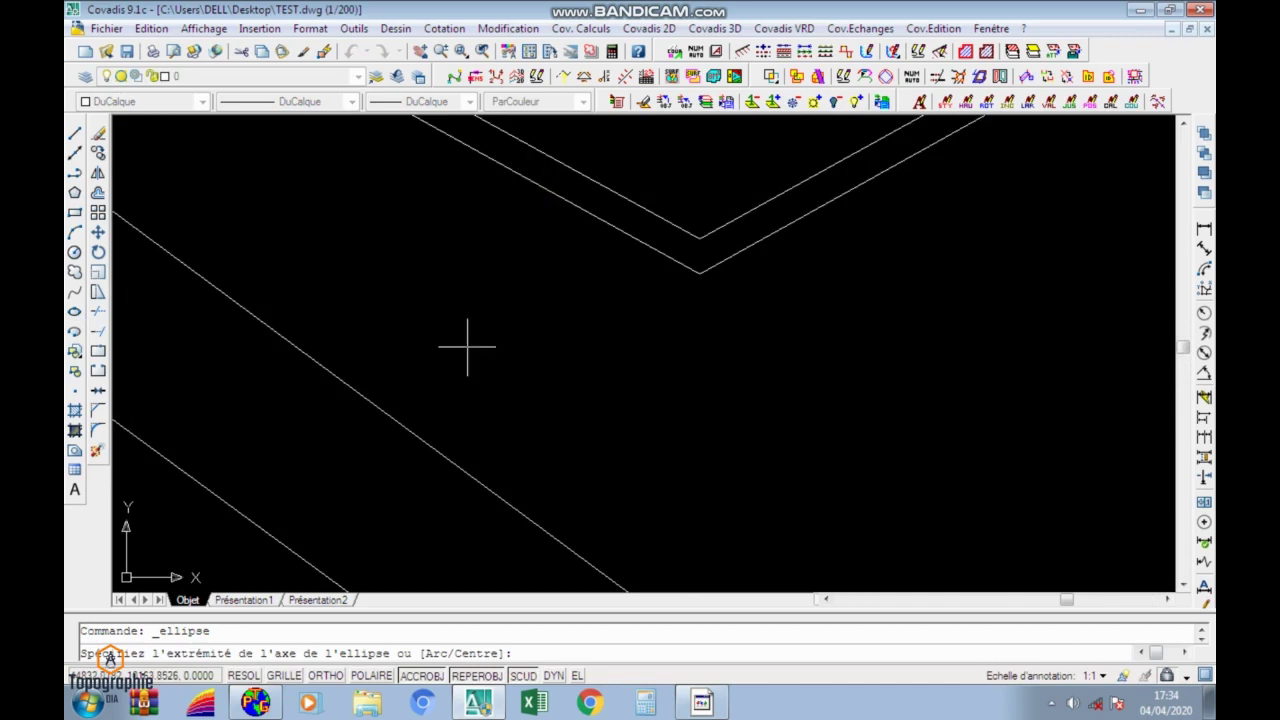
left_click(349, 388)
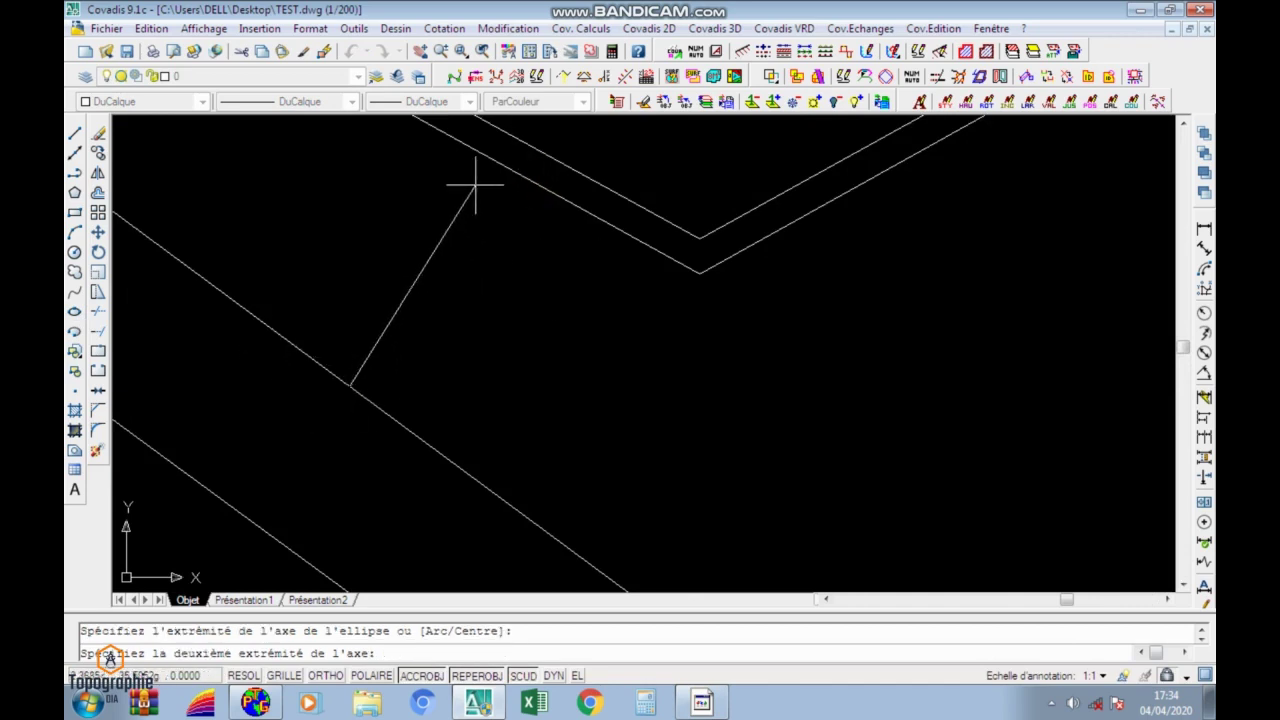
left_click(479, 152)
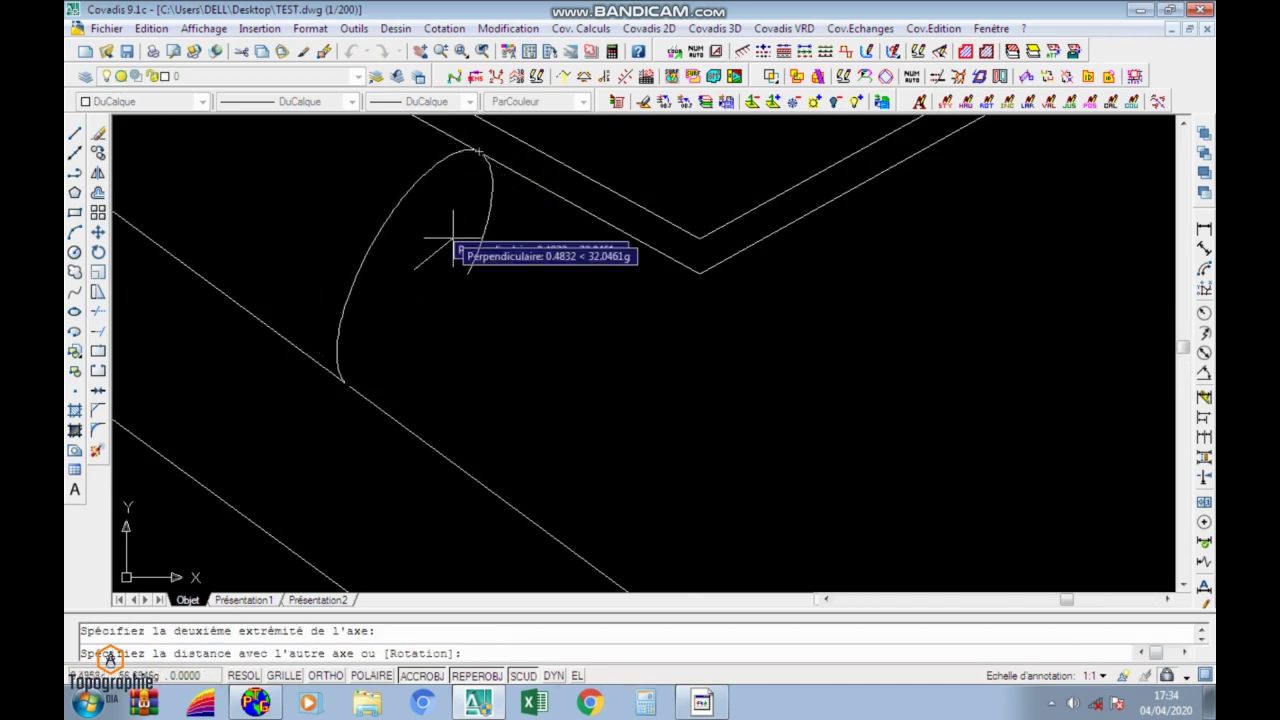
left_click(503, 283)
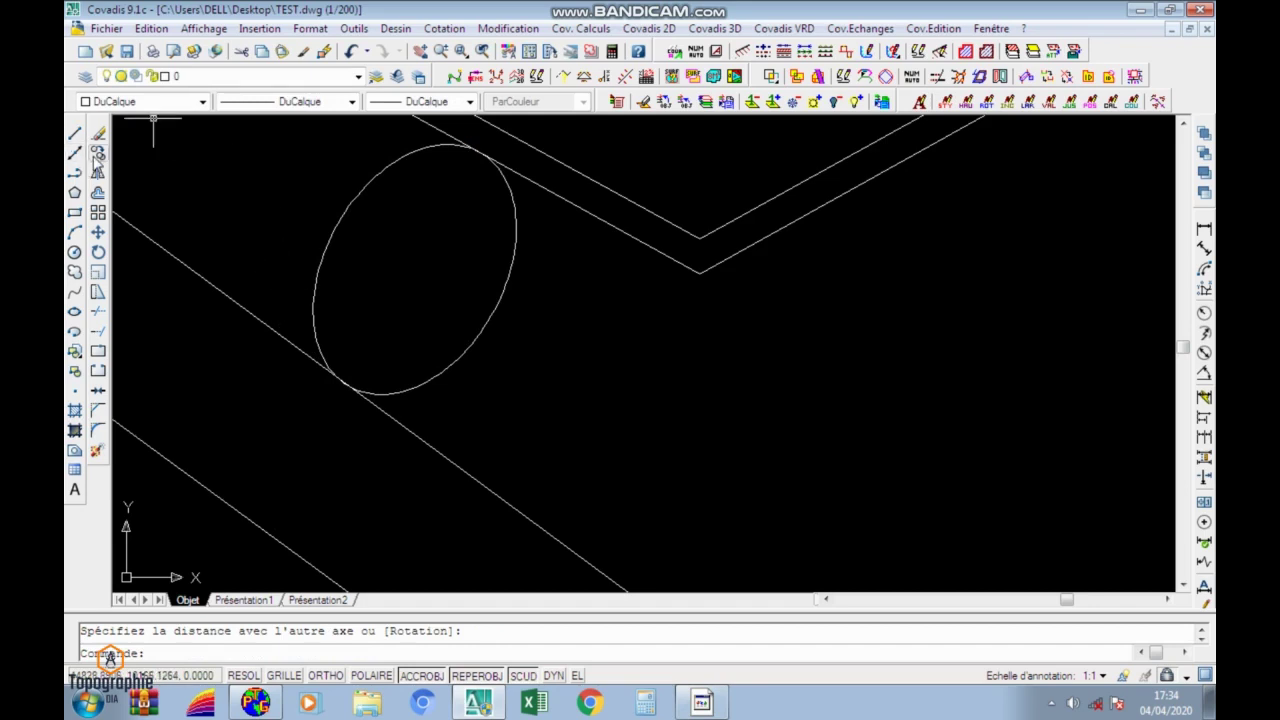
Start a block definition and select the four circles as its objects.
scroll(412, 262, "up", 2)
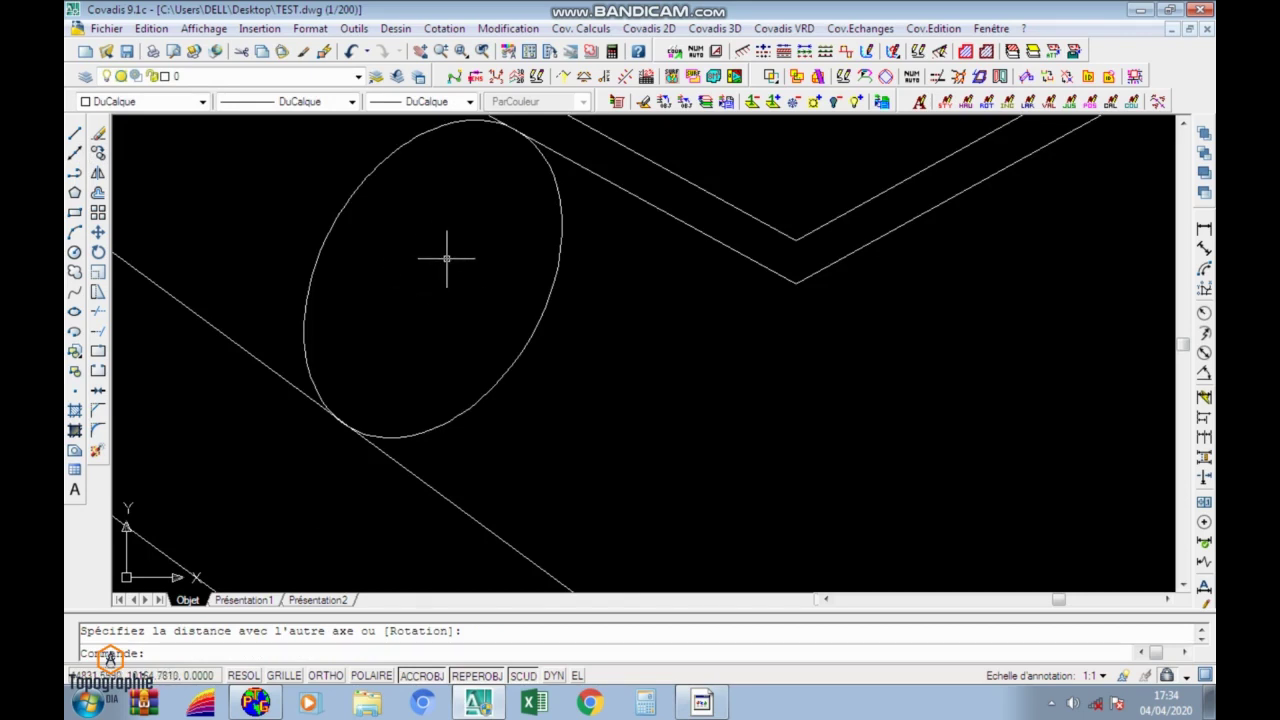
scroll(429, 280, "down", 5)
scroll(383, 264, "up", 5)
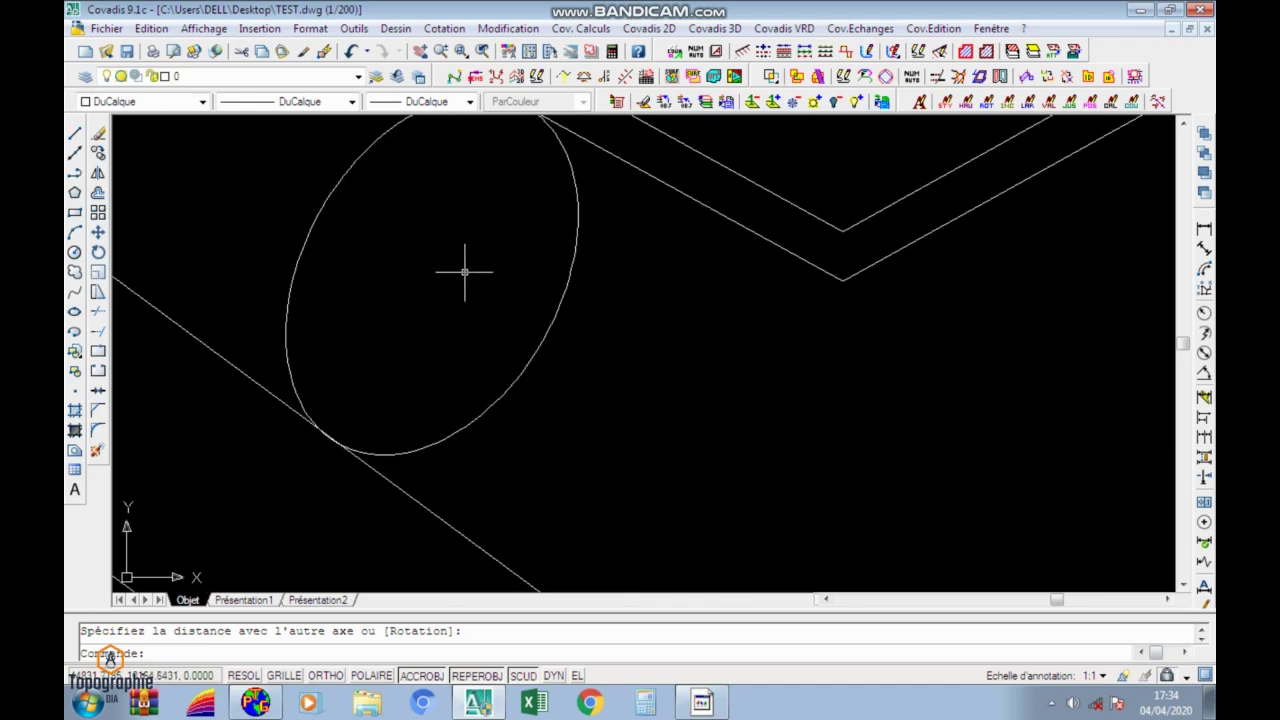
scroll(465, 272, "down", 7)
middle_click_drag(457, 284, 645, 215)
middle_click_drag(209, 435, 326, 366)
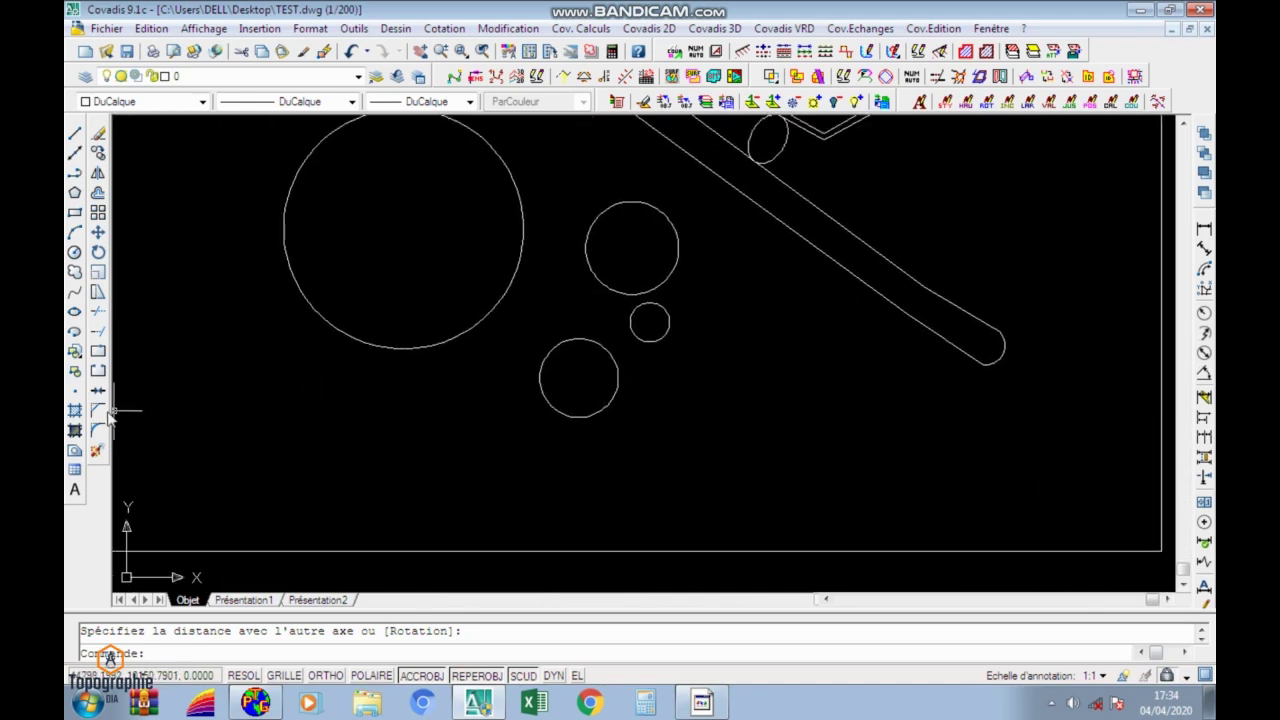
left_click(75, 372)
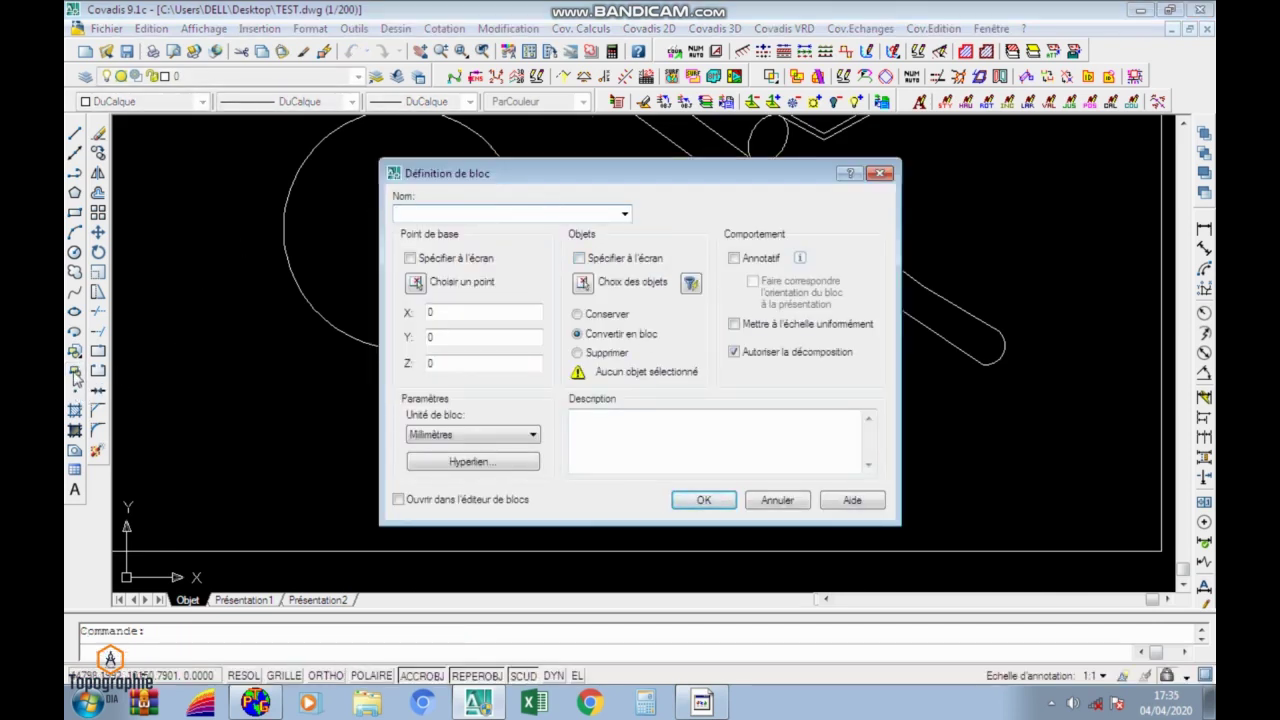
left_click(691, 286)
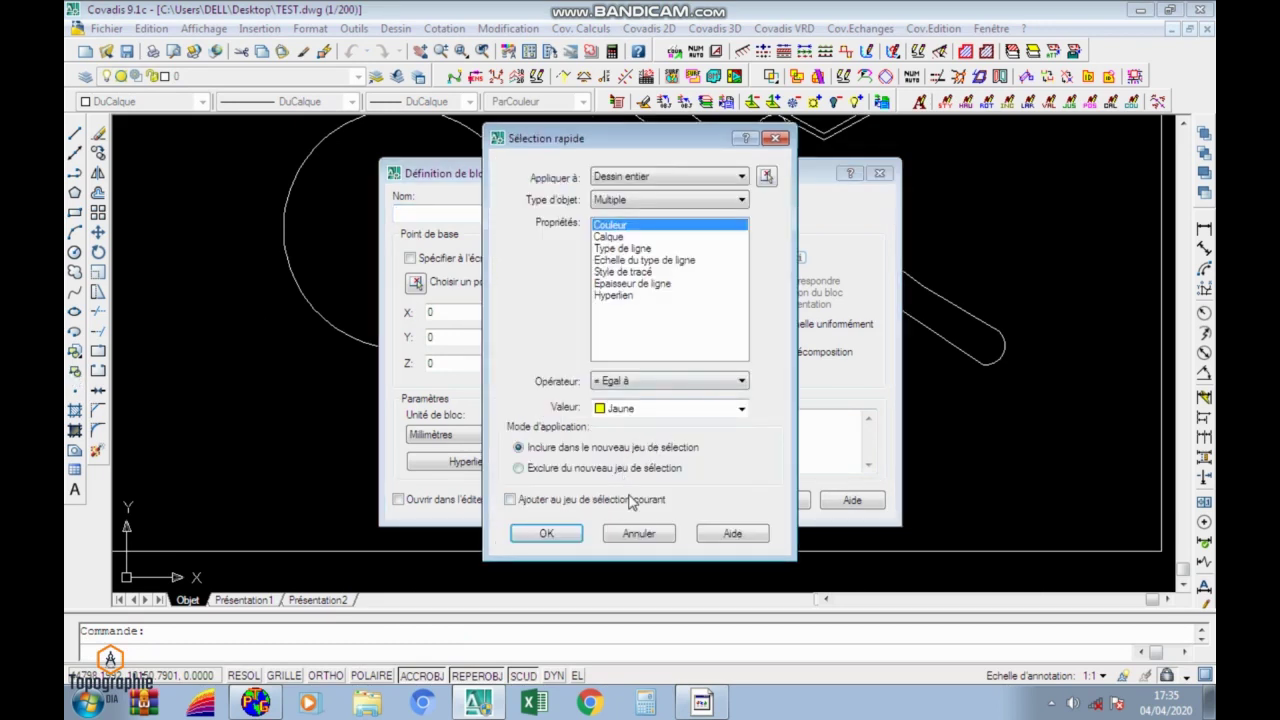
left_click(637, 535)
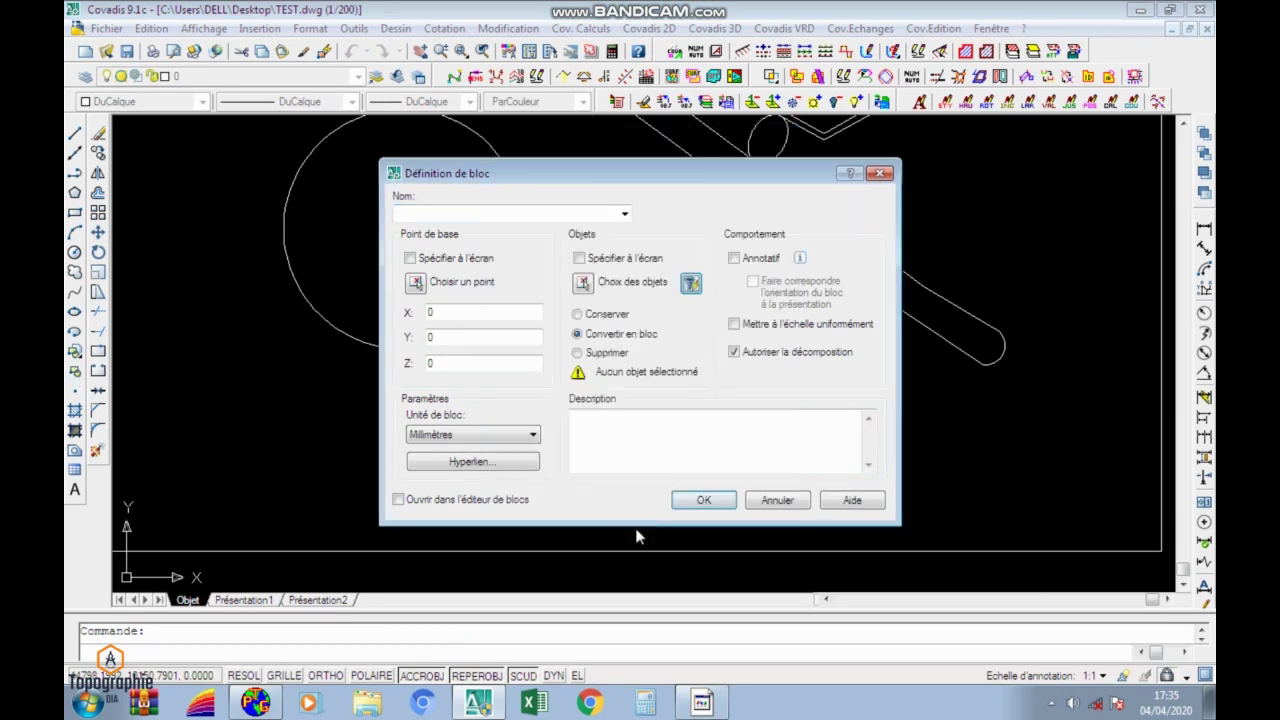
left_click(583, 286)
left_click(710, 400)
left_click(485, 243)
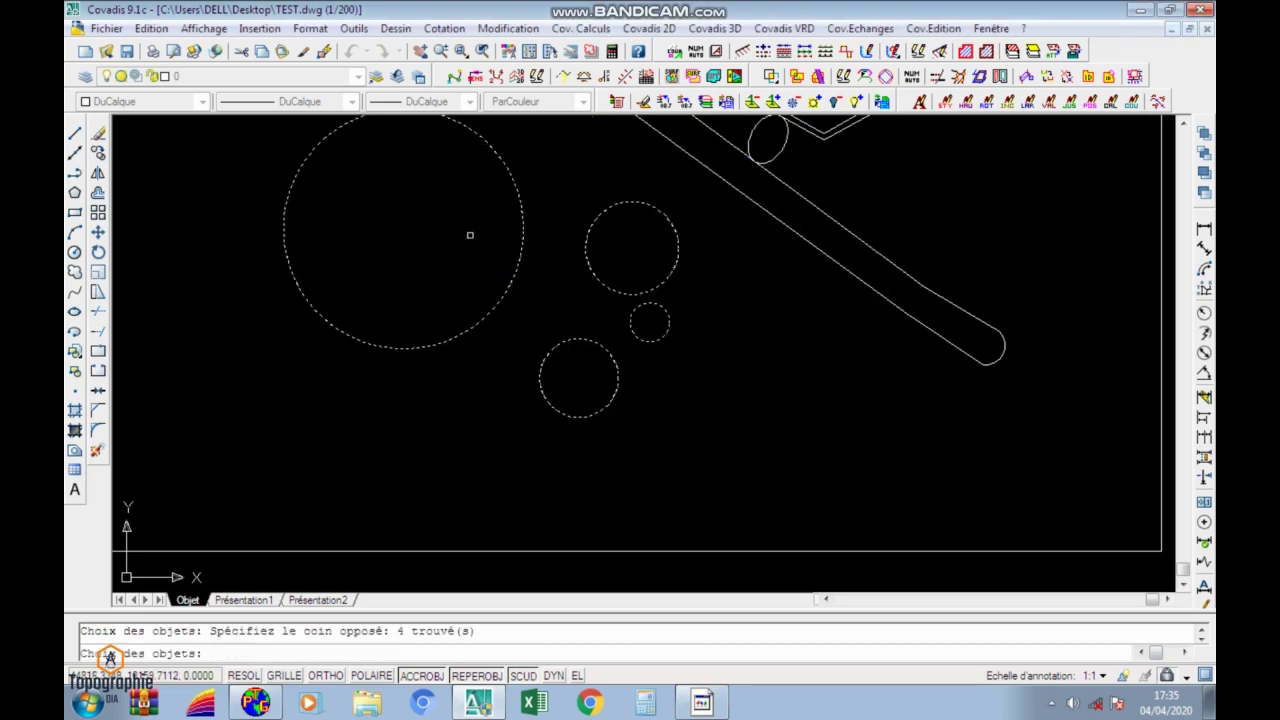
key("Return")
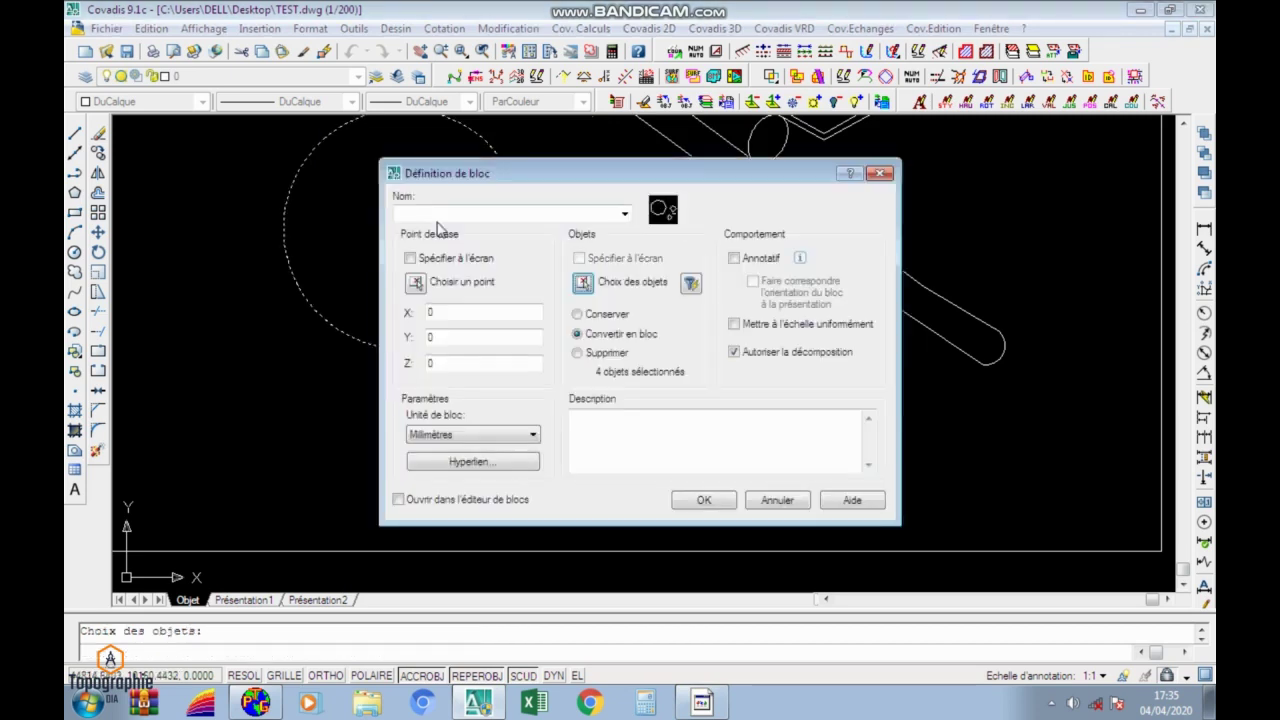
Name the block CERCL and create it with the existing settings.
left_click(703, 502)
left_click(726, 390)
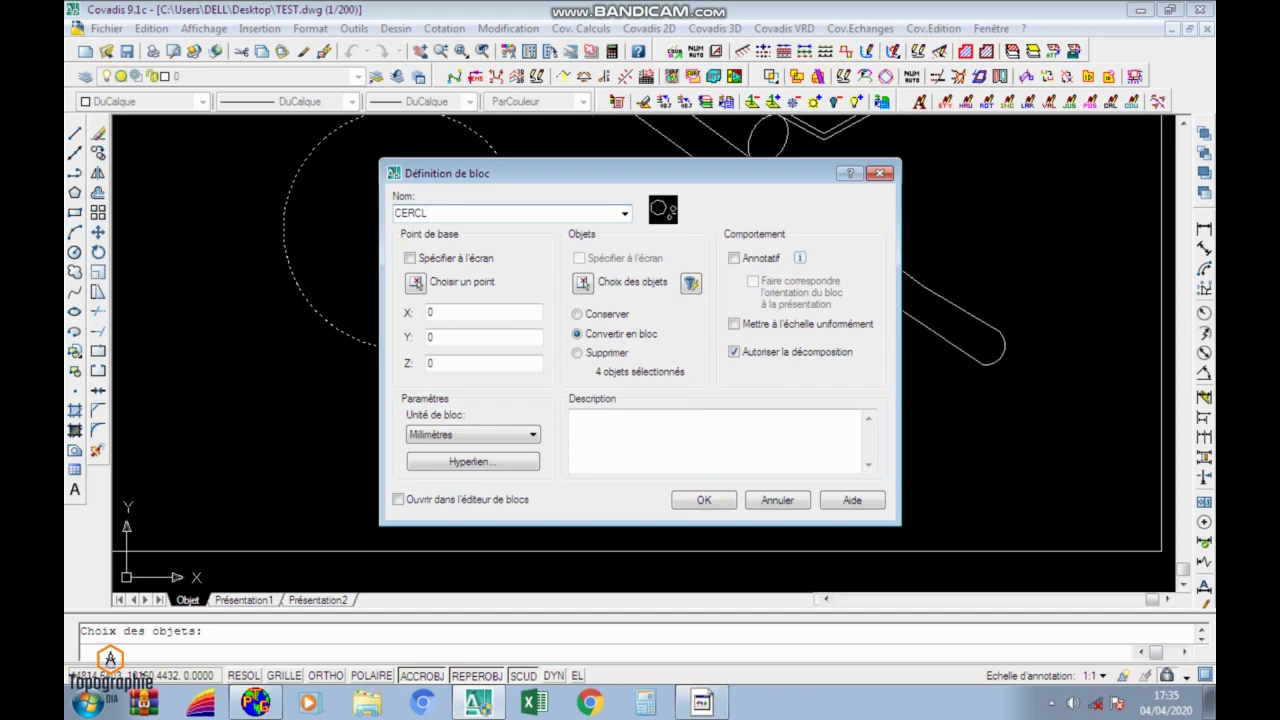
left_click(708, 501)
Select the circle block and examine its properties, including its object type.
left_click(634, 283)
left_click(615, 295)
scroll(615, 295, "down", 5)
scroll(531, 251, "up", 3)
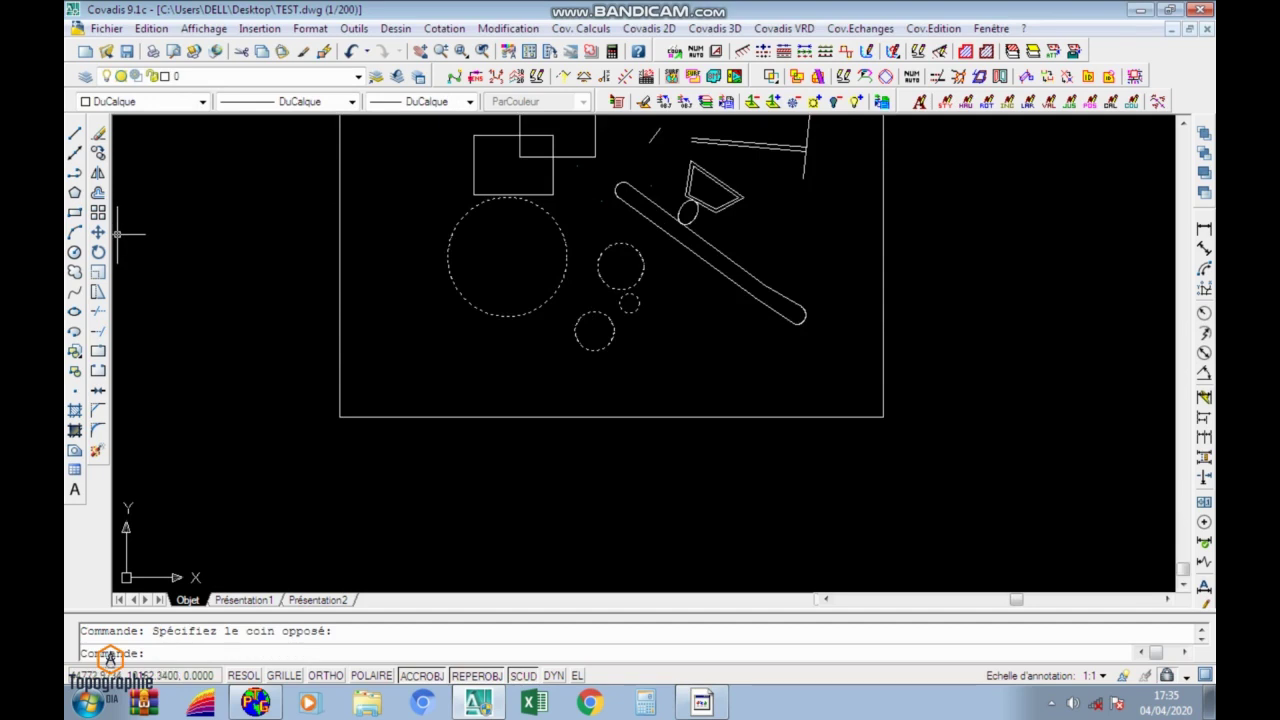
left_click(510, 55)
left_click(510, 55)
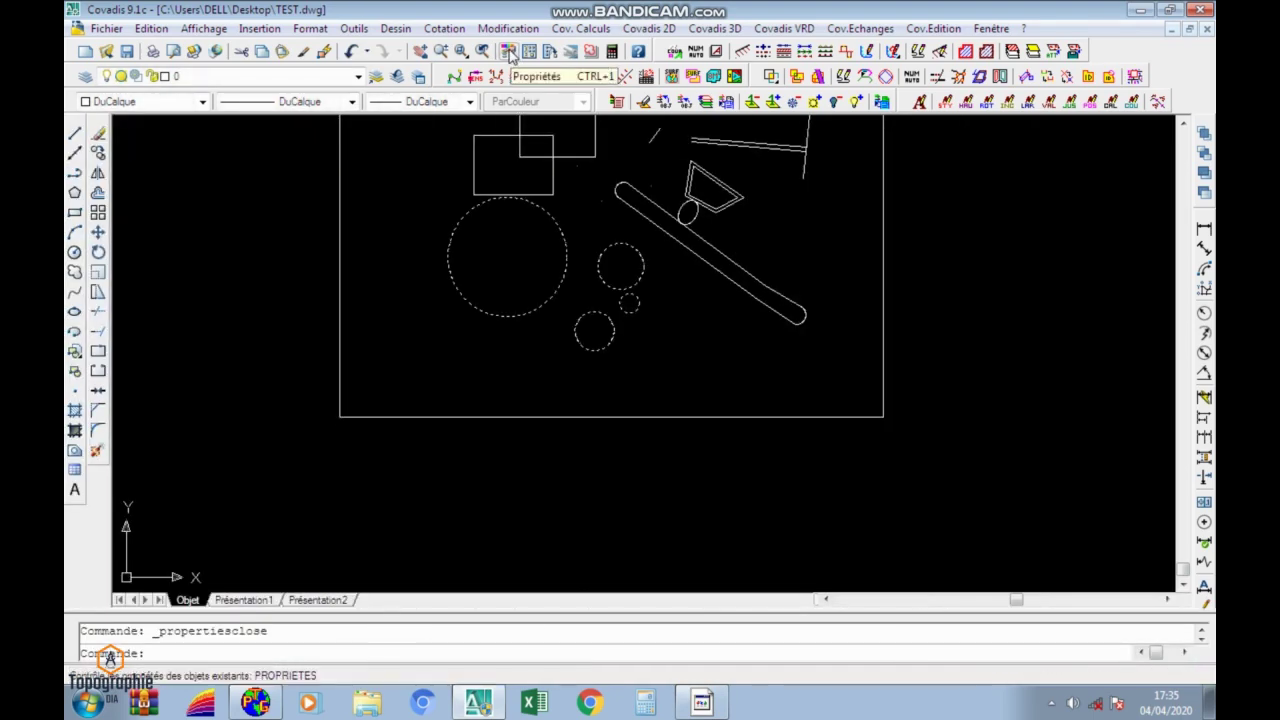
left_click(510, 55)
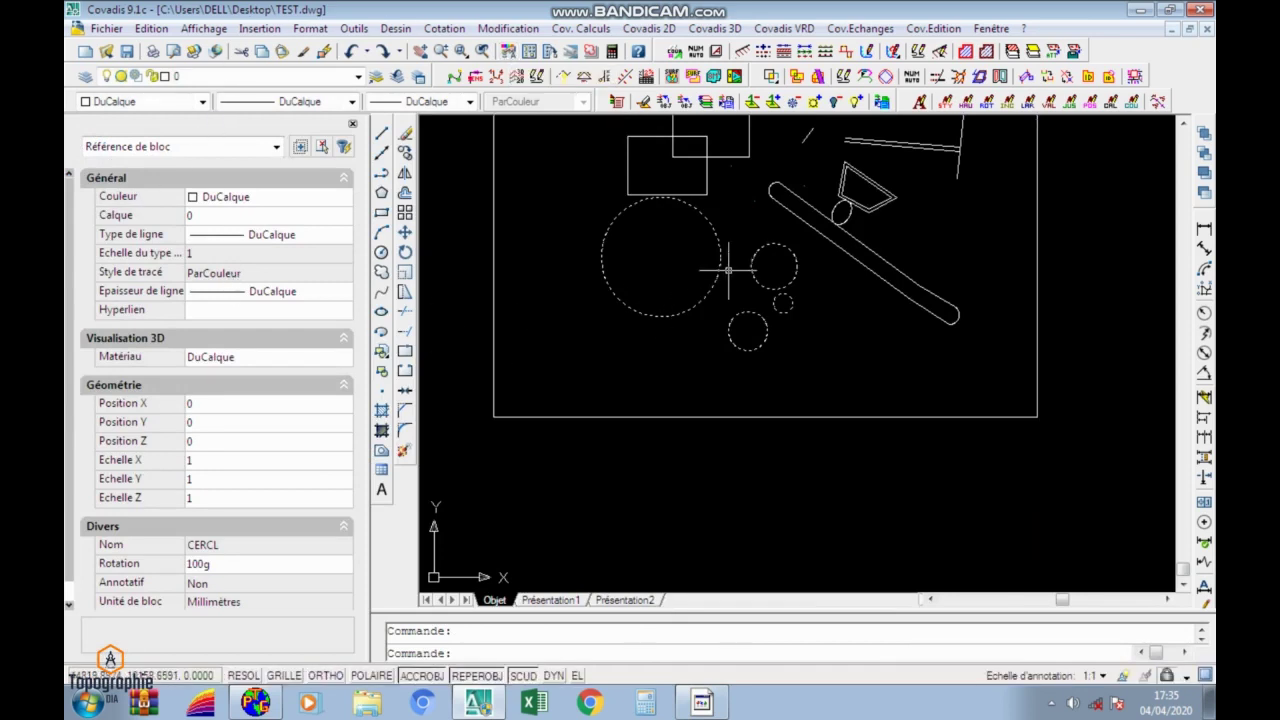
scroll(737, 273, "up", 3)
left_click(705, 290)
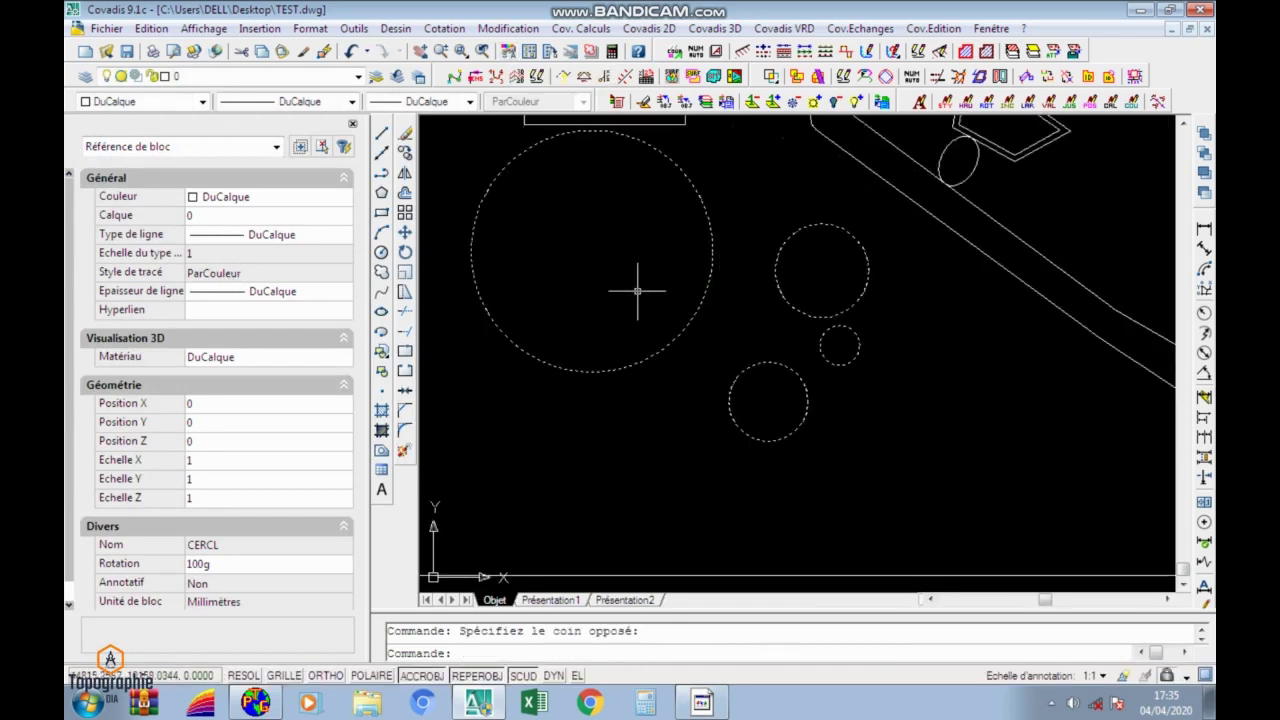
left_click(183, 152)
left_click(183, 153)
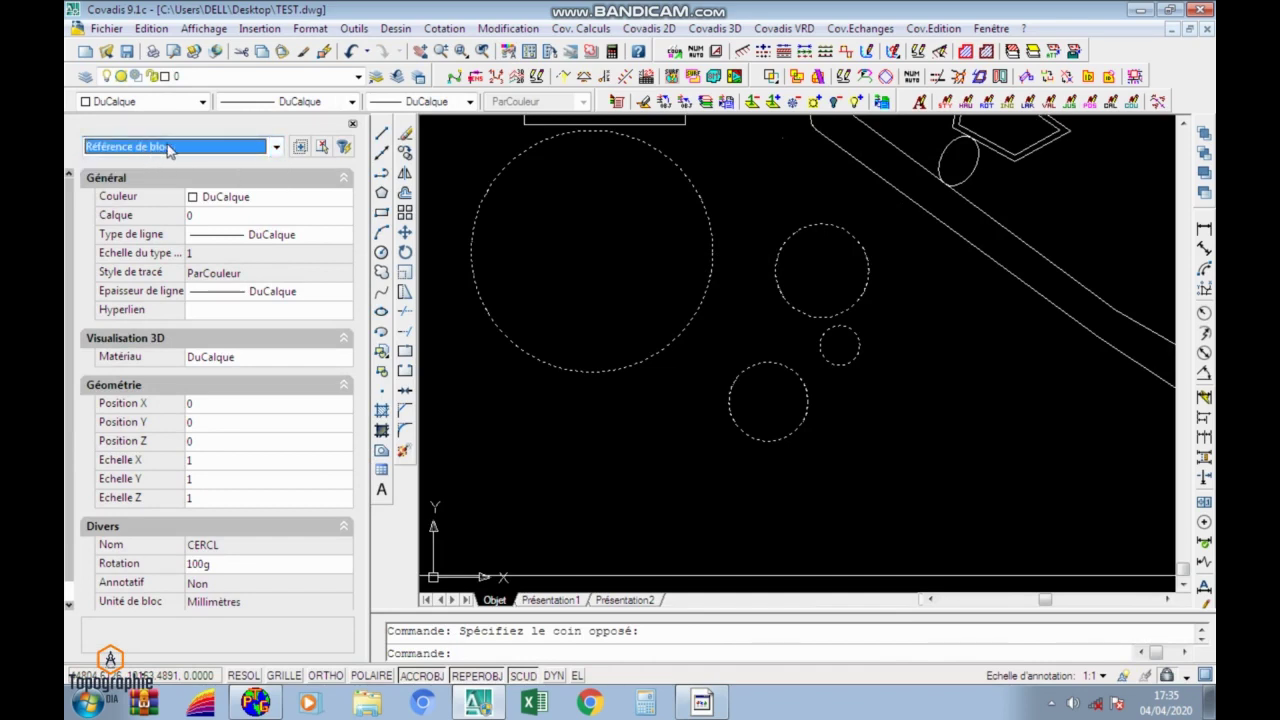
Select the objects inside the frame, review their object types in the properties, then clear the selection and close the properties.
scroll(624, 299, "down", 5)
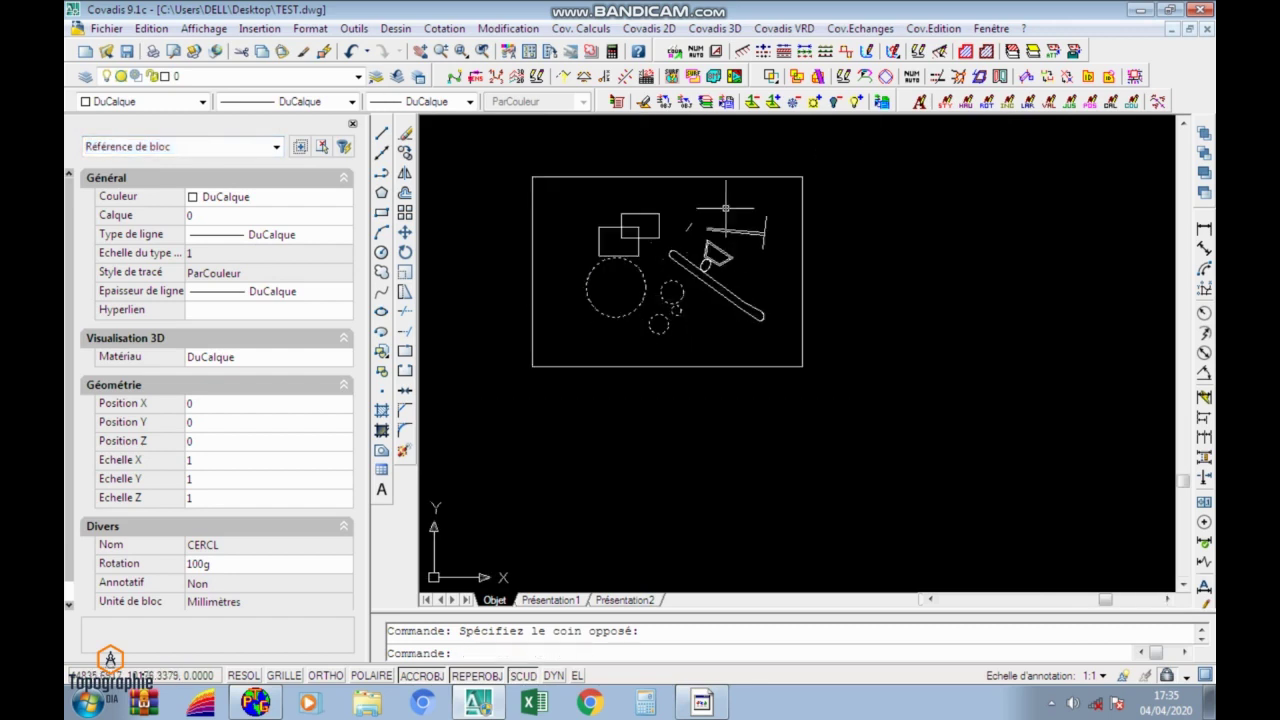
left_click(630, 205)
scroll(655, 243, "up", 3)
left_click(165, 147)
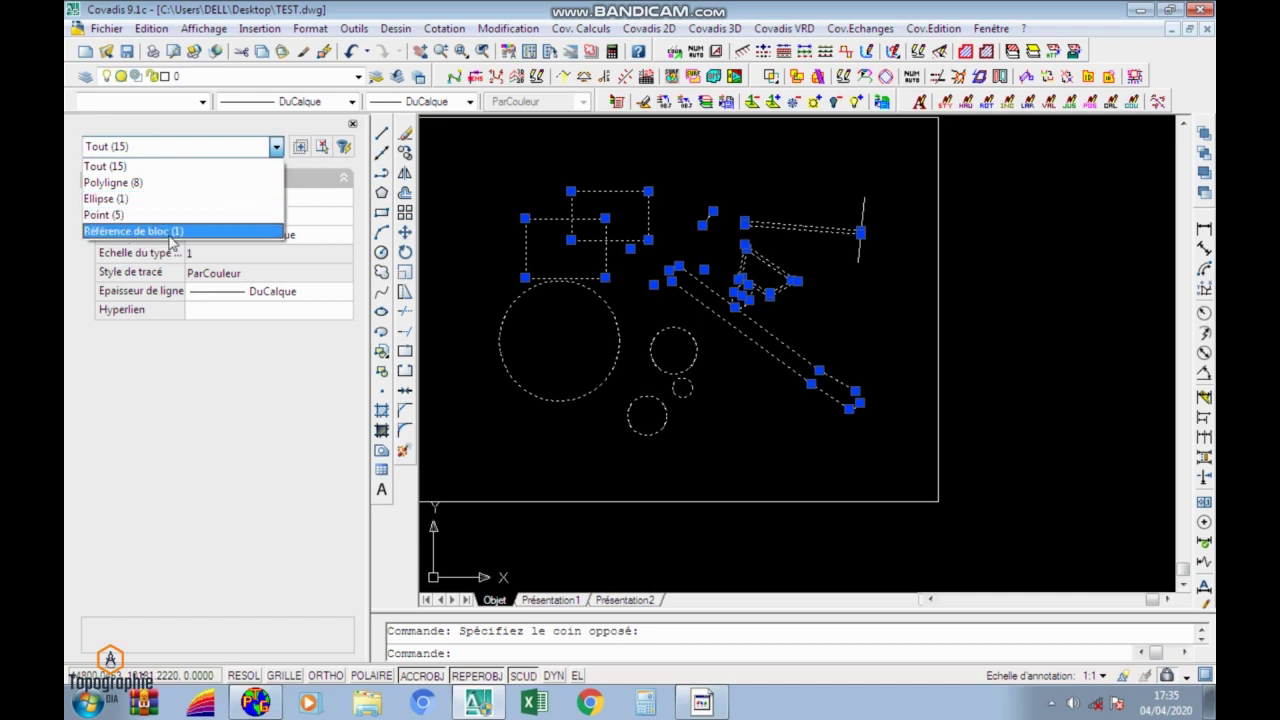
key("Escape")
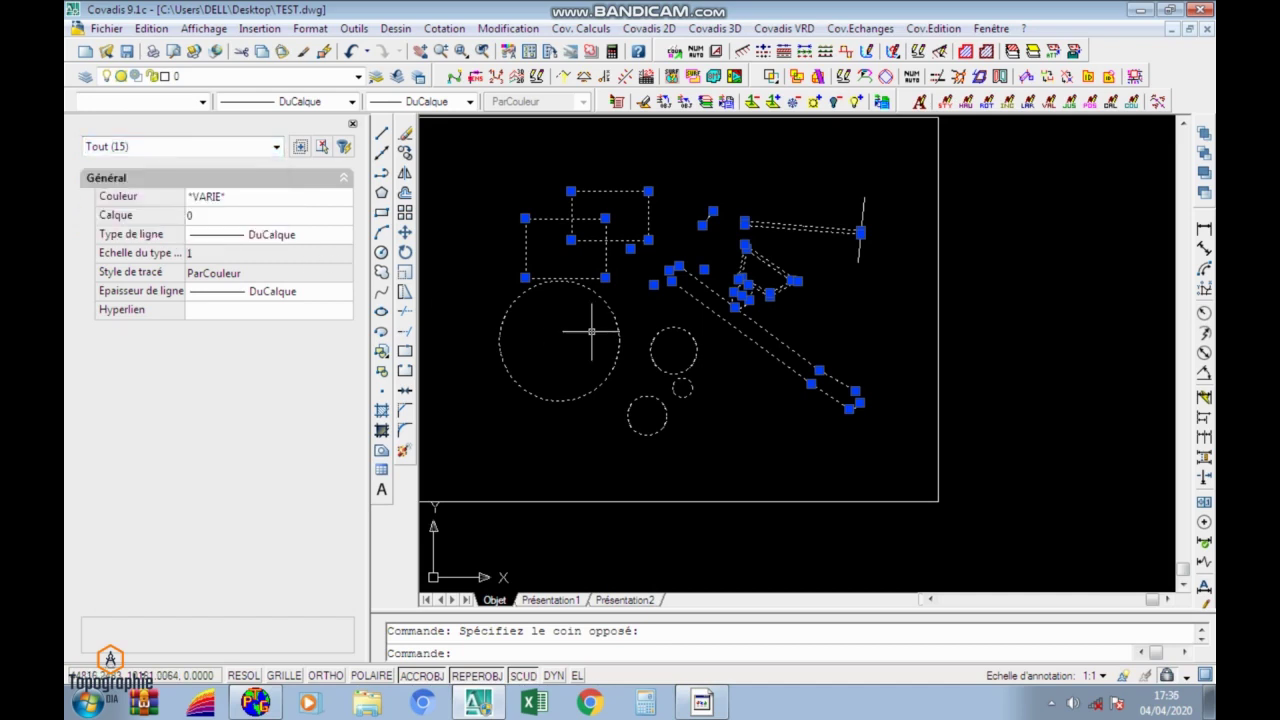
key("Escape")
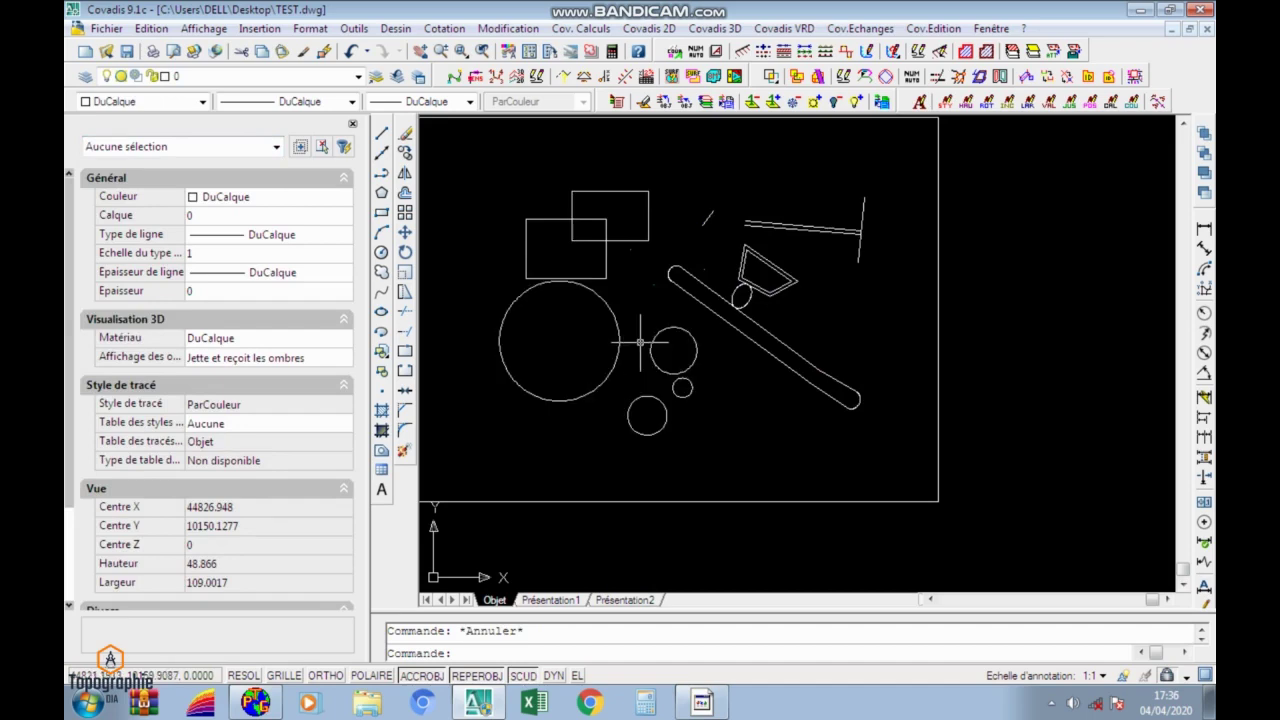
scroll(630, 385, "up", 5)
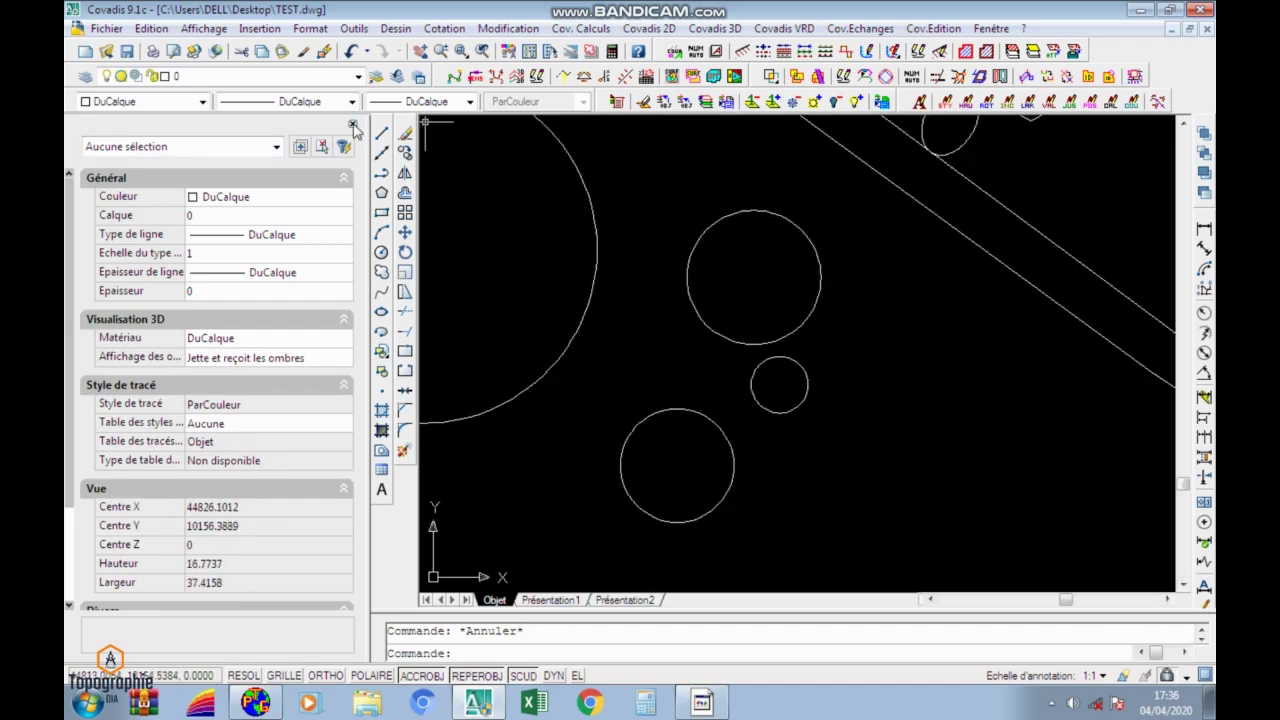
left_click(352, 125)
Explode the CERCL block back into individual circles.
scroll(506, 294, "down", 4)
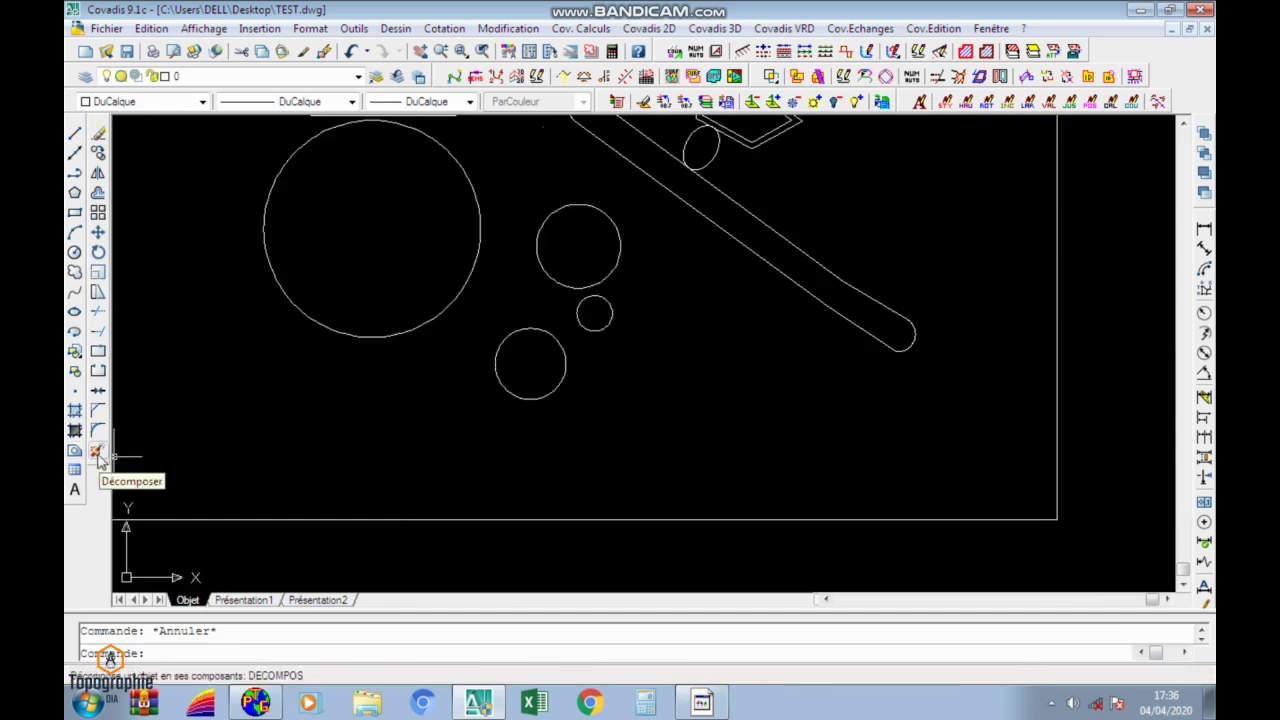
left_click(97, 452)
left_click(556, 267)
left_click(381, 373)
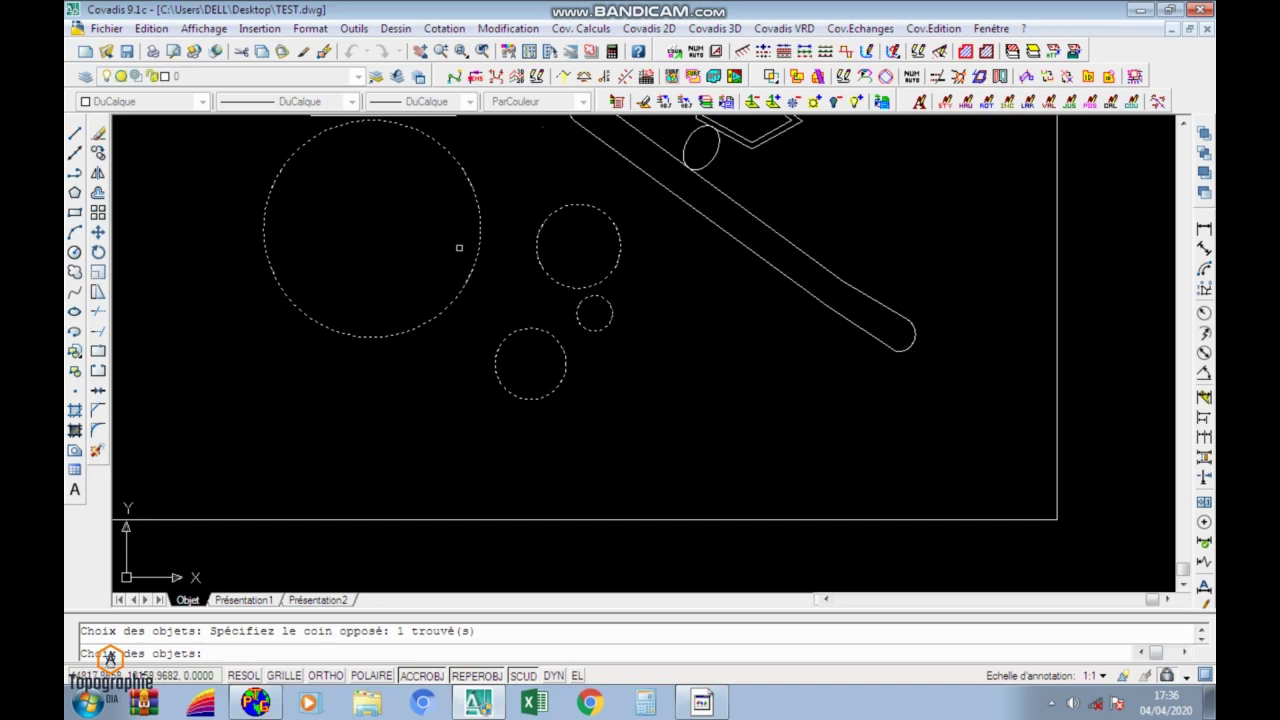
key("Return")
left_click(492, 254)
left_click(436, 286)
left_click(556, 263)
left_click(515, 309)
left_click(97, 153)
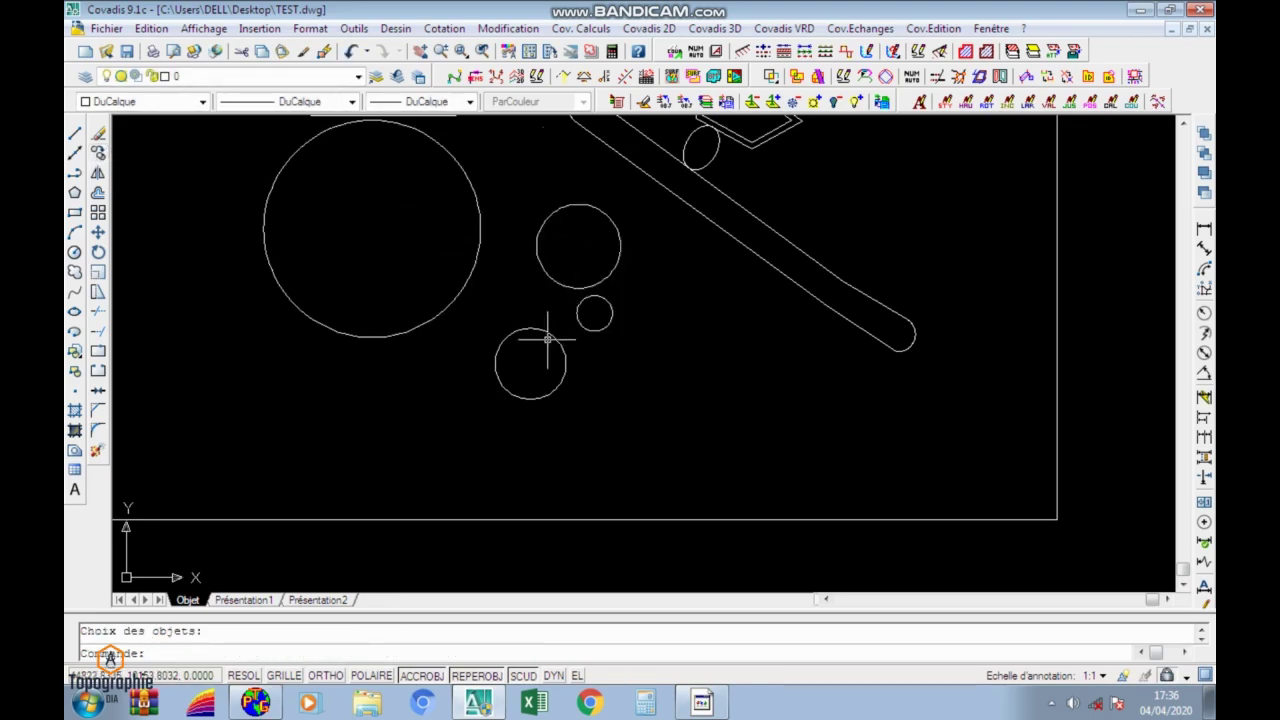
Break a small gap in the bottom edge of the upper-right rectangle.
scroll(547, 339, "down", 5)
scroll(595, 290, "up", 8)
mouse_move(314, 378)
middle_mouse_down()
mouse_move(531, 394)
mouse_move(512, 477)
middle_mouse_up()
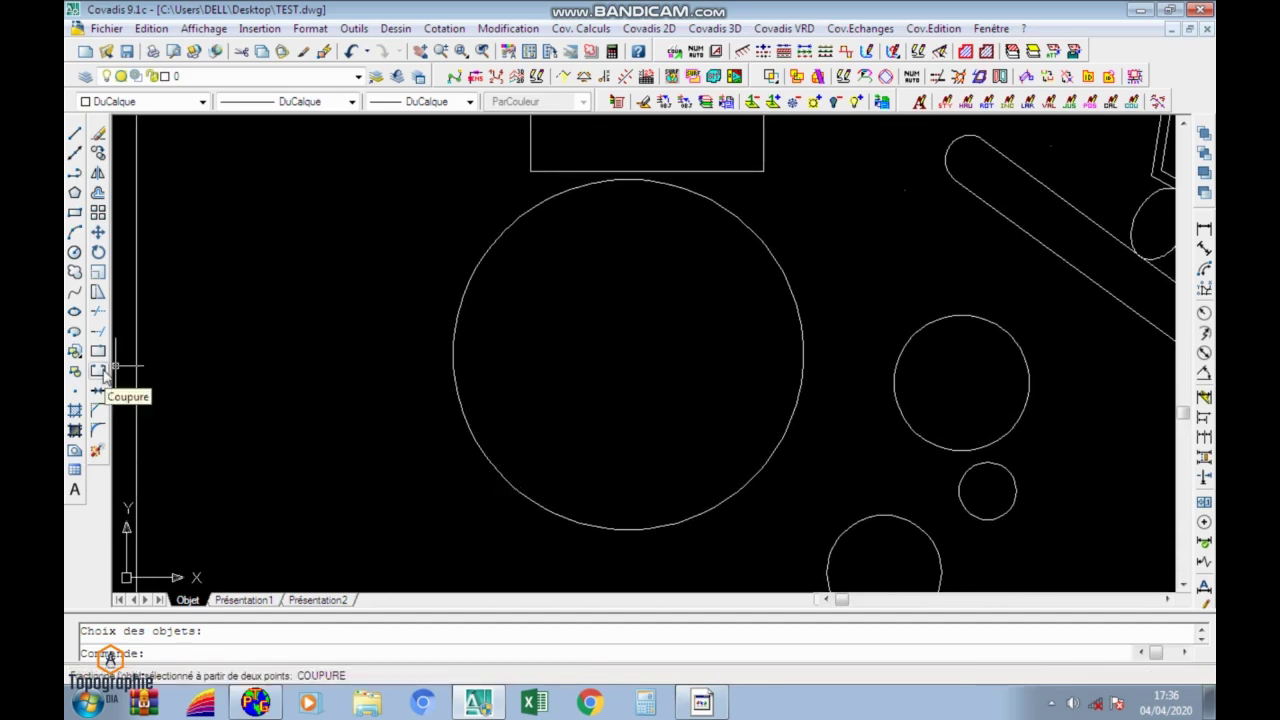
left_click(98, 371)
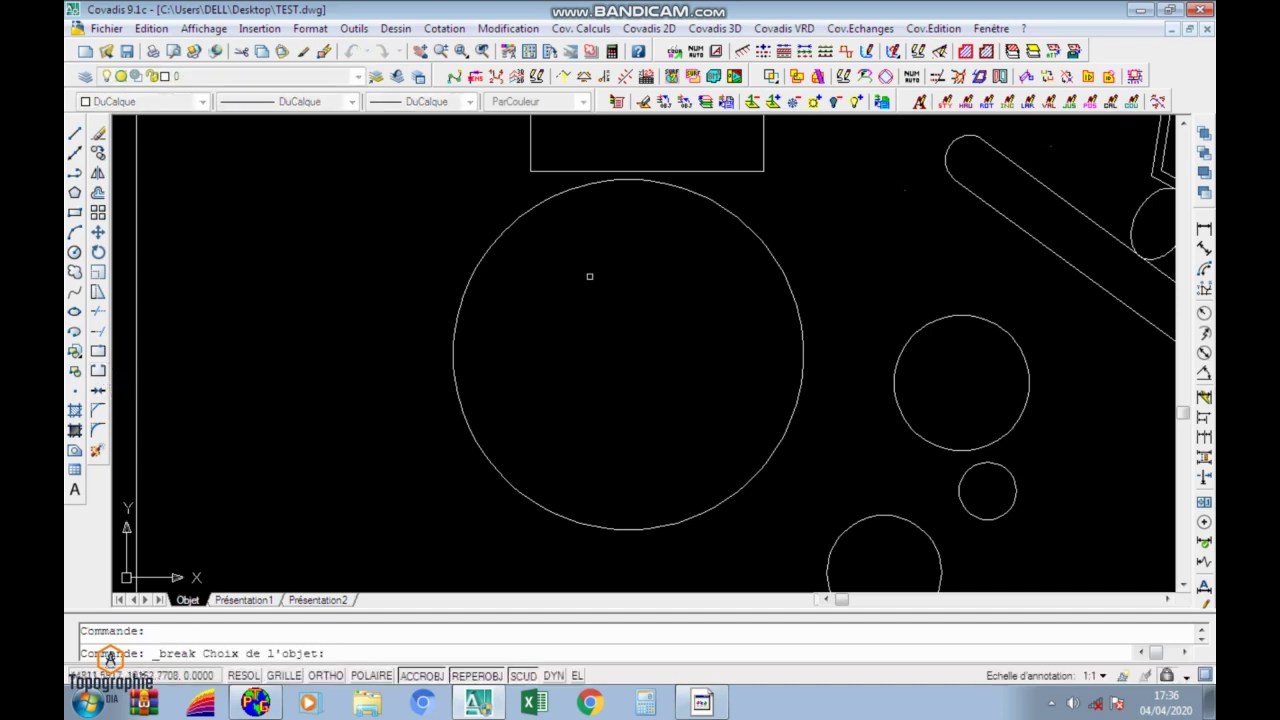
middle_click_drag(441, 208, 367, 426)
scroll(694, 280, "up", 4)
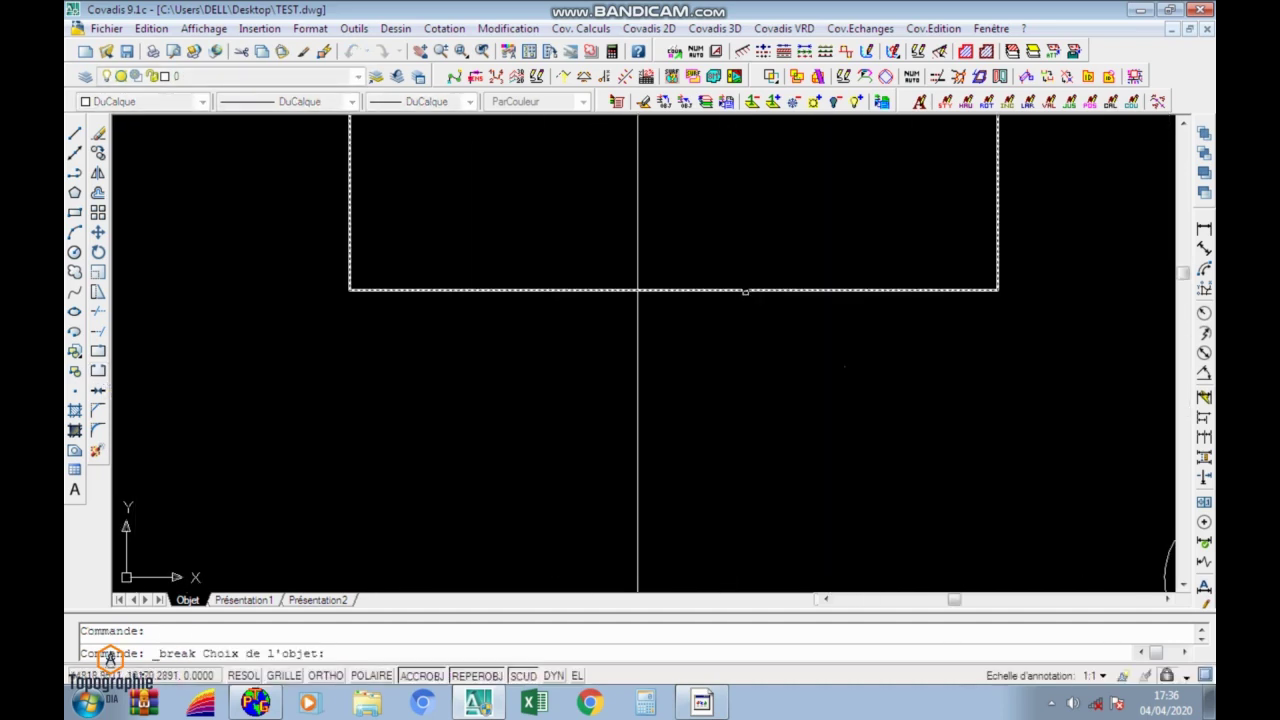
left_click(749, 290)
scroll(745, 290, "up", 5)
left_click(709, 286)
Break gaps in the middle of the right and top edges of the upper-right rectangle.
scroll(652, 370, "down", 8)
middle_click_drag(652, 370, 604, 384)
key("Return")
left_click(692, 261)
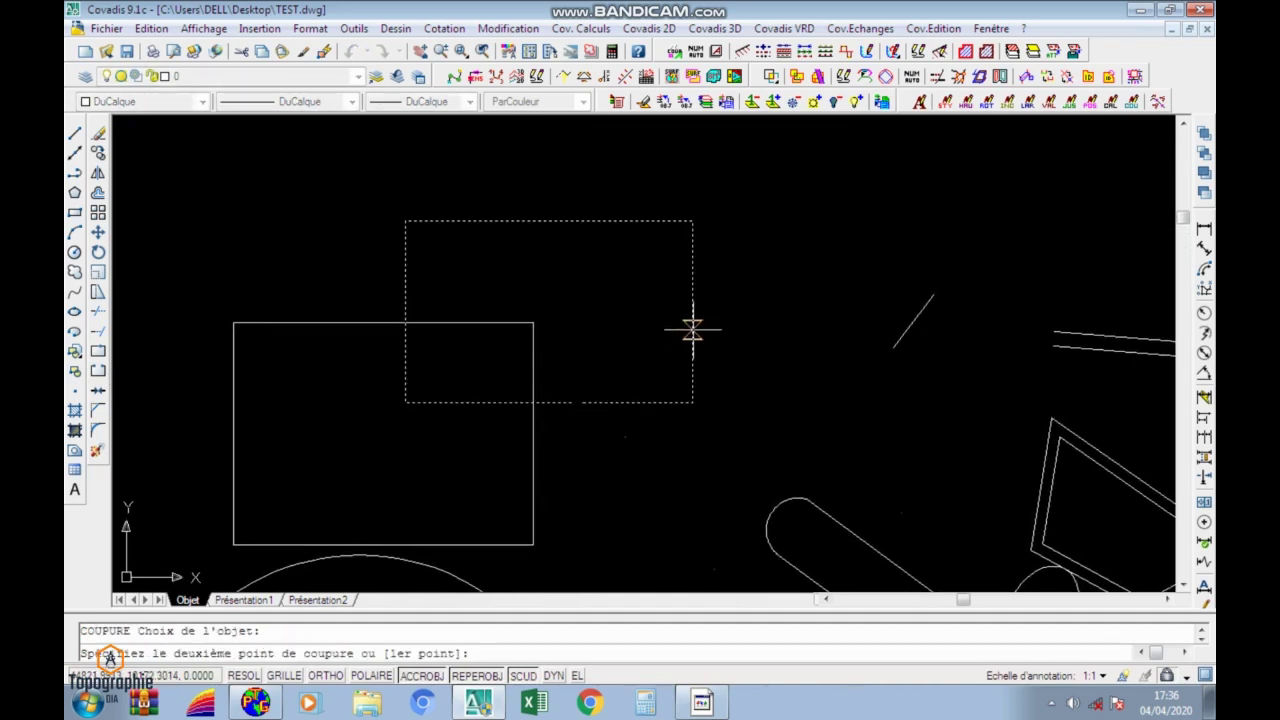
left_click(692, 348)
key("Return")
left_click(494, 220)
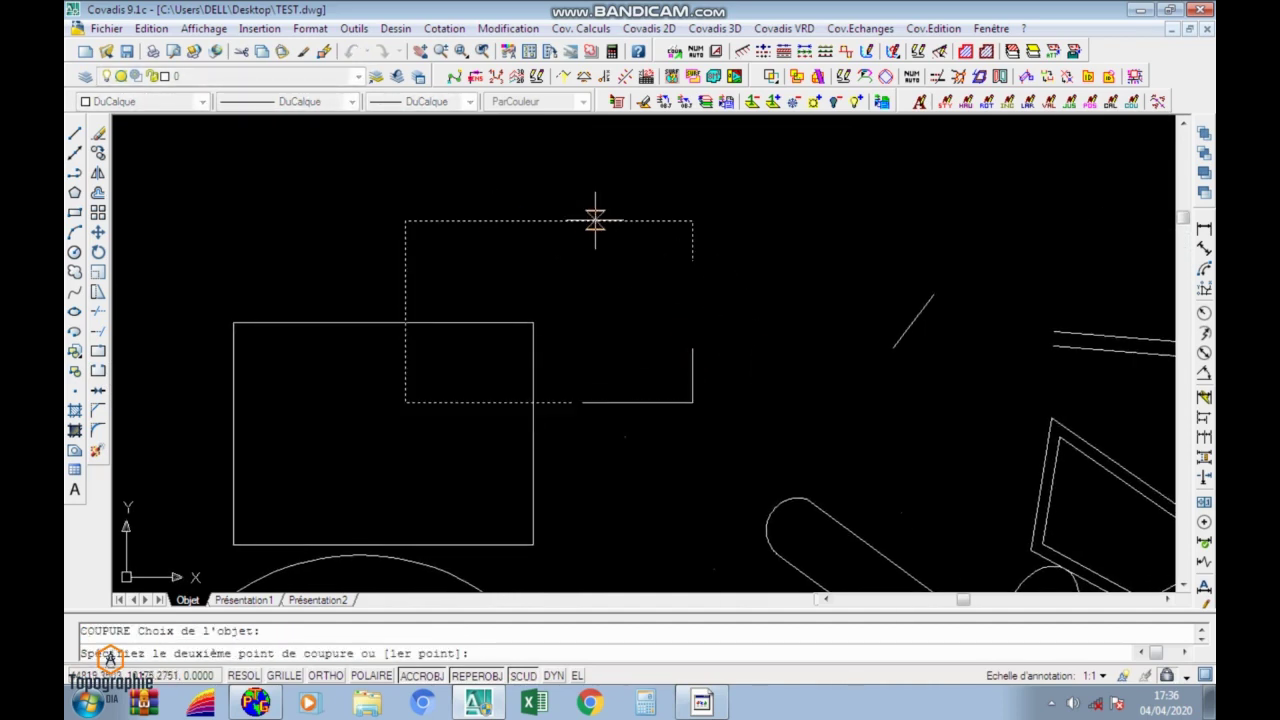
left_click(606, 220)
Break a gap in the left edge of the same rectangle and widen its bottom-edge gap toward the left.
key("Return")
left_click(405, 247)
left_click(405, 362)
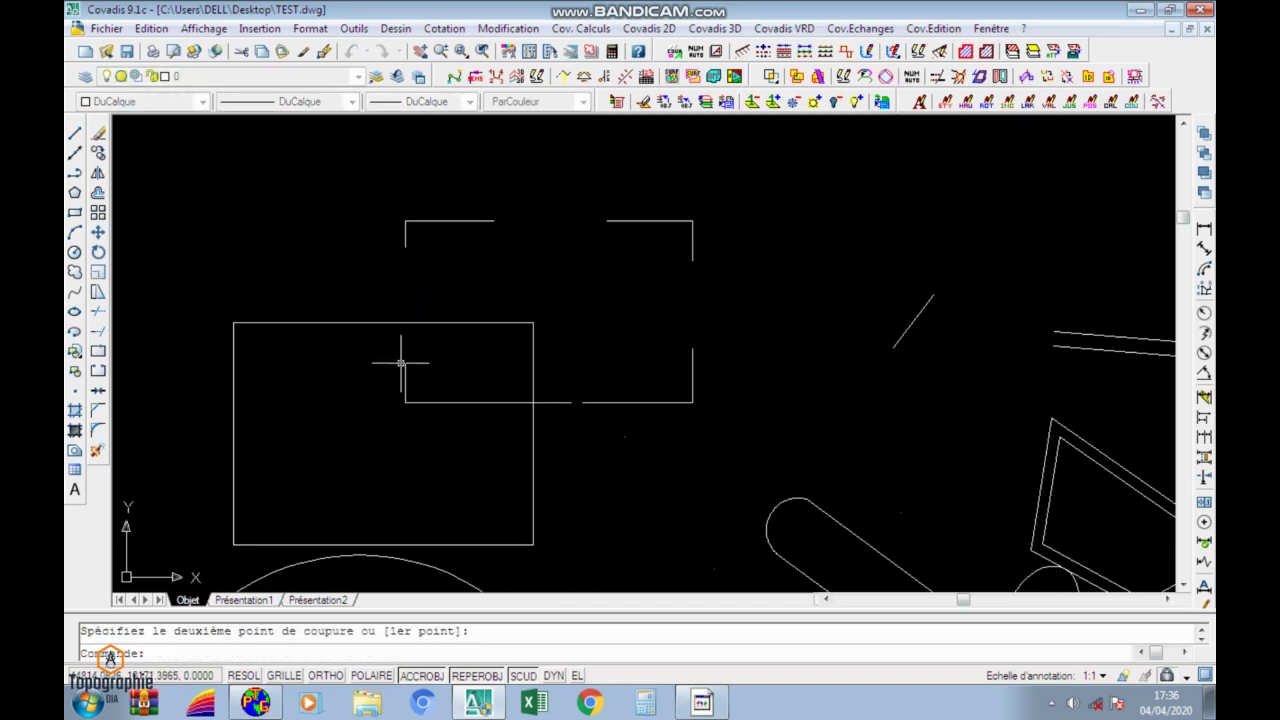
key("Return")
left_click(500, 402)
left_click(594, 434)
middle_click_drag(651, 403, 443, 354)
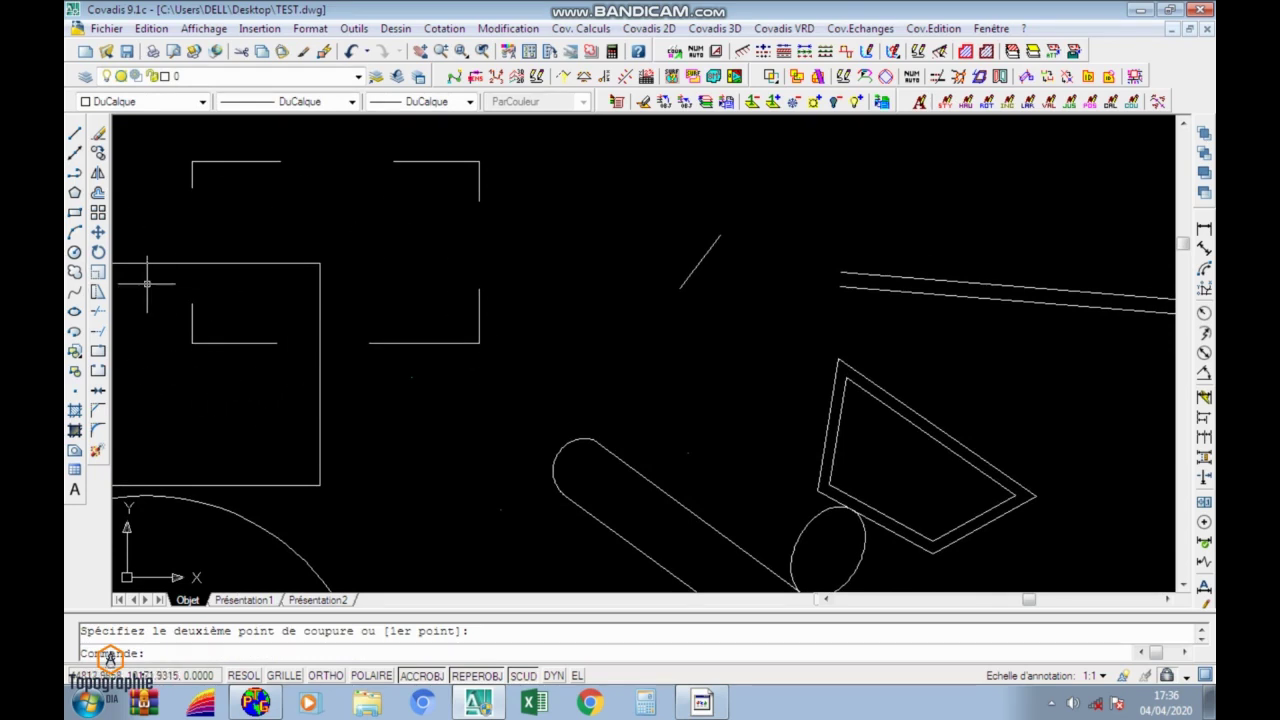
Scale the three small circles by a factor of 12 from a base point between them.
left_click(97, 271)
scroll(394, 280, "down", 4)
scroll(494, 360, "up", 5)
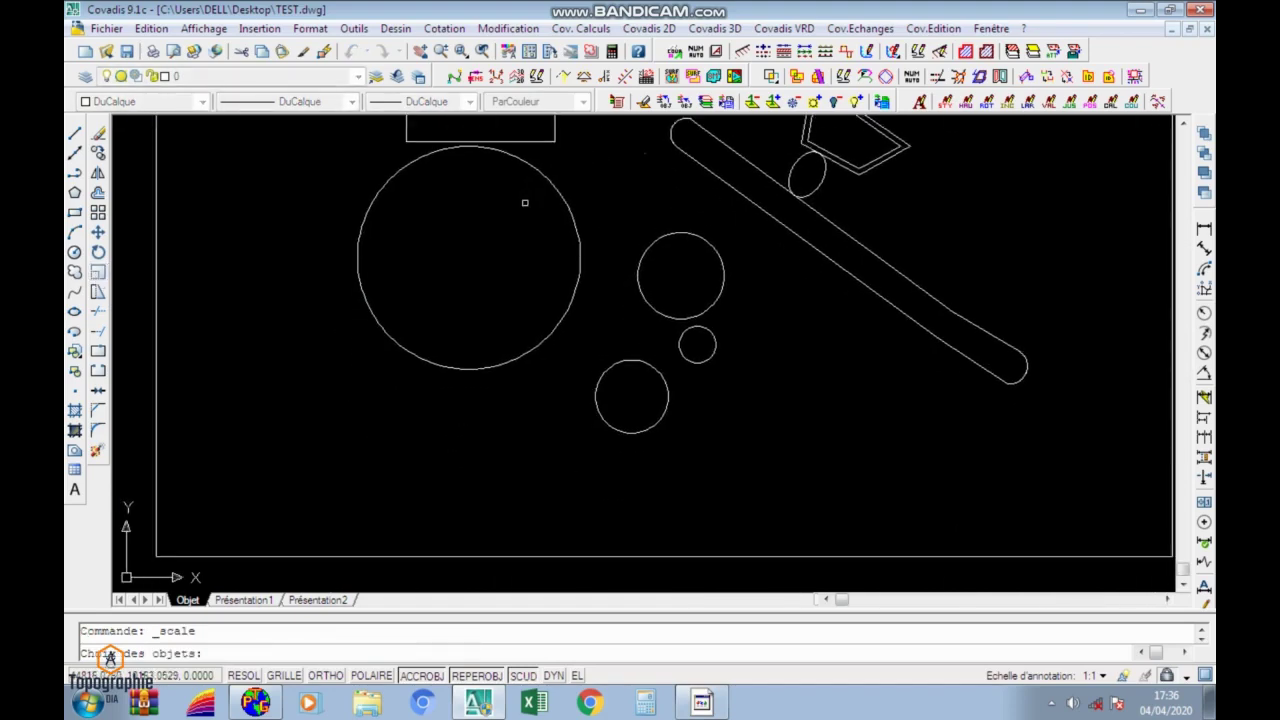
scroll(704, 319, "up", 3)
left_click(649, 284)
left_click(543, 454)
scroll(602, 402, "down", 4)
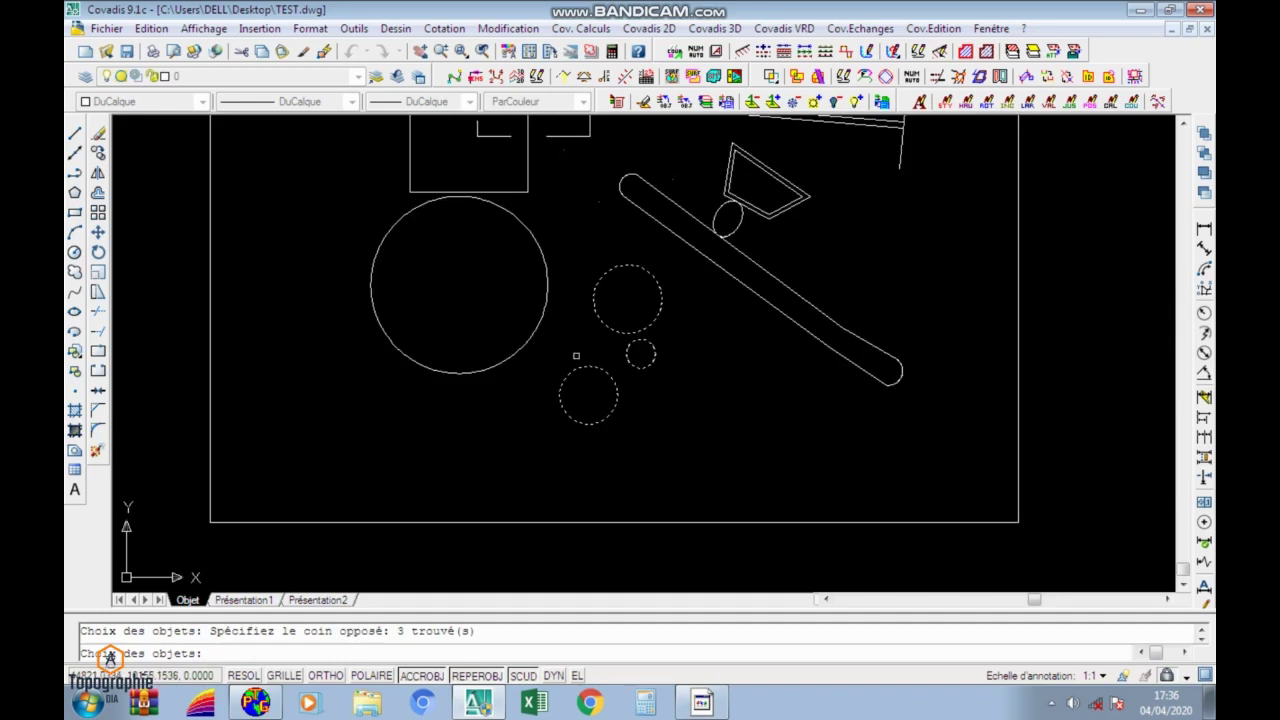
scroll(624, 345, "up", 3)
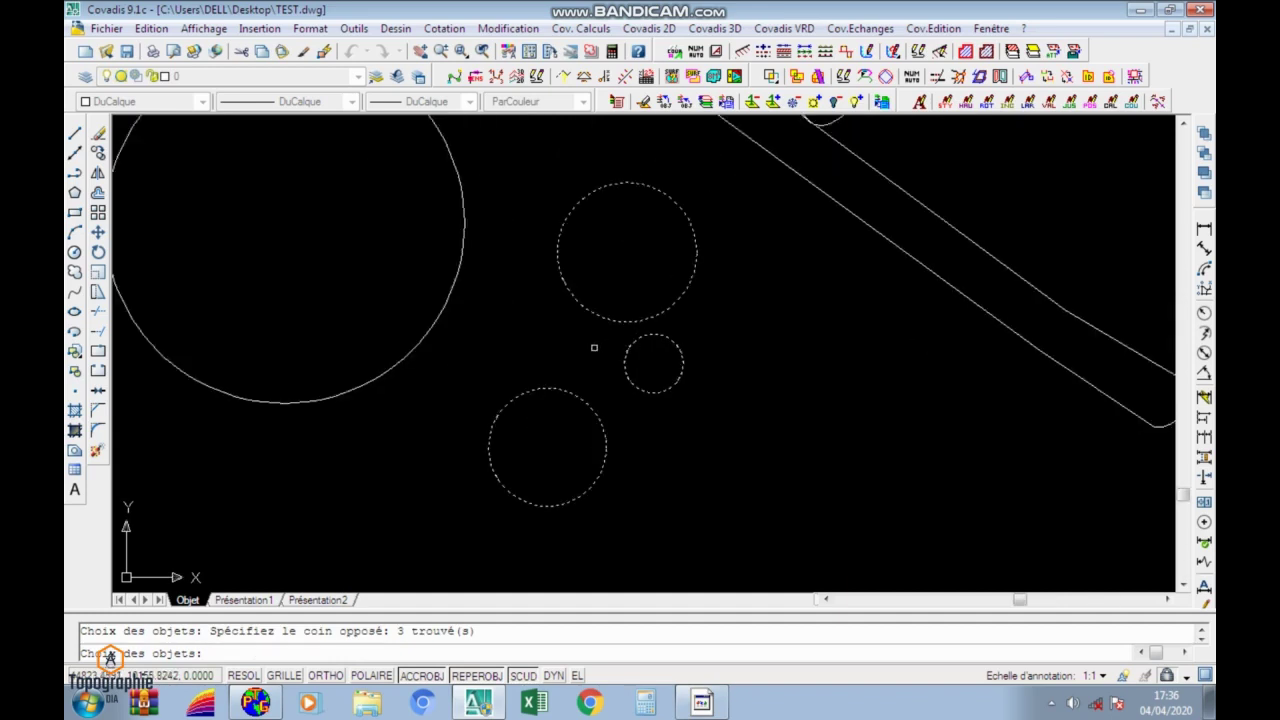
left_click(632, 274)
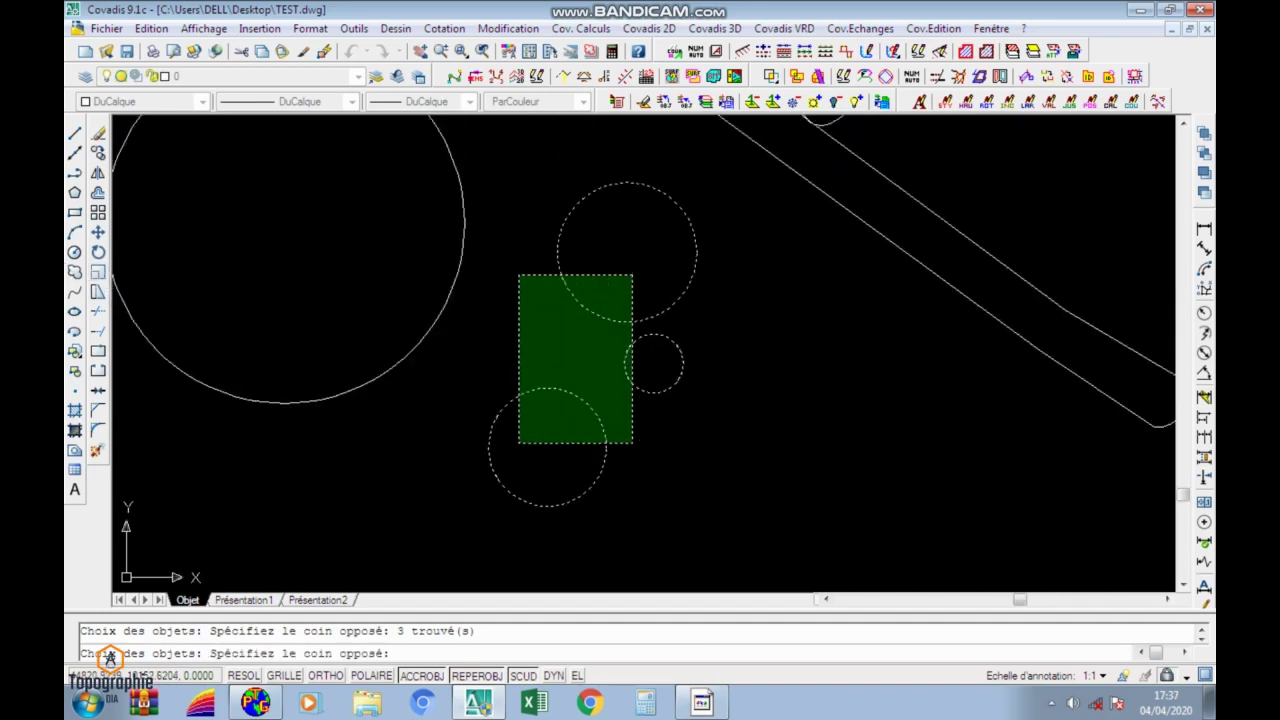
left_click(517, 446)
key("Return")
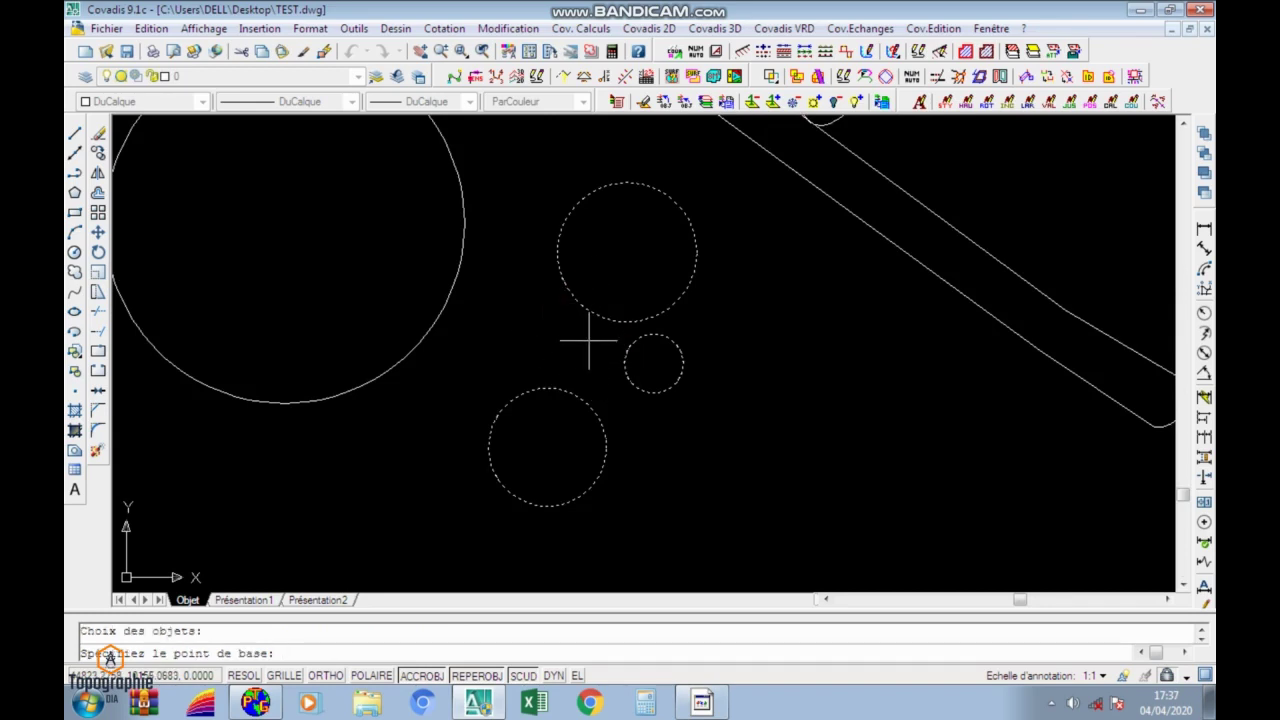
left_click(587, 341)
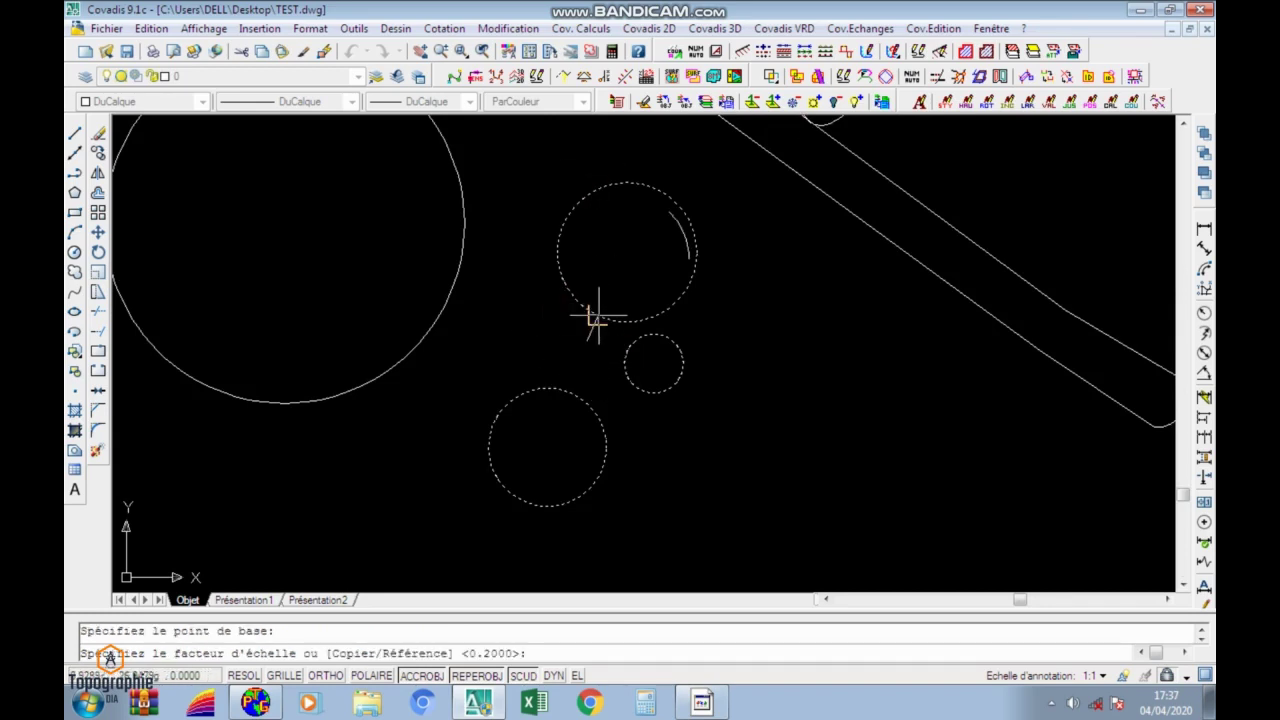
scroll(614, 320, "down", 3)
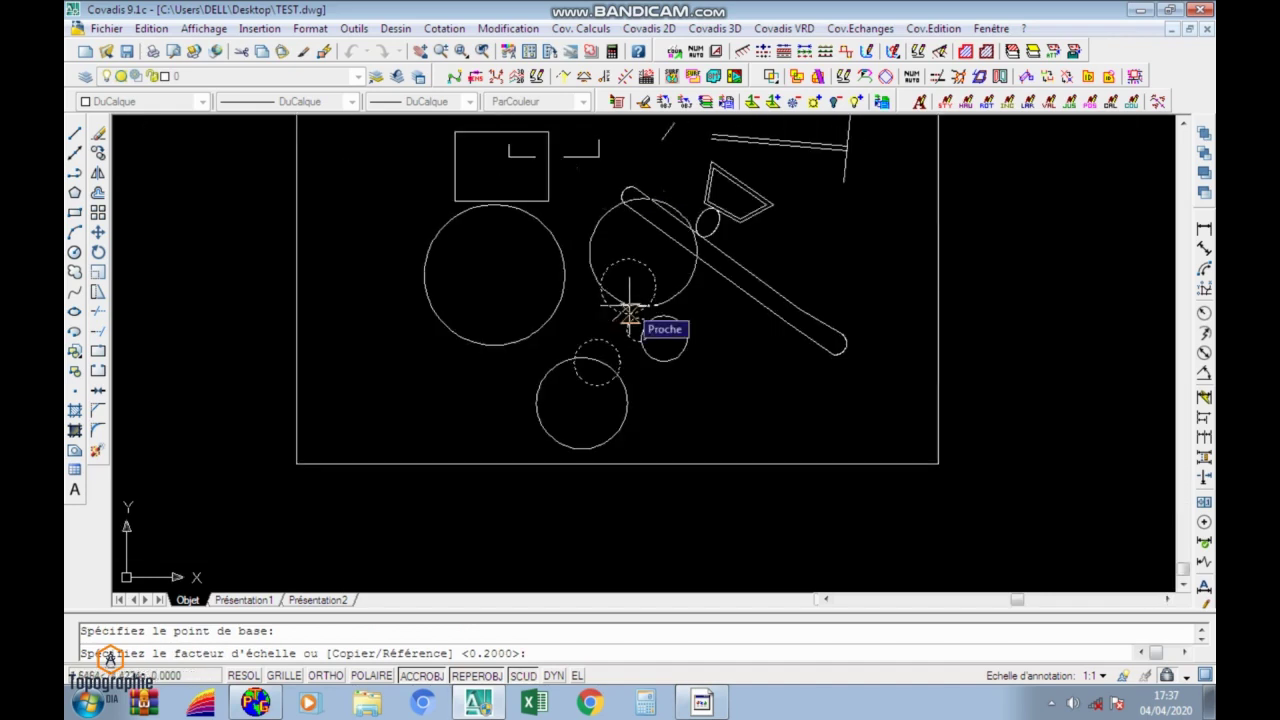
key("Return")
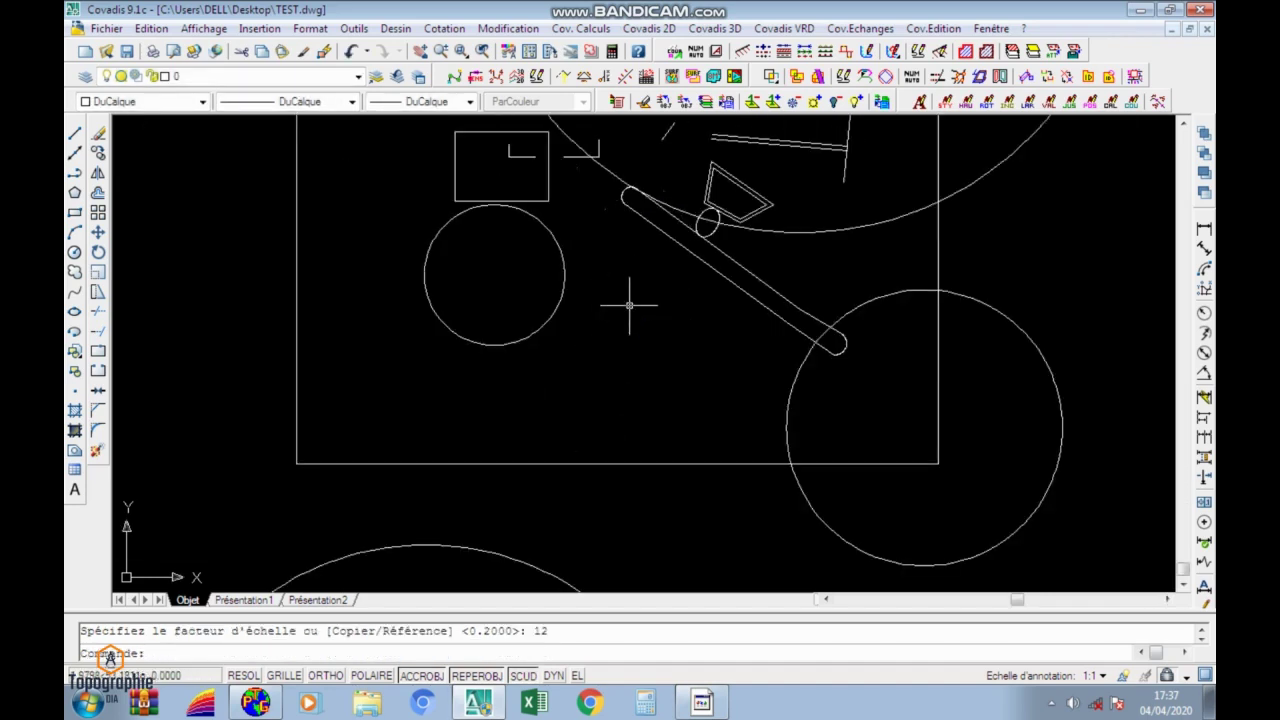
Scale the three enlarged circles down by a factor of 0.2 from a base point inside the large frame.
scroll(623, 294, "down", 3)
left_click(726, 224)
left_click(713, 266)
left_click(713, 308)
left_click(671, 358)
scroll(671, 358, "up", 5)
left_click(549, 240)
key("Return")
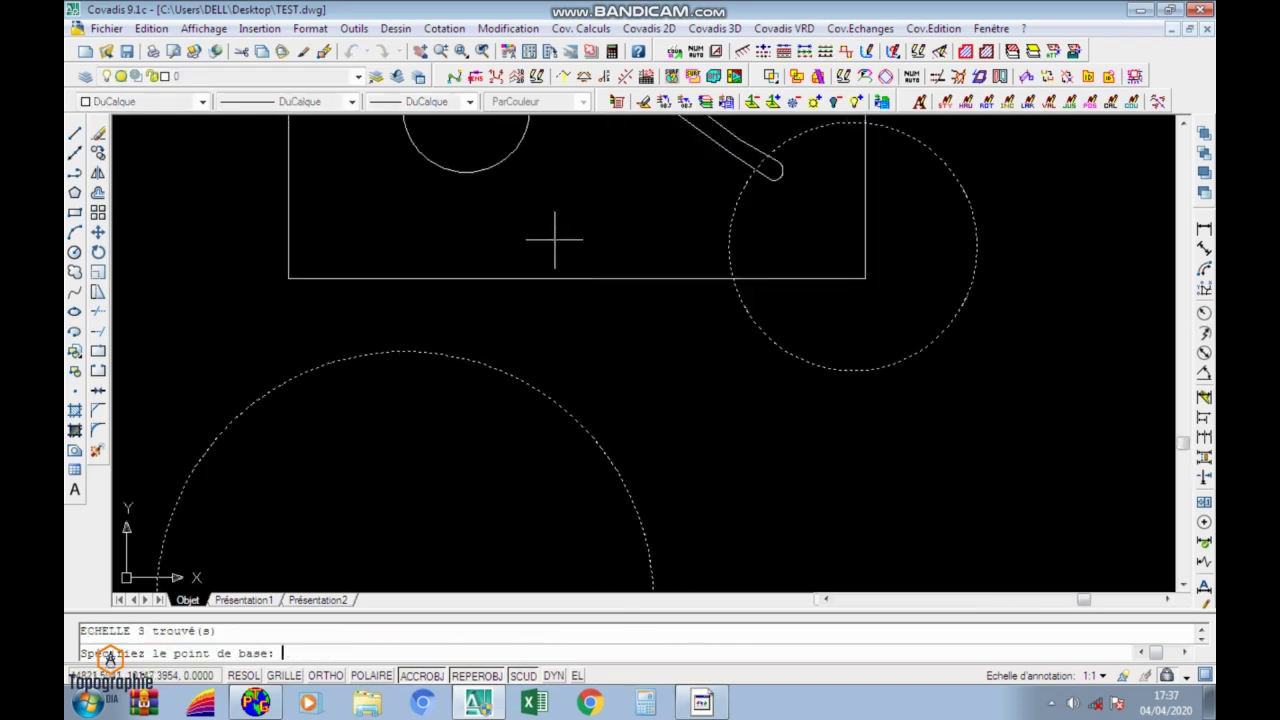
left_click(552, 240)
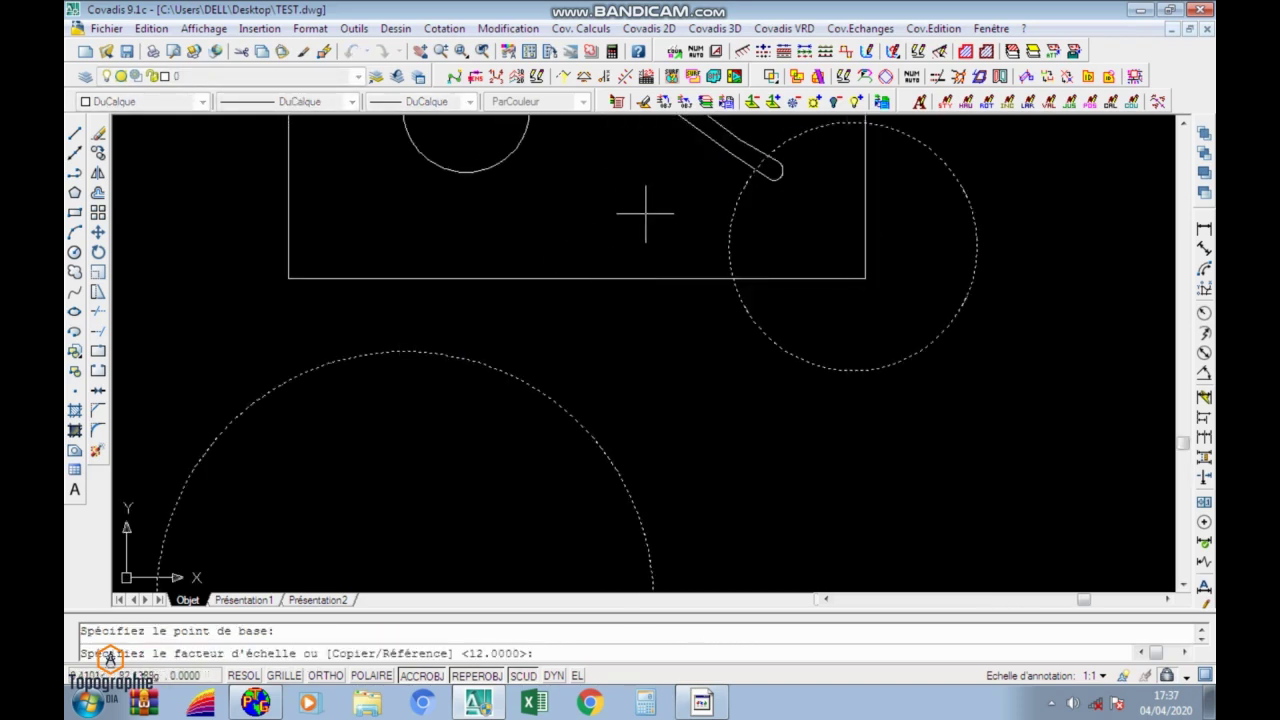
key("Return")
scroll(651, 226, "down", 4)
scroll(600, 166, "up", 3)
middle_click_drag(605, 202, 657, 263)
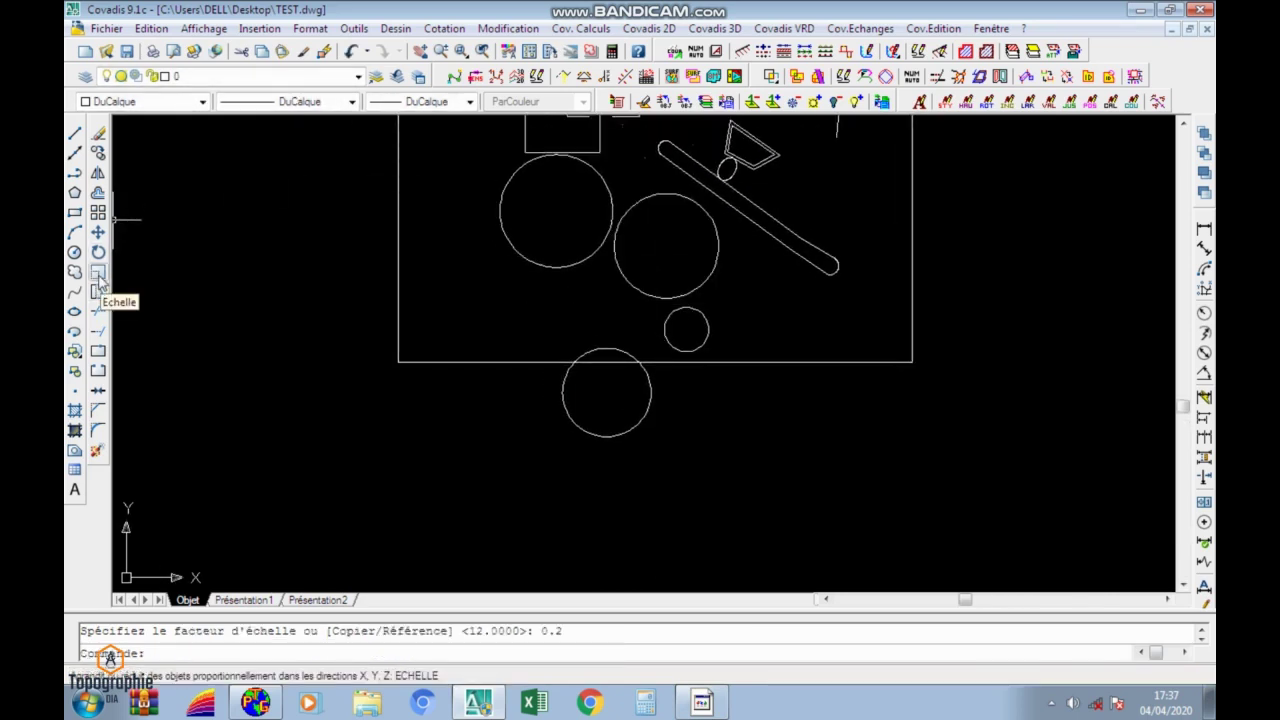
Draw a wide rectangle in the empty upper-left area of the frame, above and left of the existing rectangles.
scroll(579, 240, "down", 3)
scroll(550, 220, "up", 6)
middle_click_drag(175, 230, 378, 303)
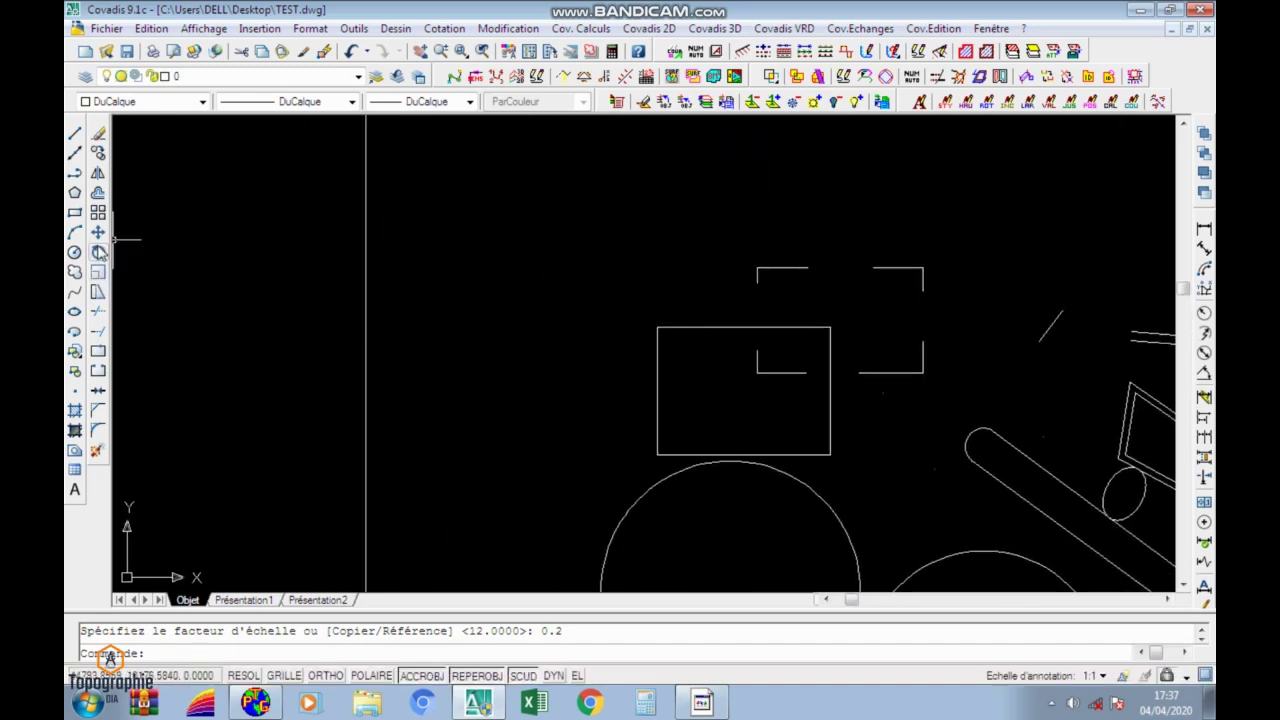
left_click(74, 212)
left_click(443, 180)
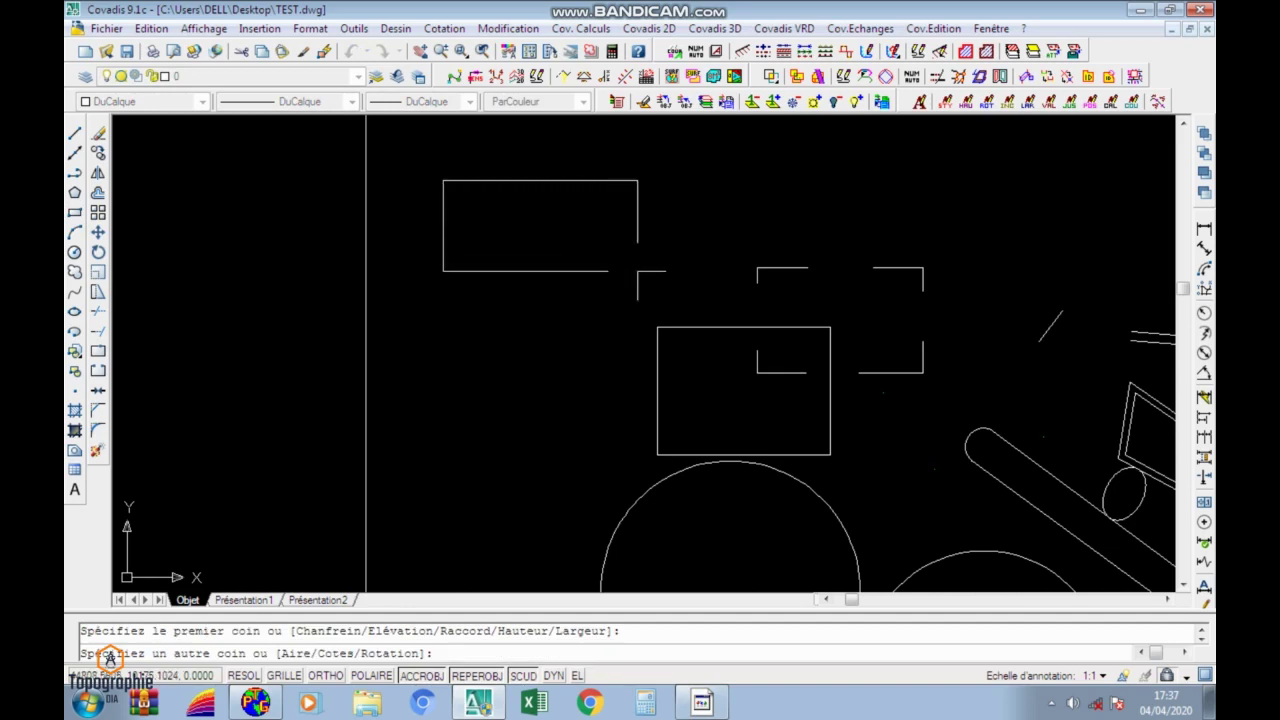
scroll(517, 289, "up", 4)
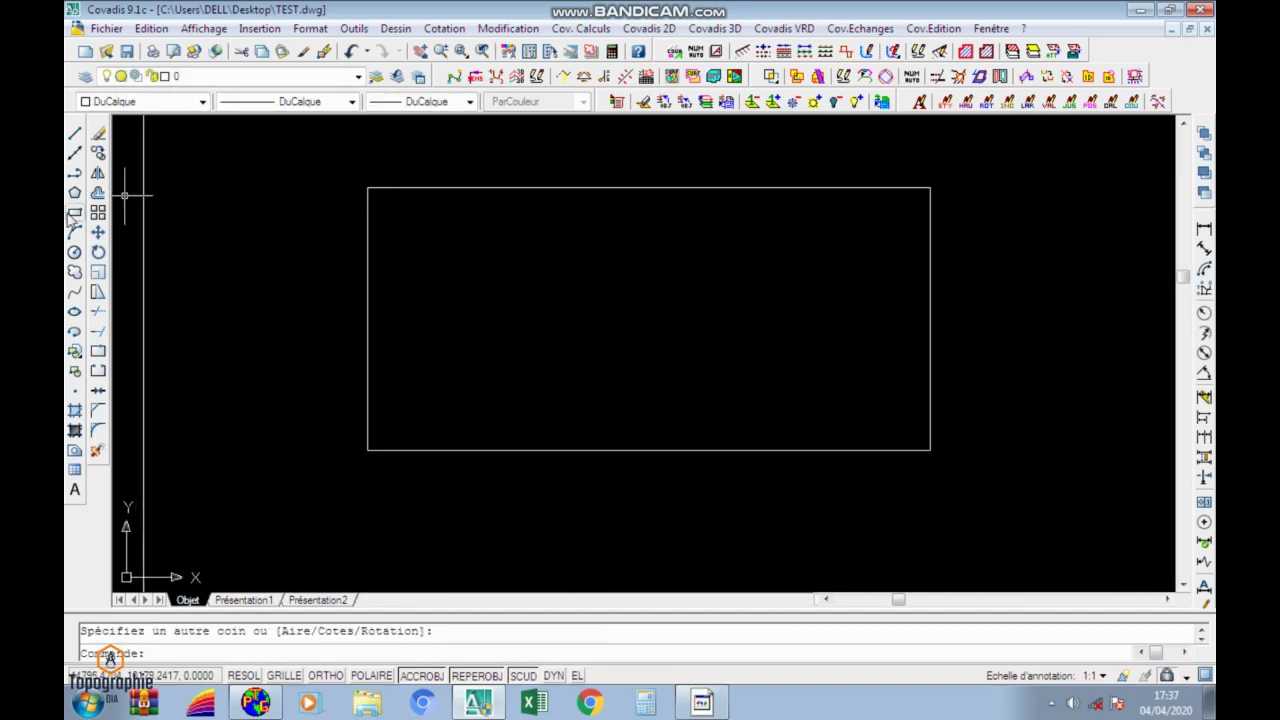
Copy the new wide rectangle once to its right, slightly higher than the original.
left_click(99, 152)
left_click(523, 189)
key("Return")
scroll(466, 257, "down", 2)
left_click(408, 243)
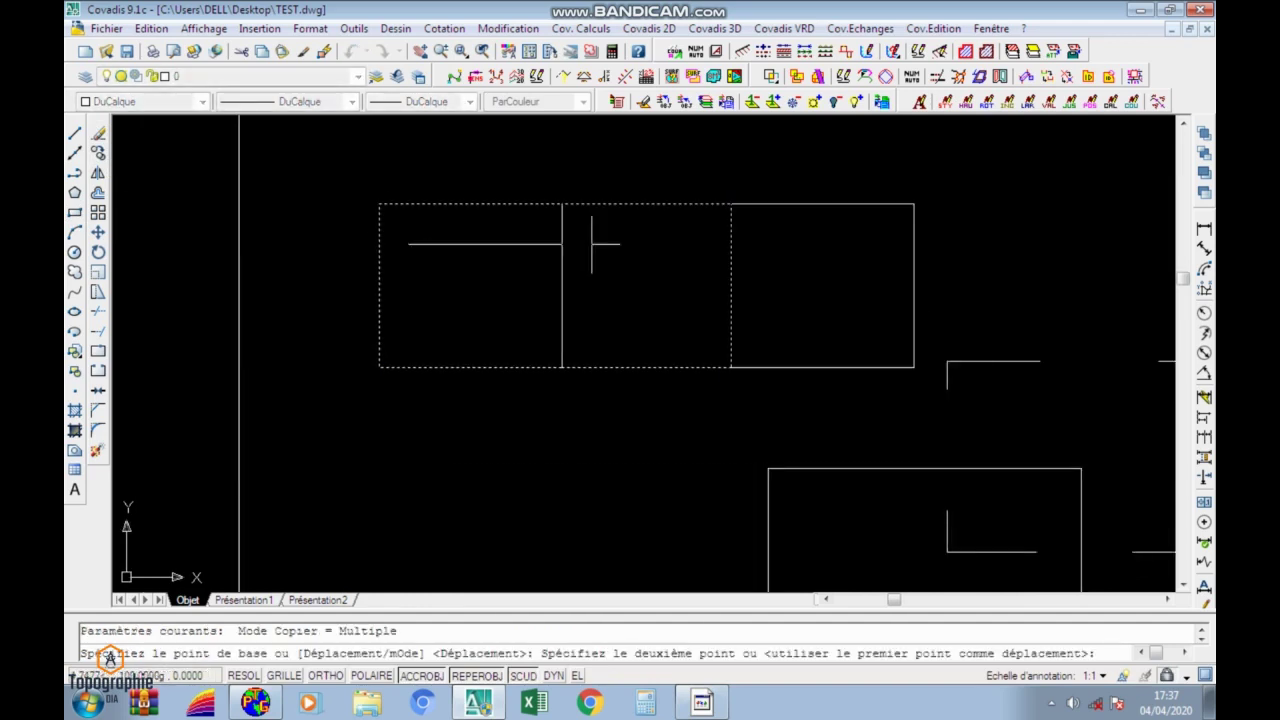
left_click(563, 211)
key("Return")
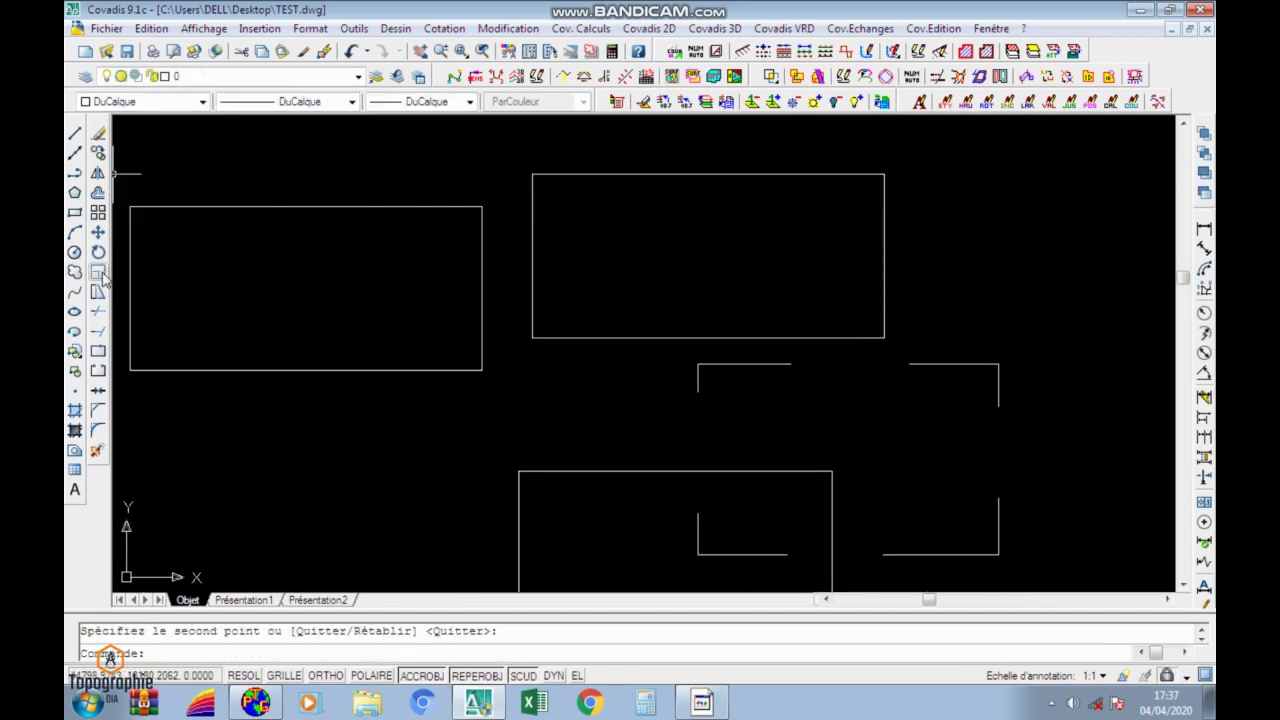
Scale the copied rectangle by a factor of 0.2 from a base point inside it.
left_click(577, 194)
left_click(569, 234)
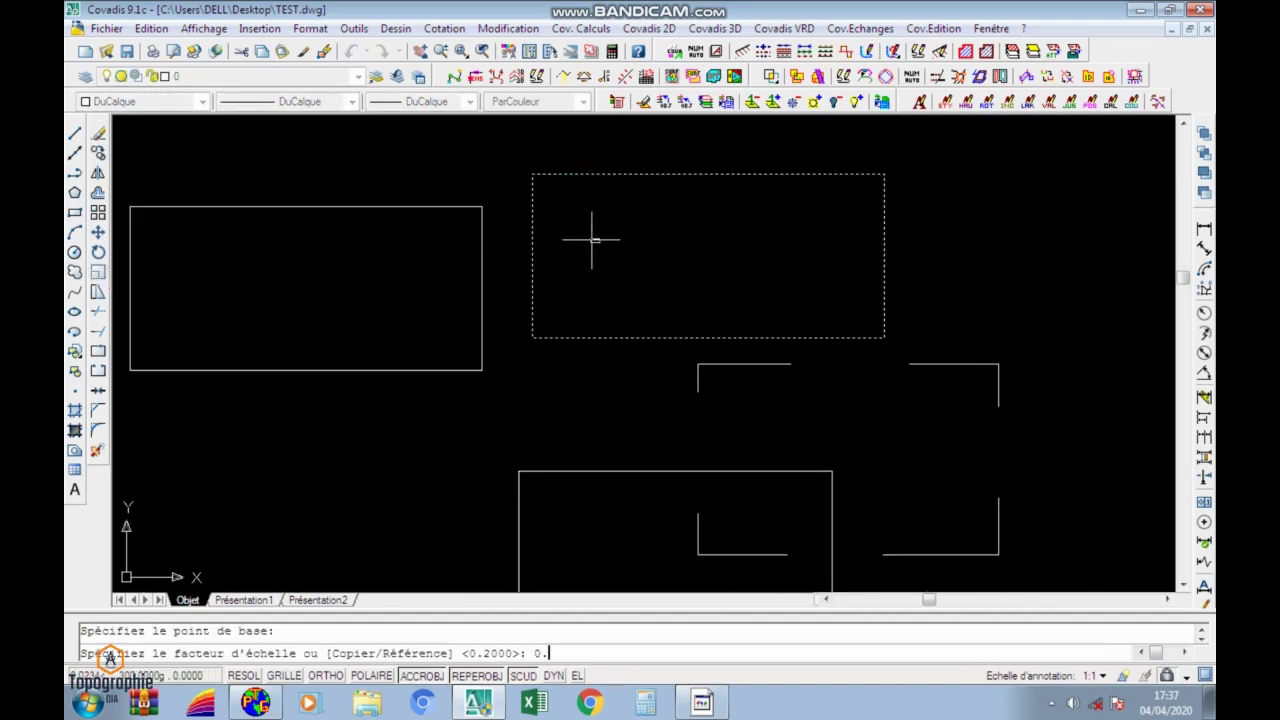
type(".2")
key("Return")
scroll(514, 229, "down", 3)
scroll(575, 252, "up", 2)
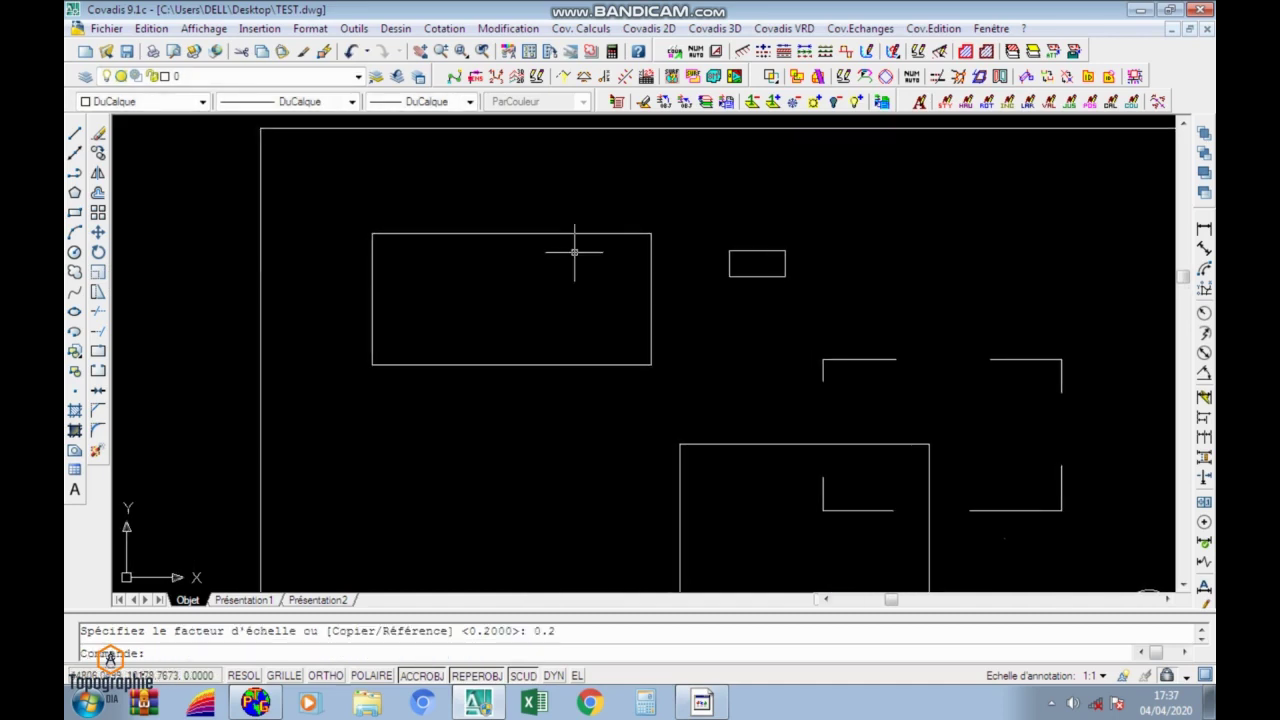
Change the colour of the large original rectangle to green (Vert).
left_click(486, 220)
left_click(423, 283)
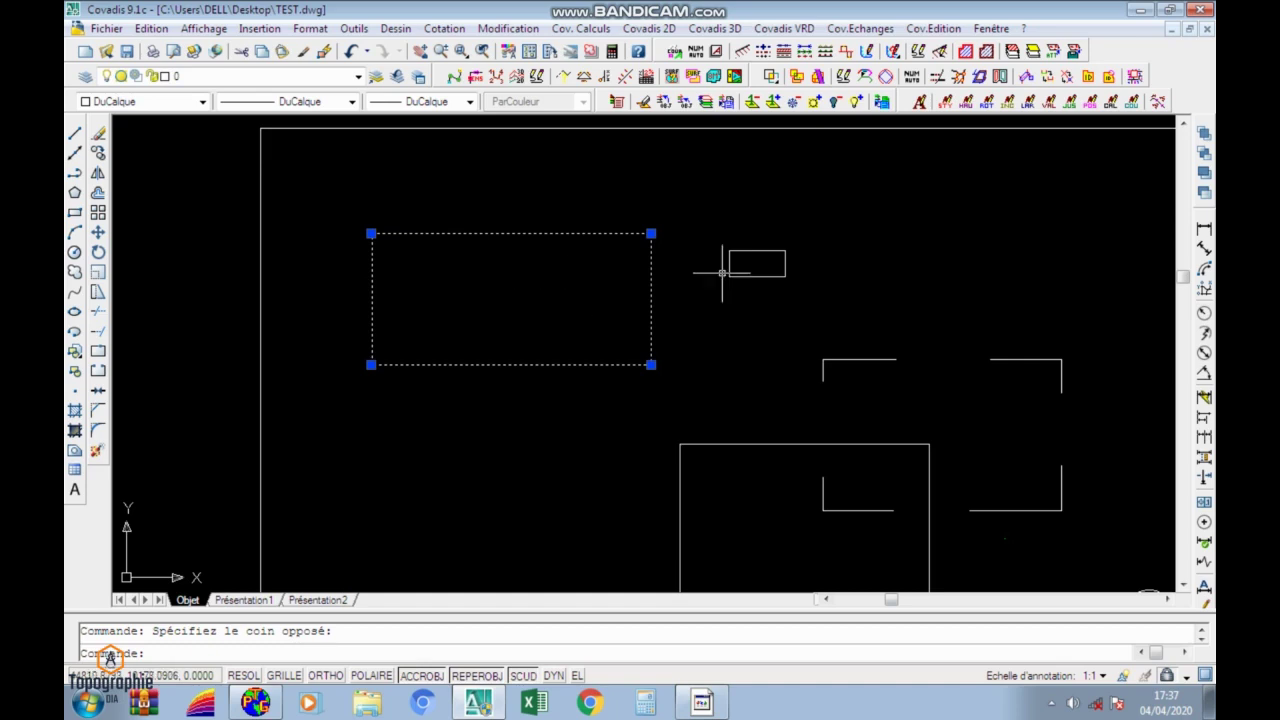
scroll(800, 250, "up", 2)
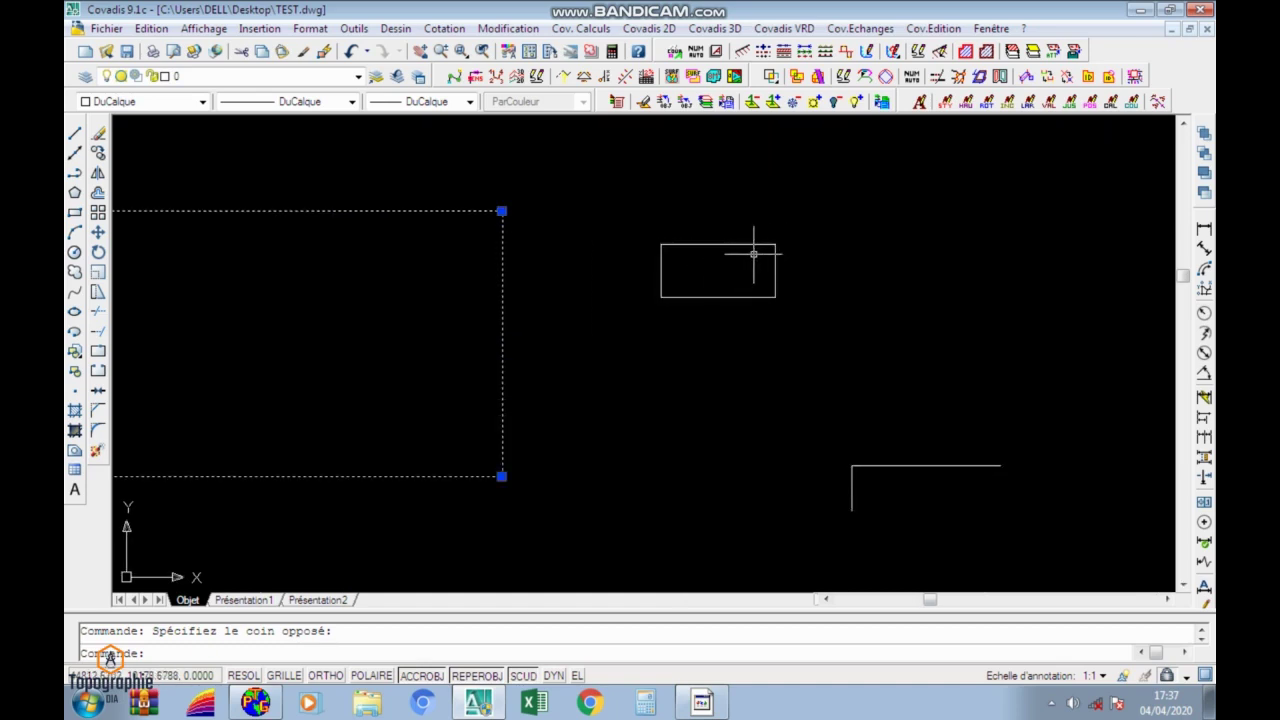
left_click(202, 101)
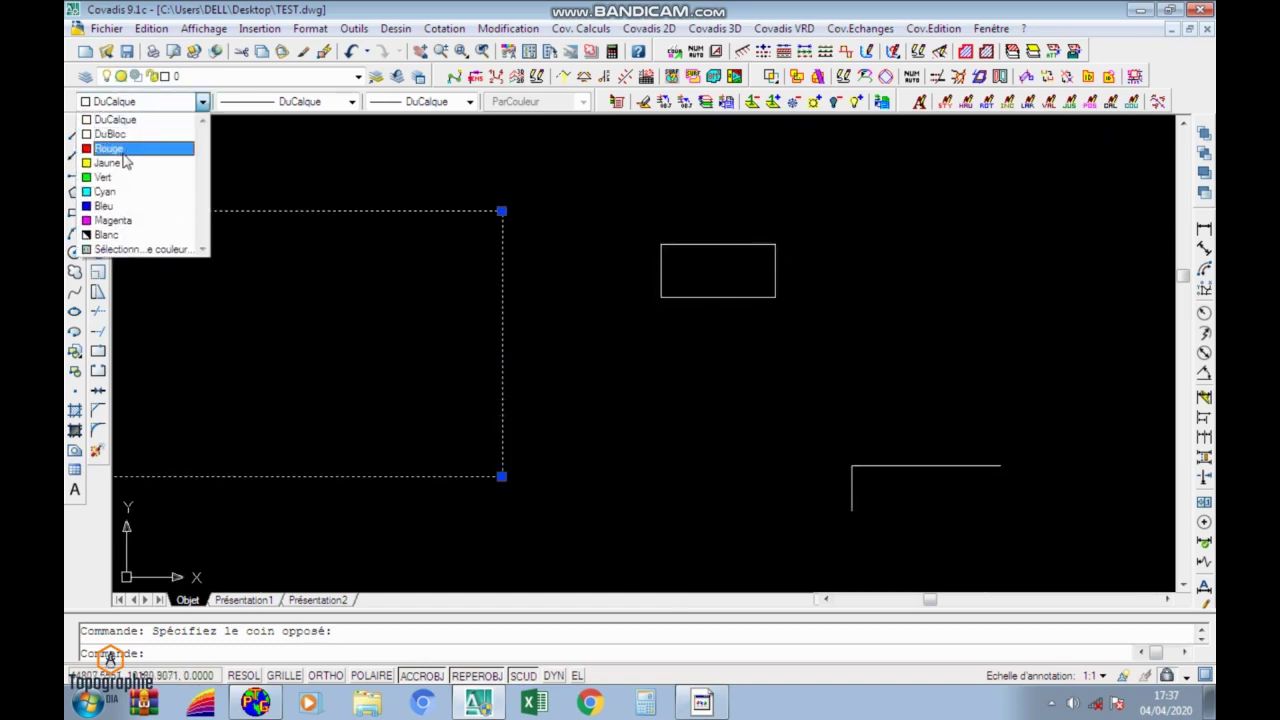
left_click(104, 177)
scroll(530, 310, "down", 2)
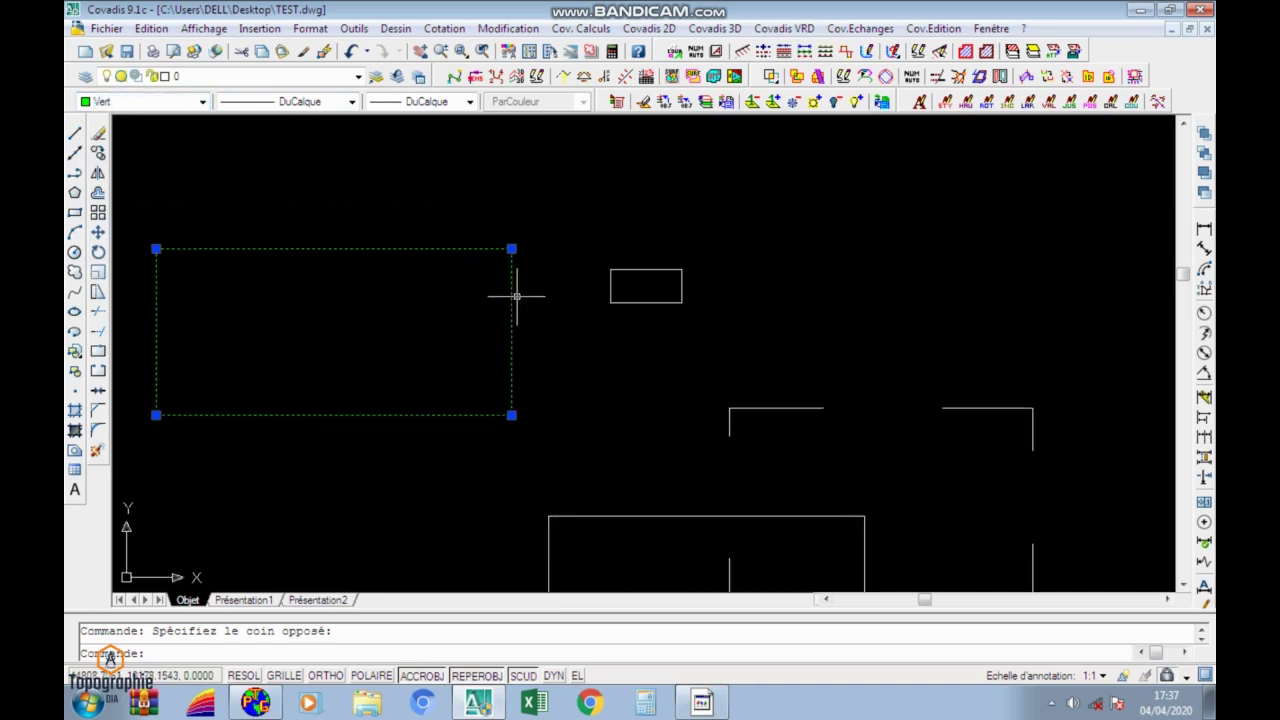
Move the green rectangle by its upper-right corner onto the upper-right corner of the small white rectangle.
left_click(101, 235)
key("Return")
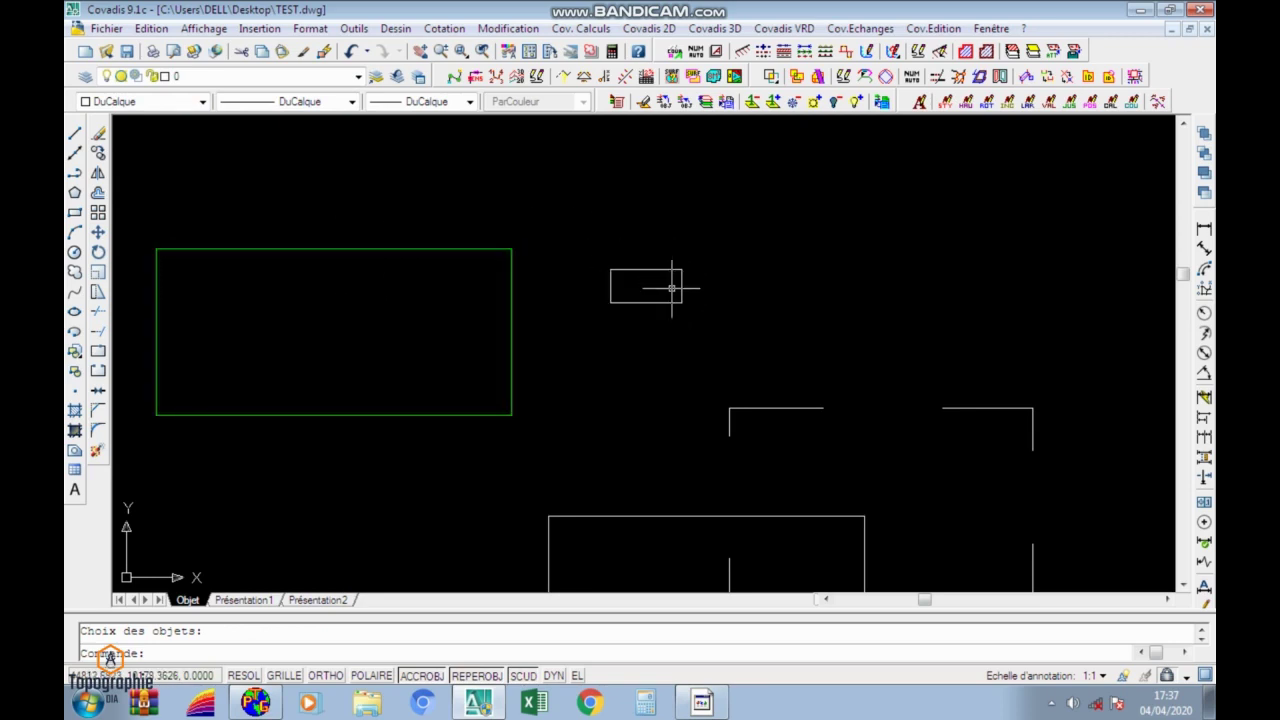
left_click(540, 209)
left_click(482, 278)
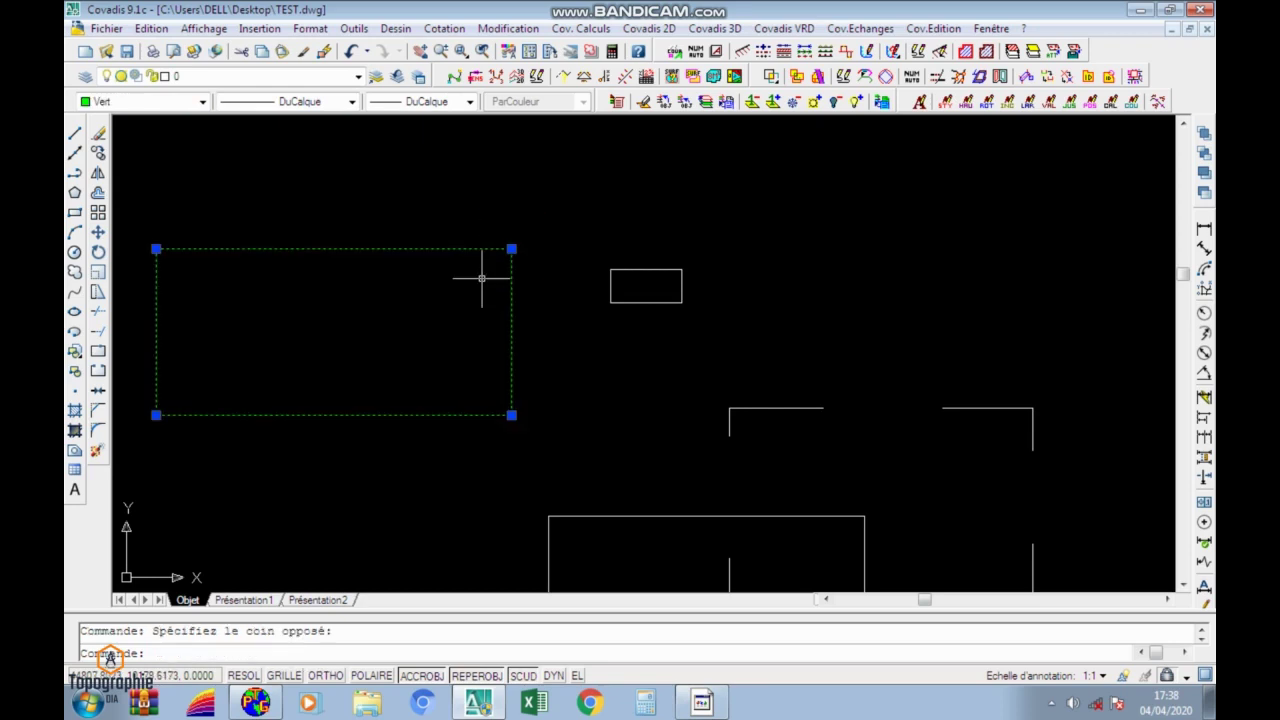
left_click(99, 234)
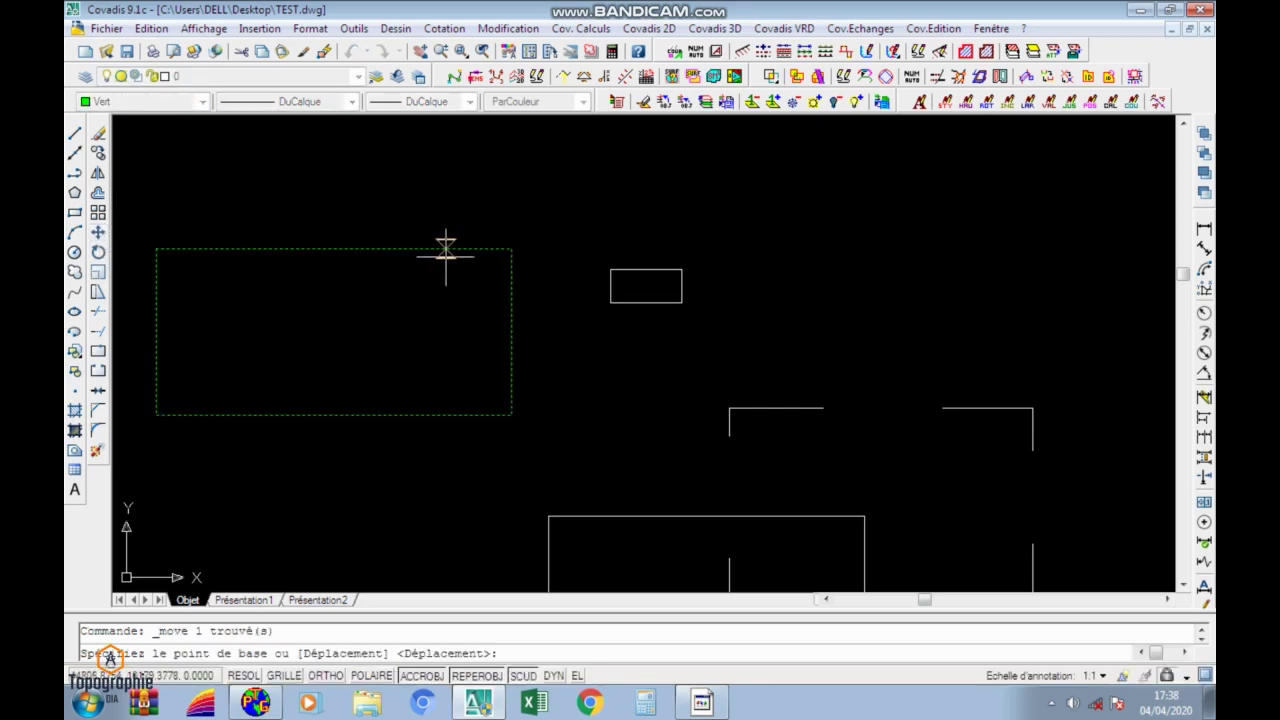
left_click(511, 248)
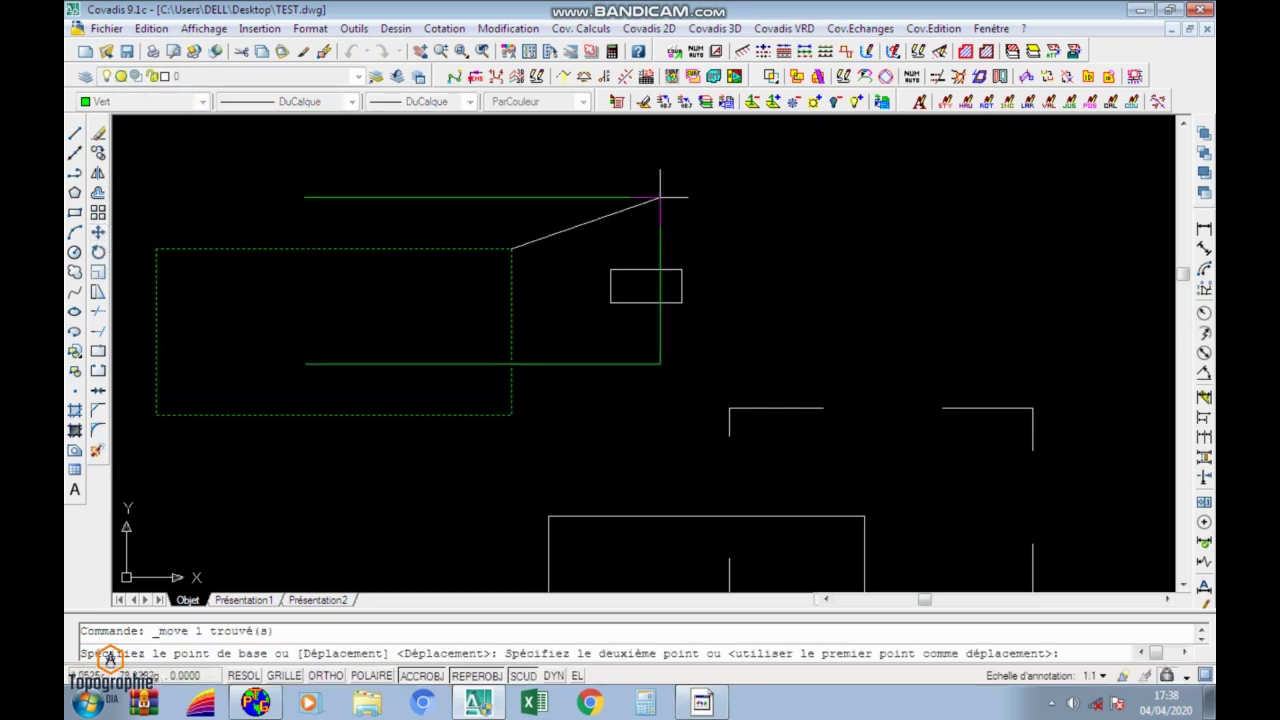
left_click(681, 268)
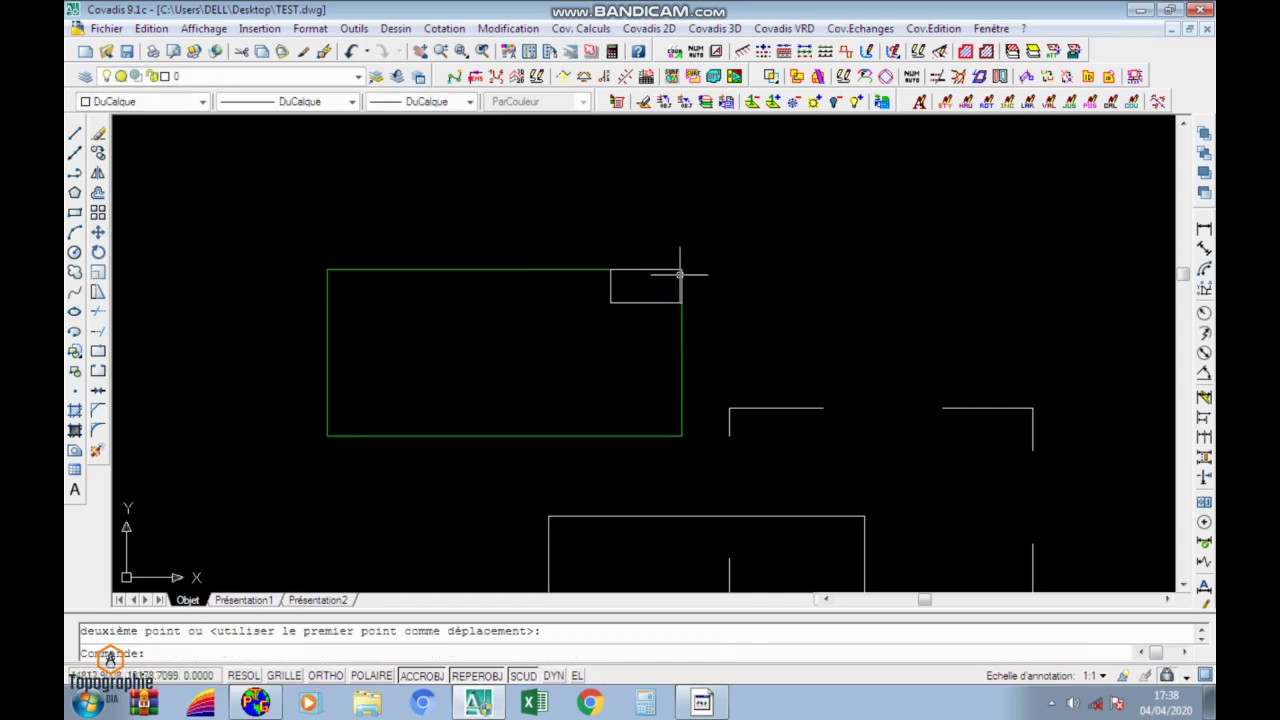
Scale the green rectangle from the shared upper-right corner with the Reference option, matching its diagonal to the small white rectangle's opposite corner.
left_click(100, 275)
left_click(366, 303)
left_click(270, 368)
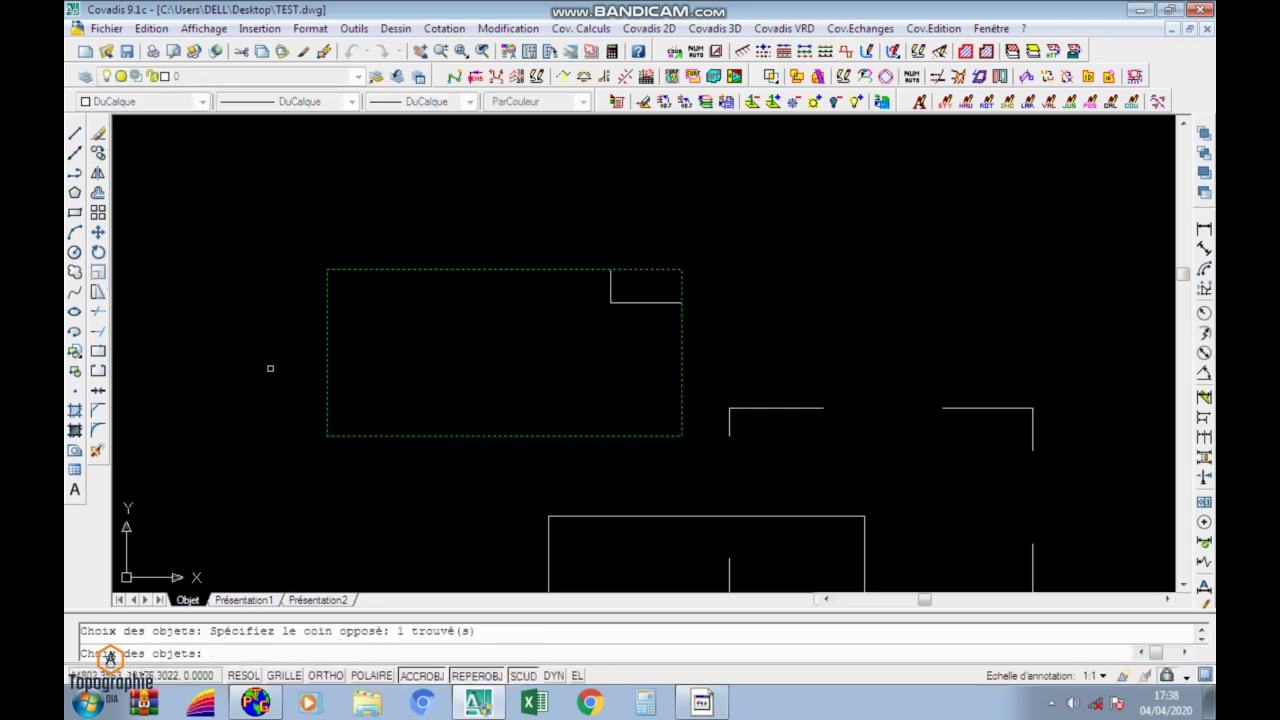
key("Return")
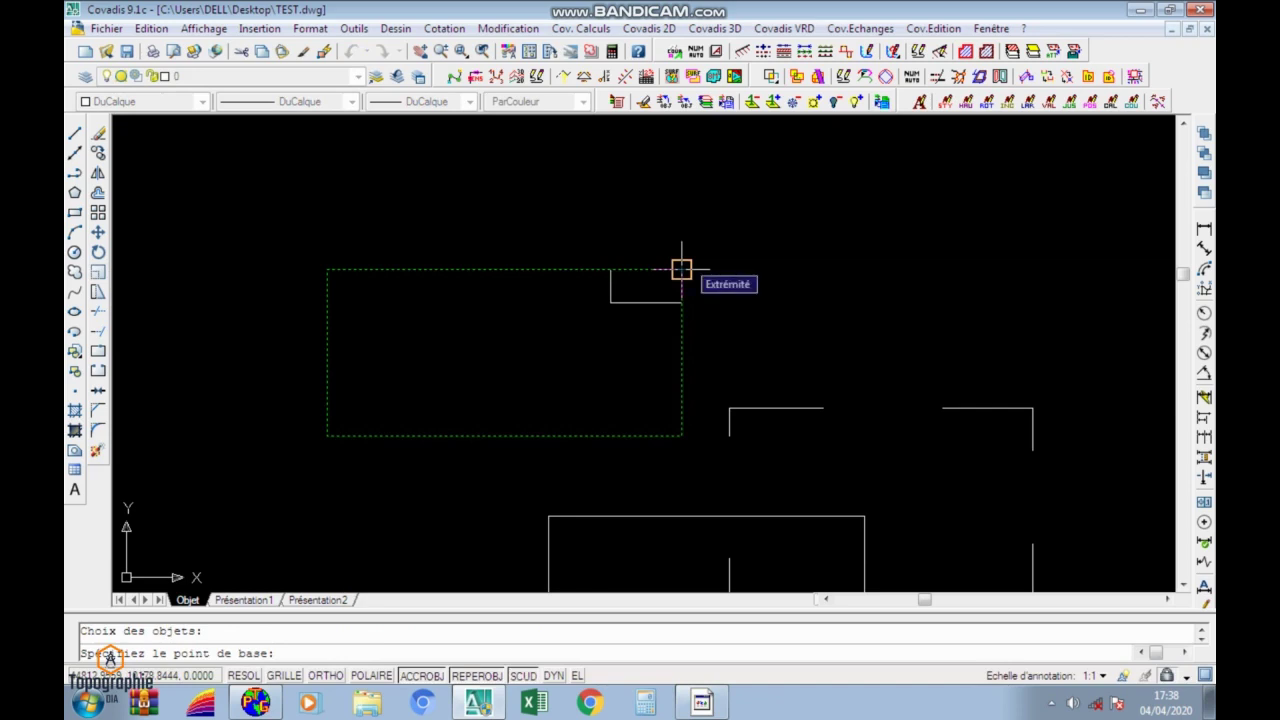
left_click(681, 269)
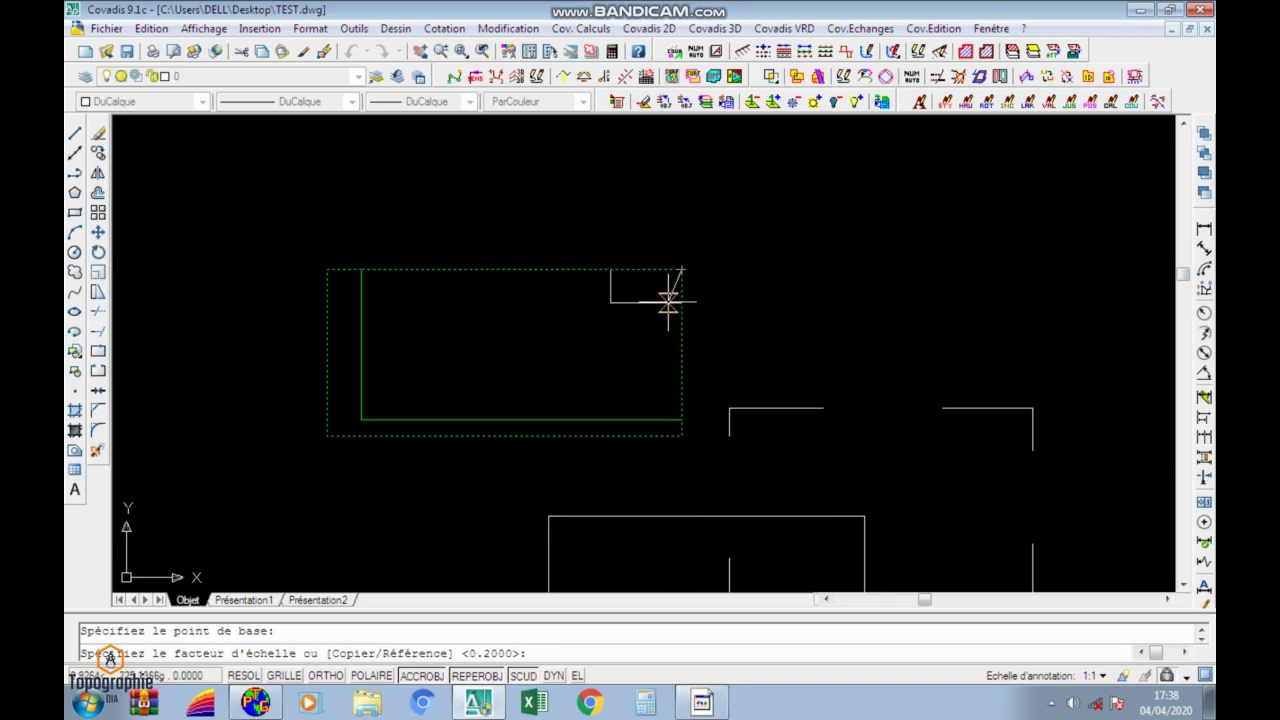
type("R")
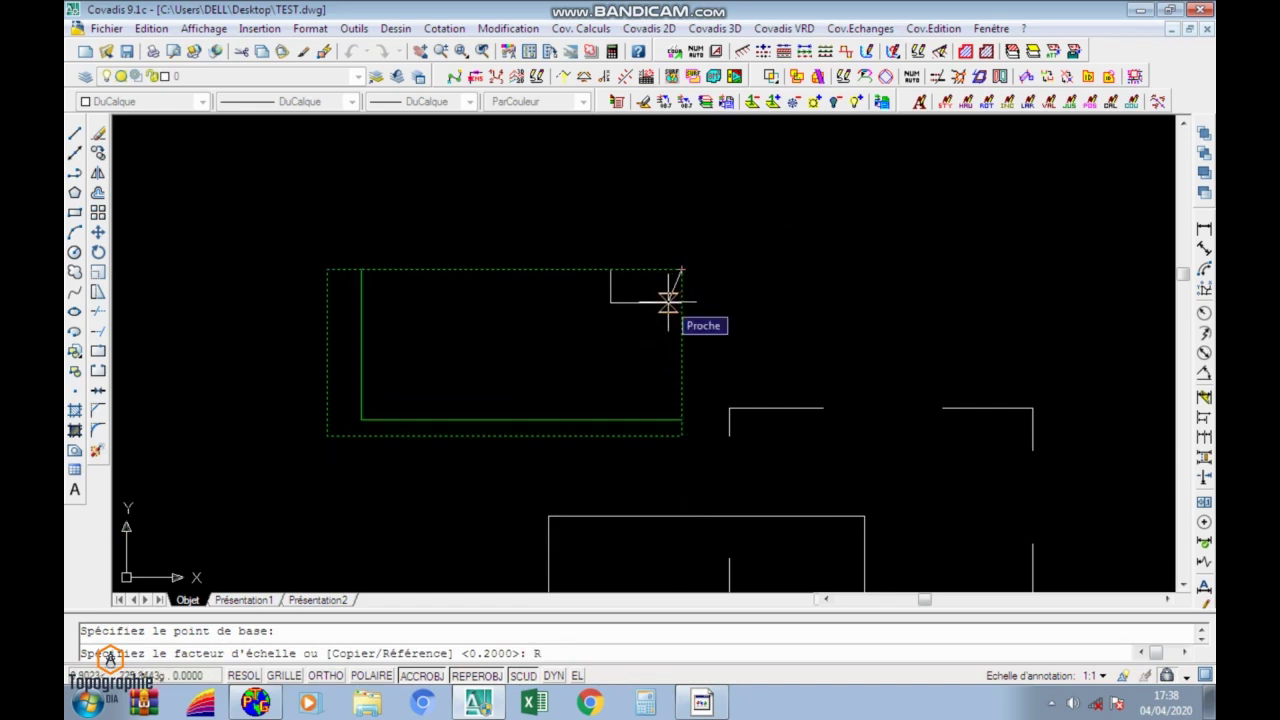
key("Return")
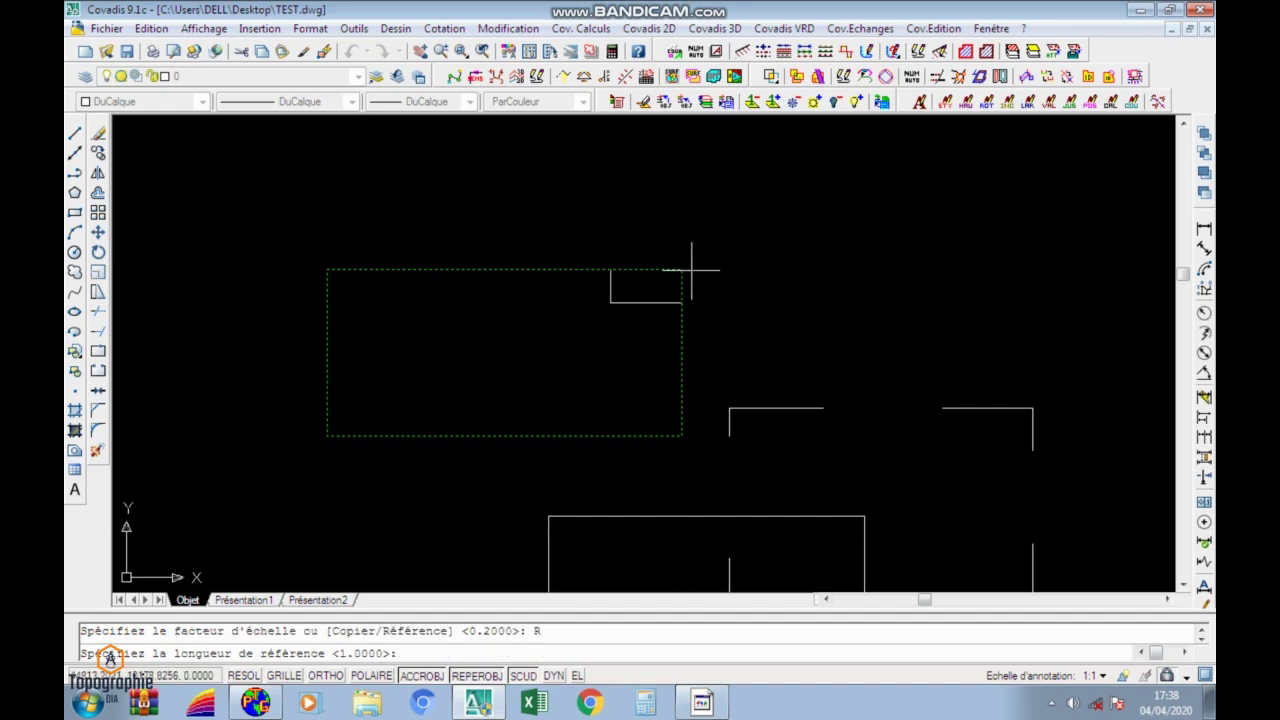
left_click(681, 269)
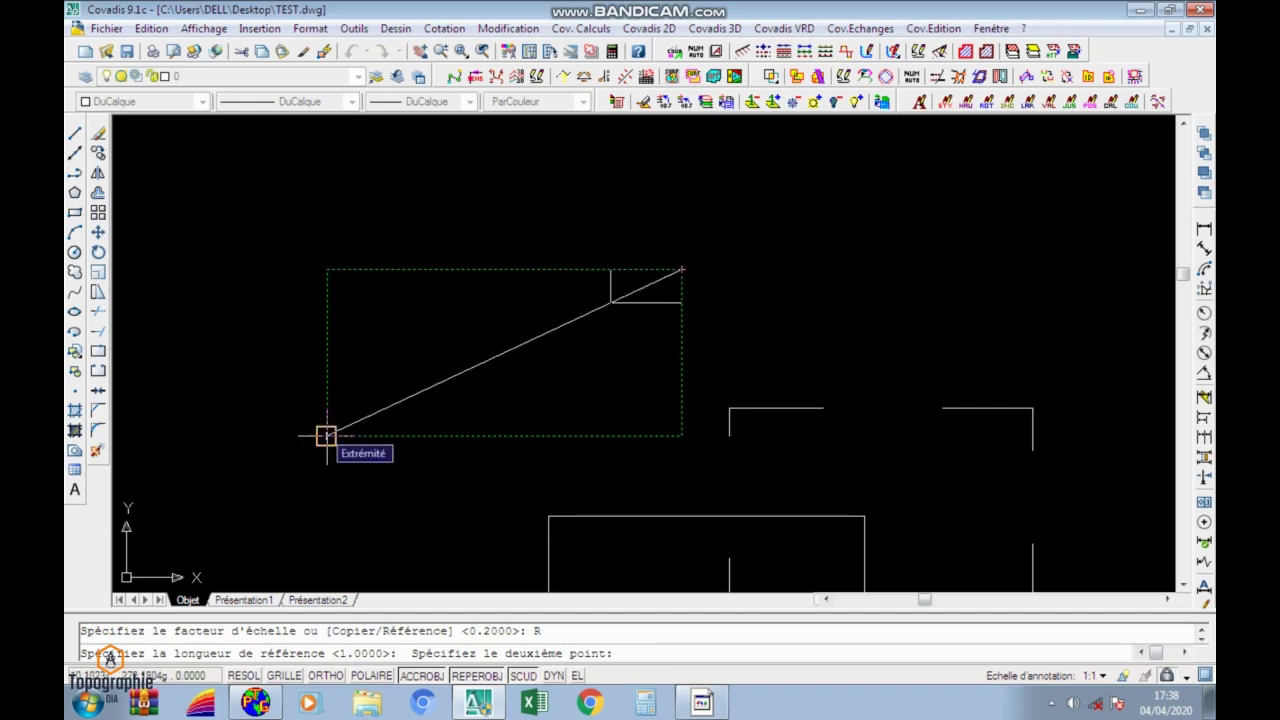
left_click(326, 436)
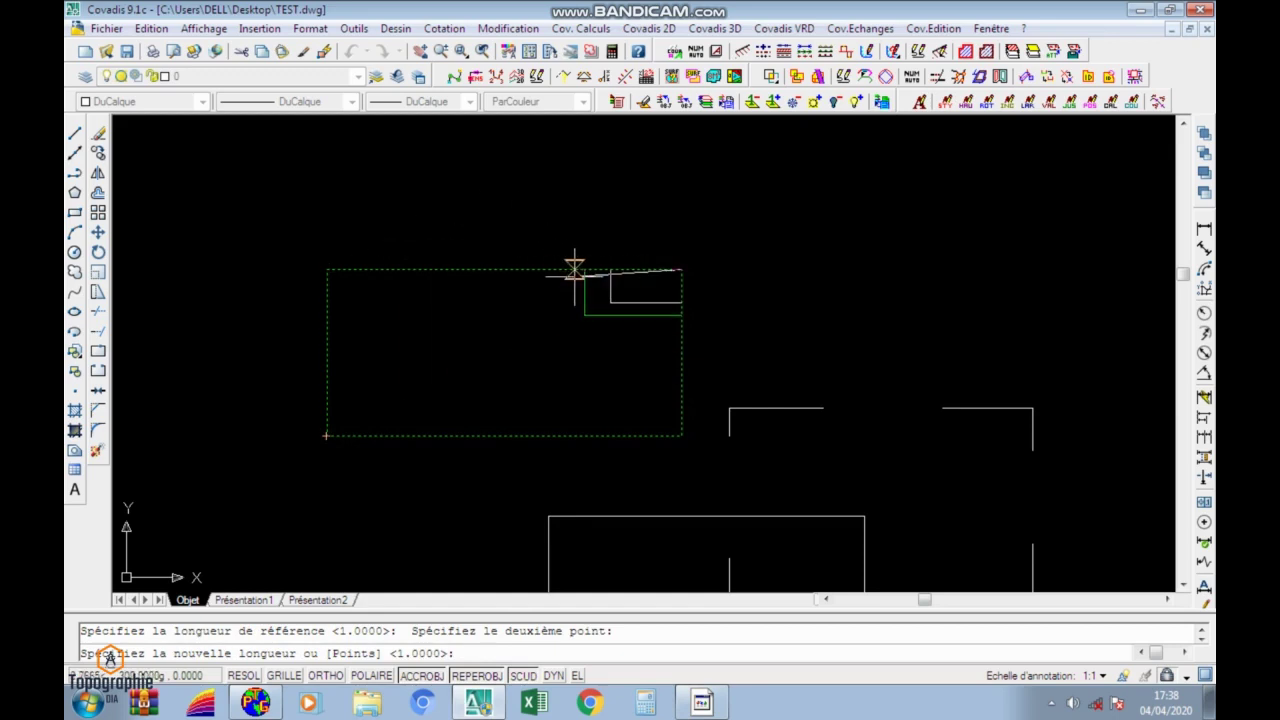
left_click(610, 302)
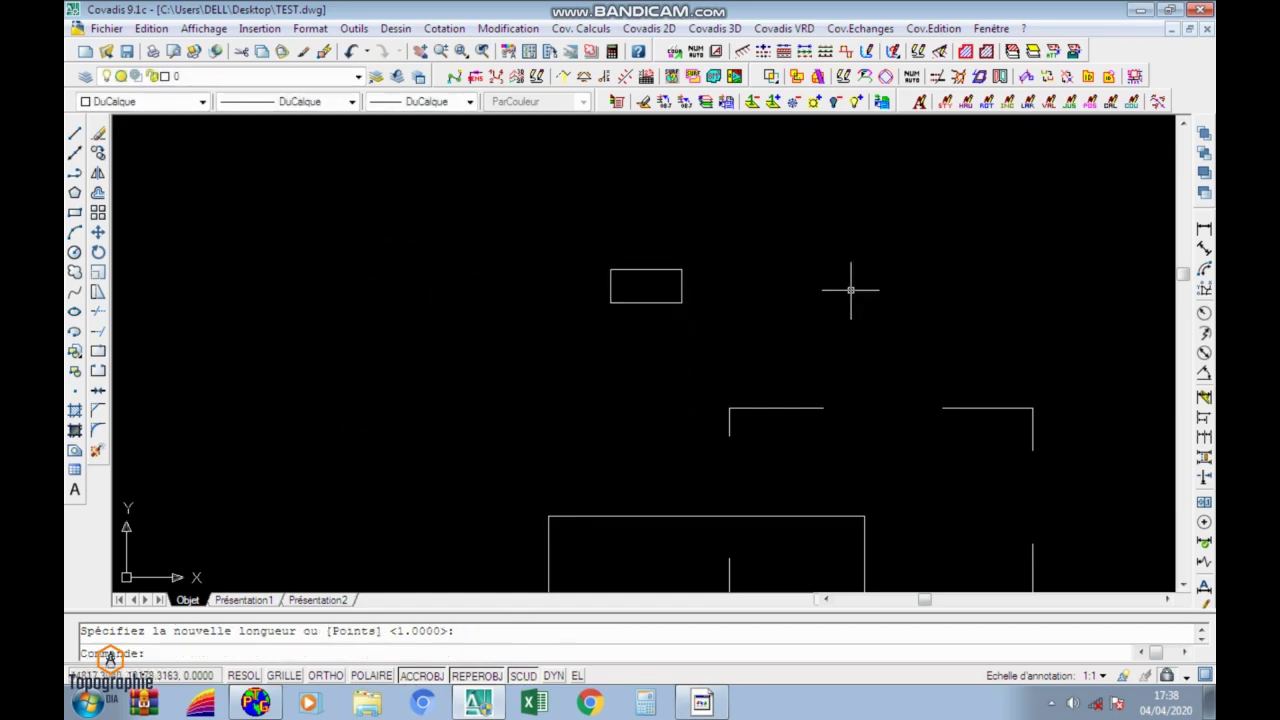
Send the small white rectangle behind the green rectangle in the draw order.
left_click(672, 302)
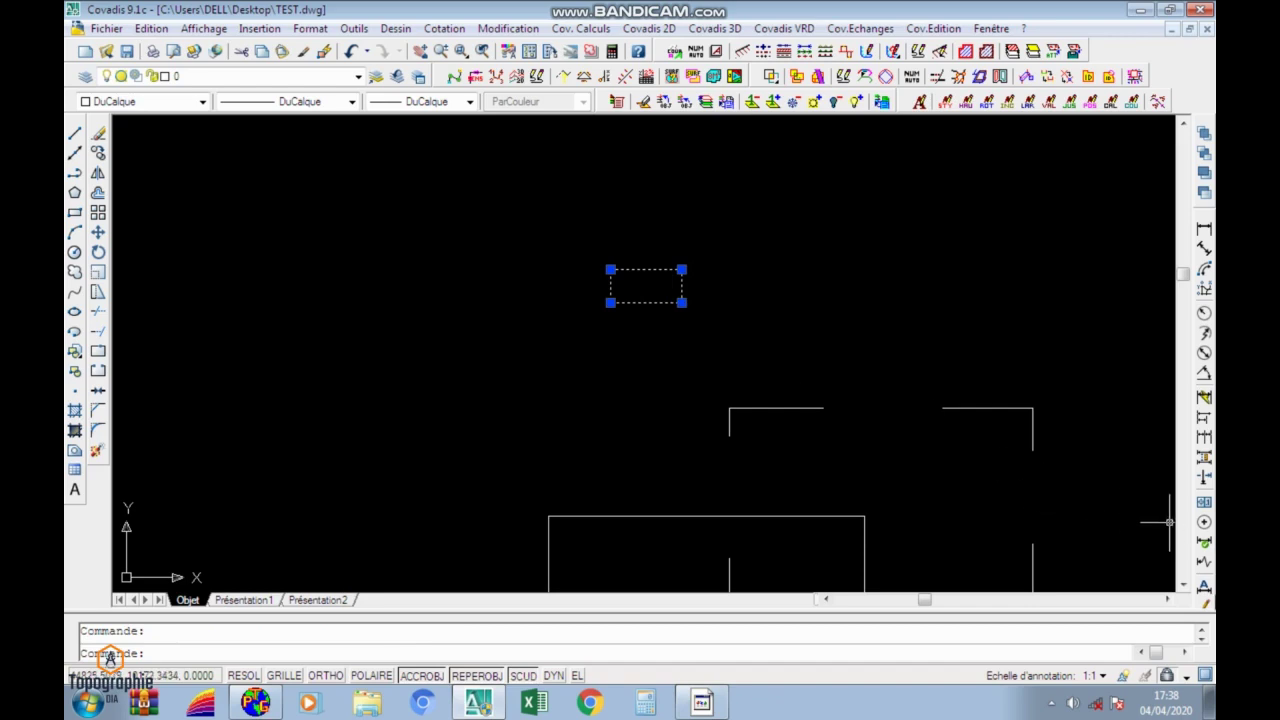
left_click(1204, 172)
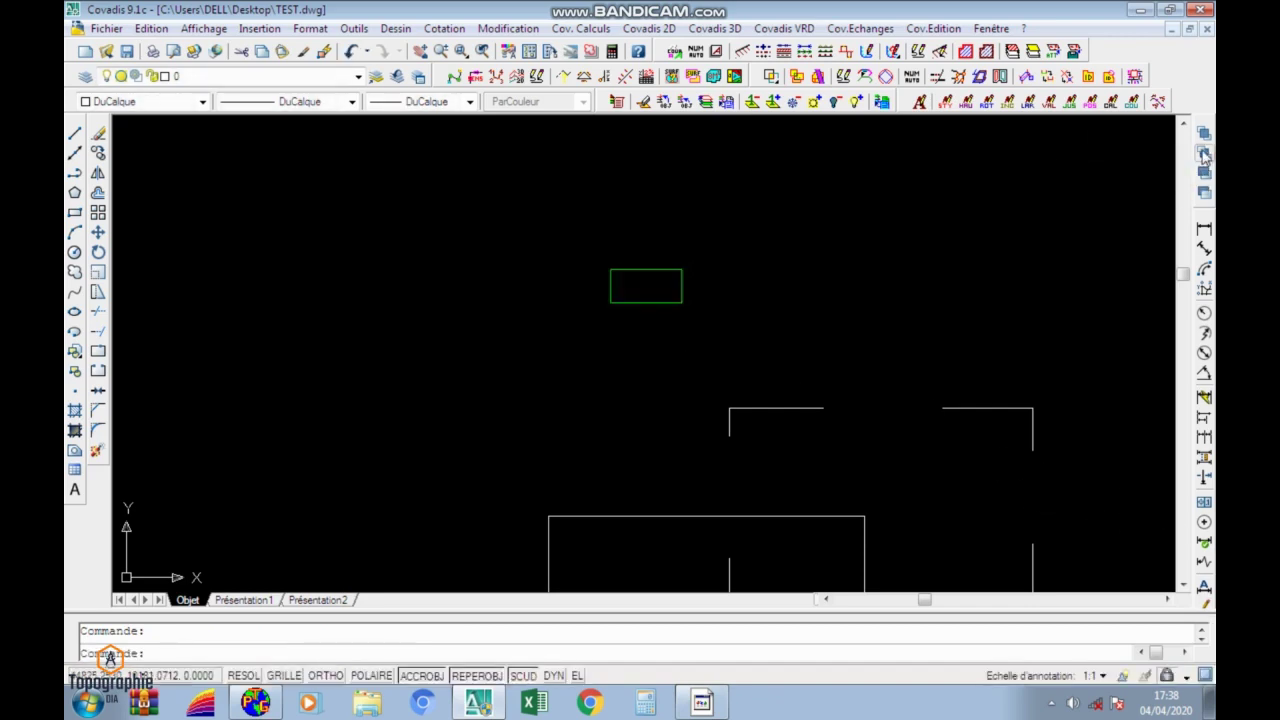